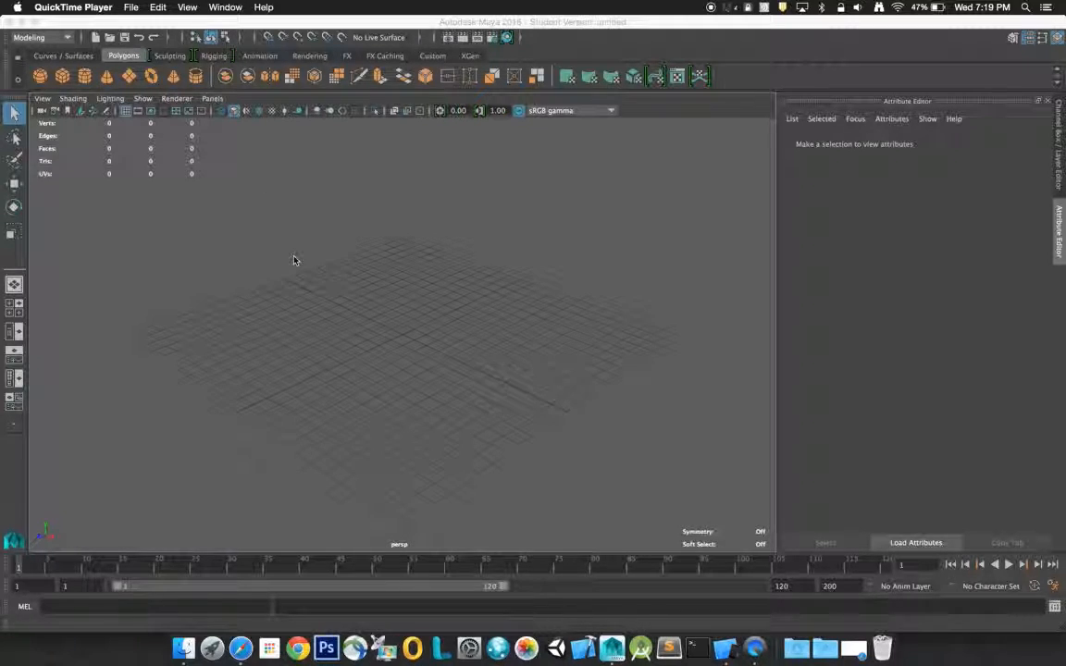
- Create a folder named ToonGuy in the maya projects directory and set it as the current project with a default workspace
left_click(266, 26)
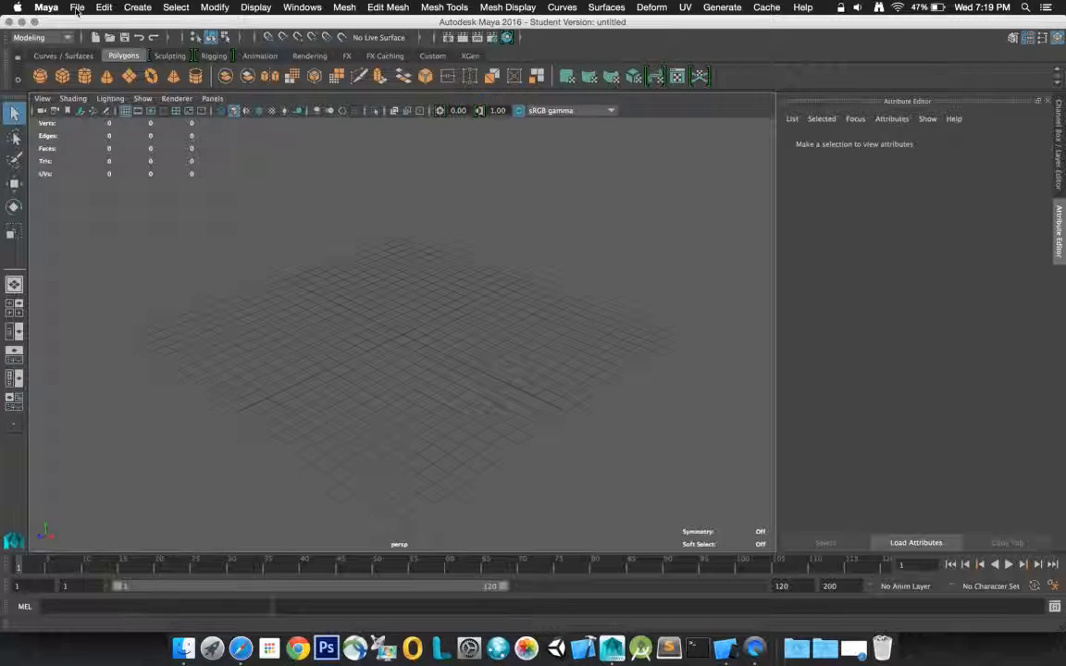
left_click(77, 7)
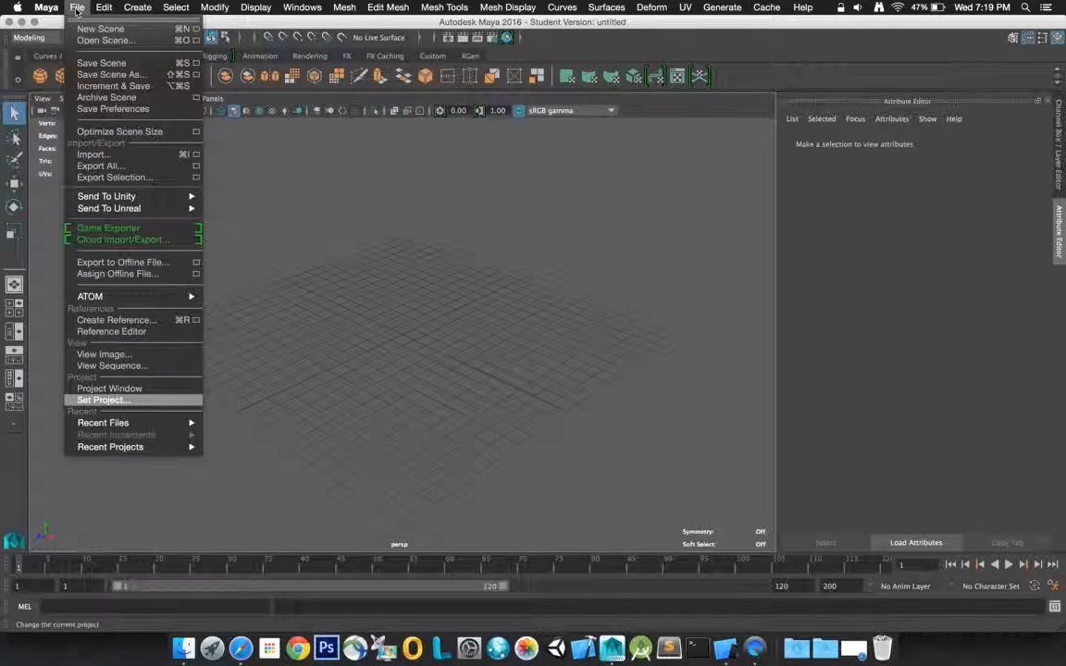
left_click(100, 400)
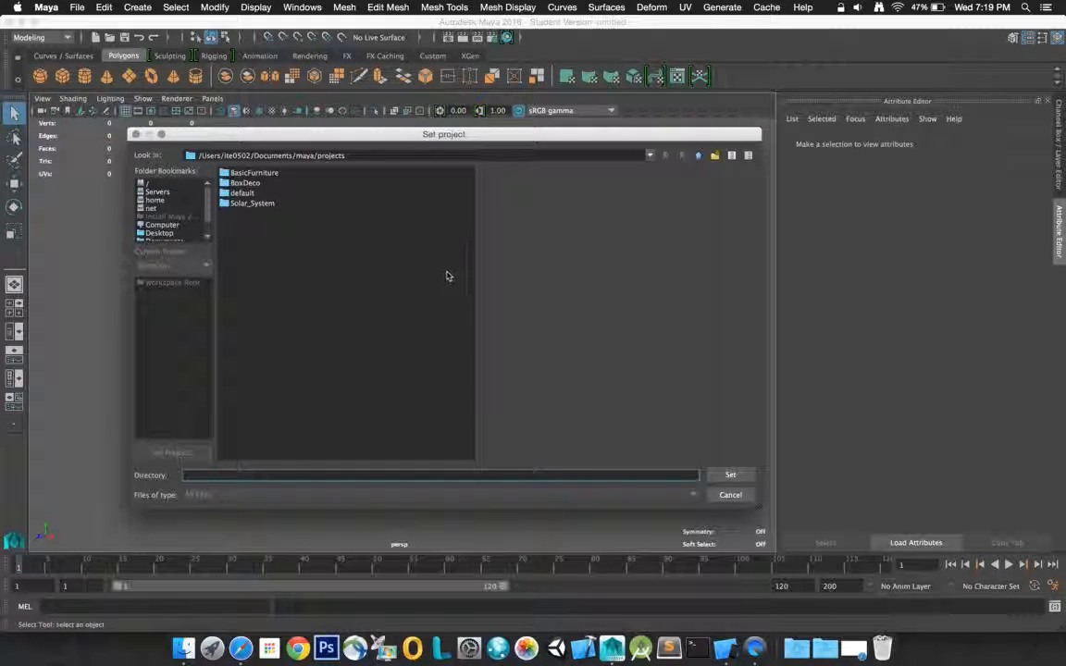
left_click(717, 157)
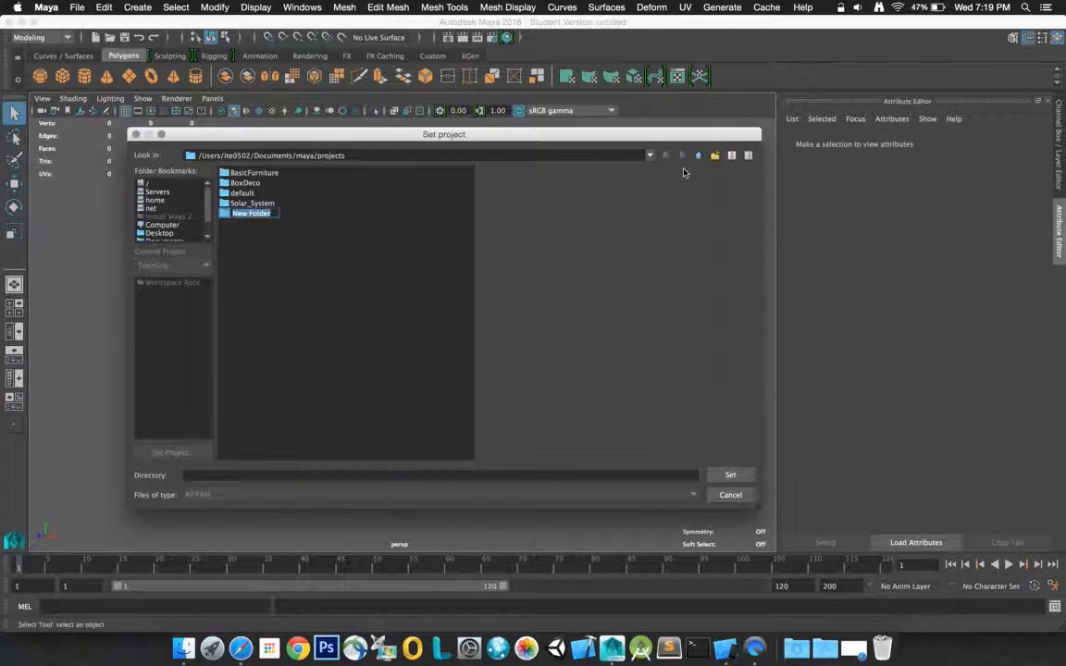
type("S")
key("Return")
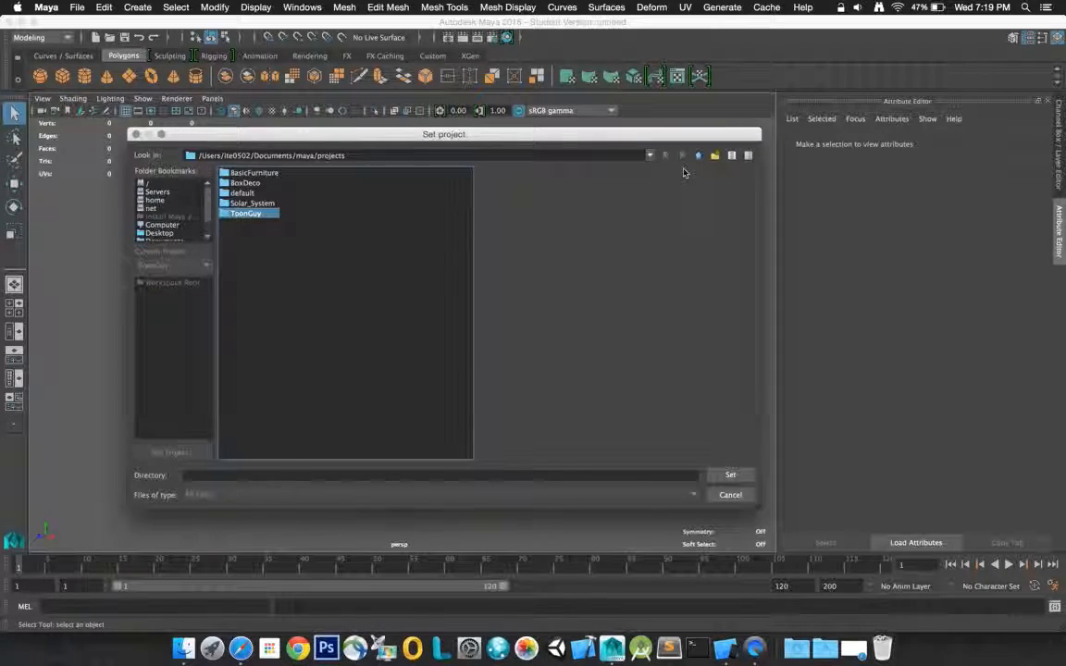
left_click(737, 476)
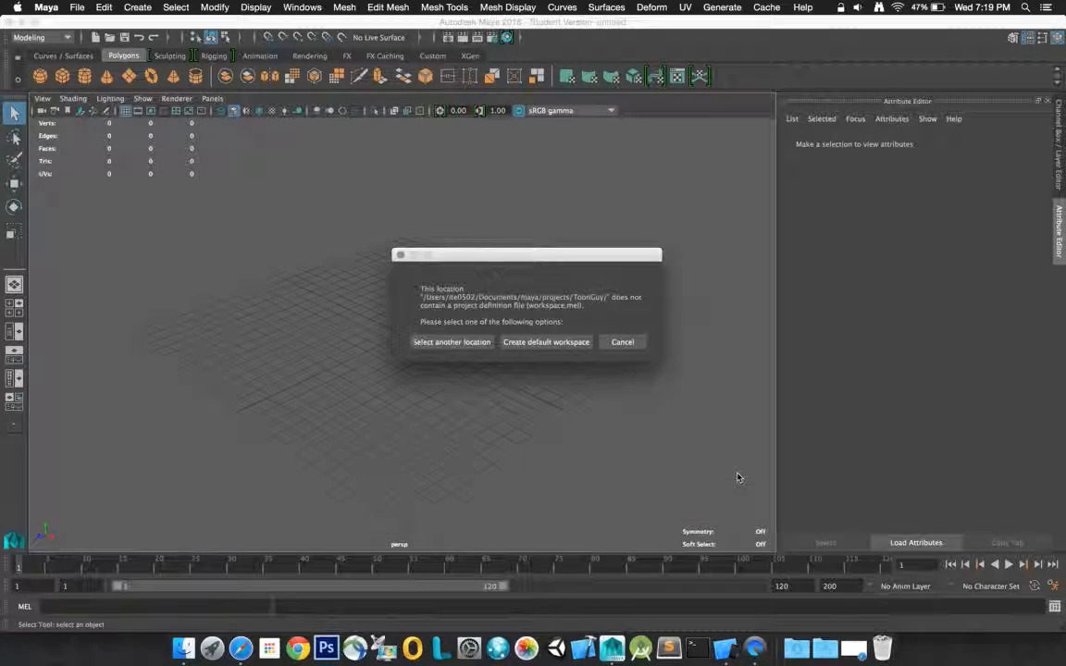
left_click(548, 343)
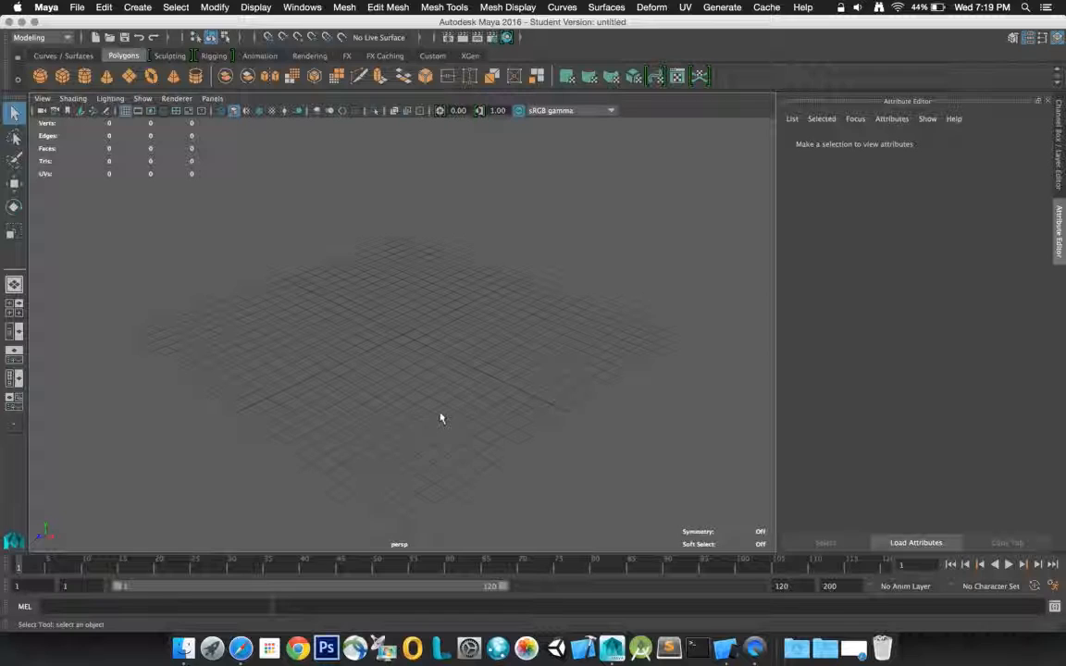
- Create a polygon plane with its width and height subdivisions both set to 1
left_click(131, 78)
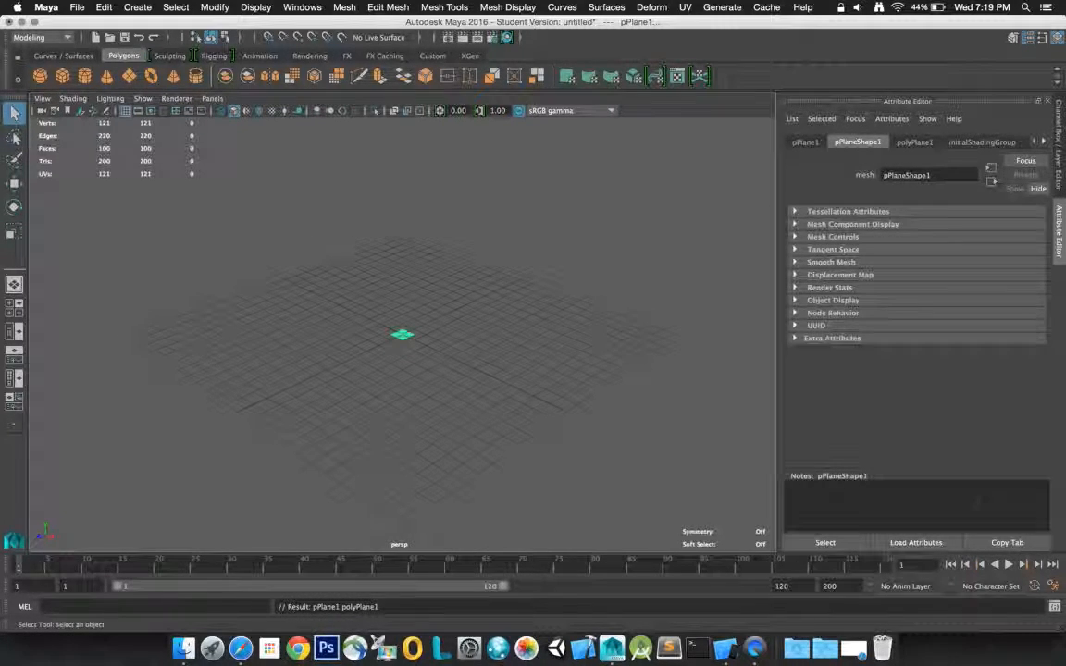
left_click(915, 141)
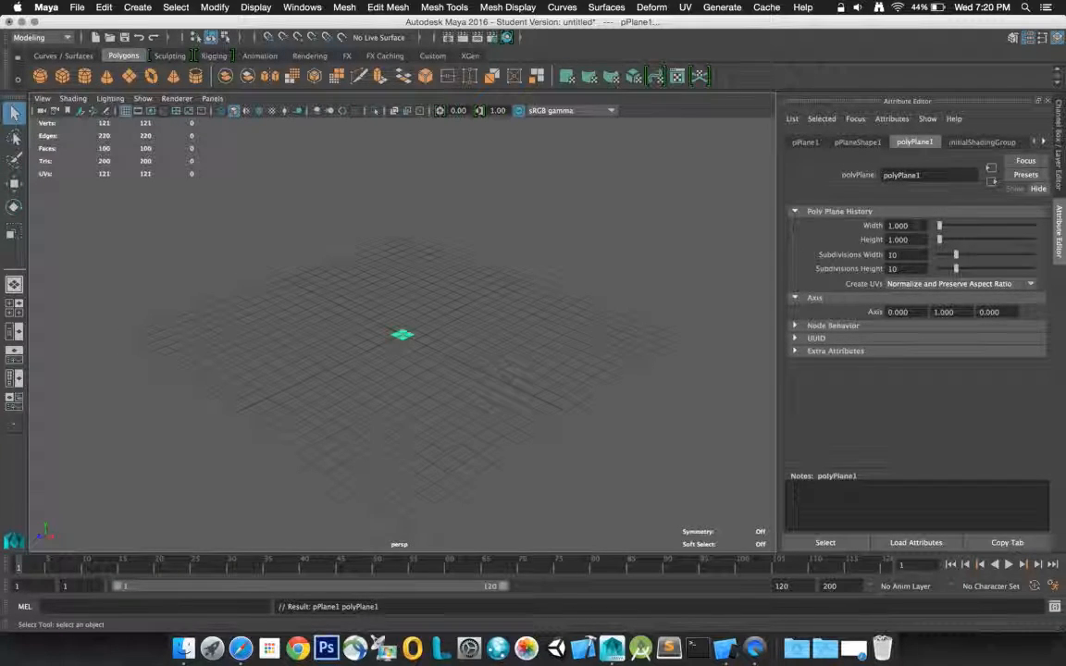
double_click(893, 255)
type("1")
key("Tab")
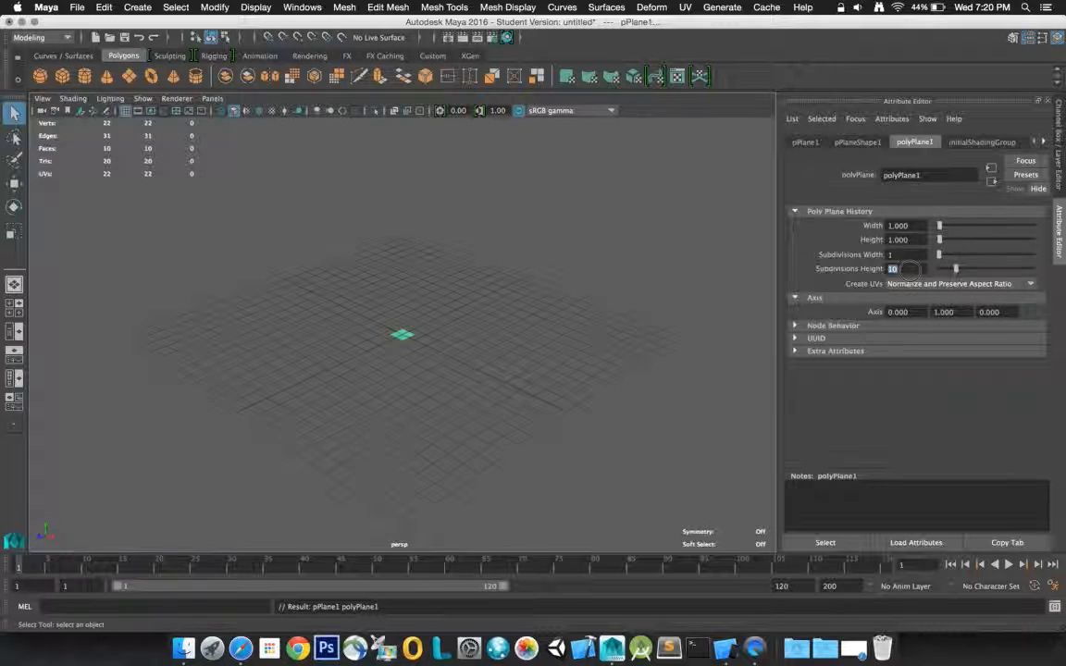
type("1")
key("Return")
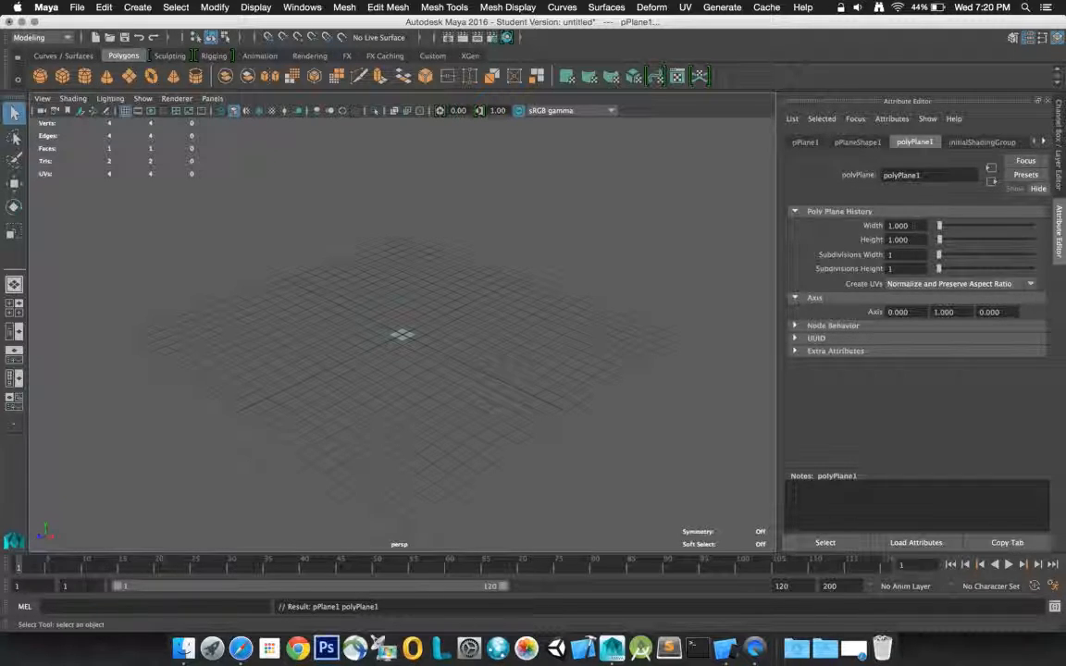
- Set the polygon plane's width to 2.5 and its height to 4
left_click_drag(911, 226, 873, 223)
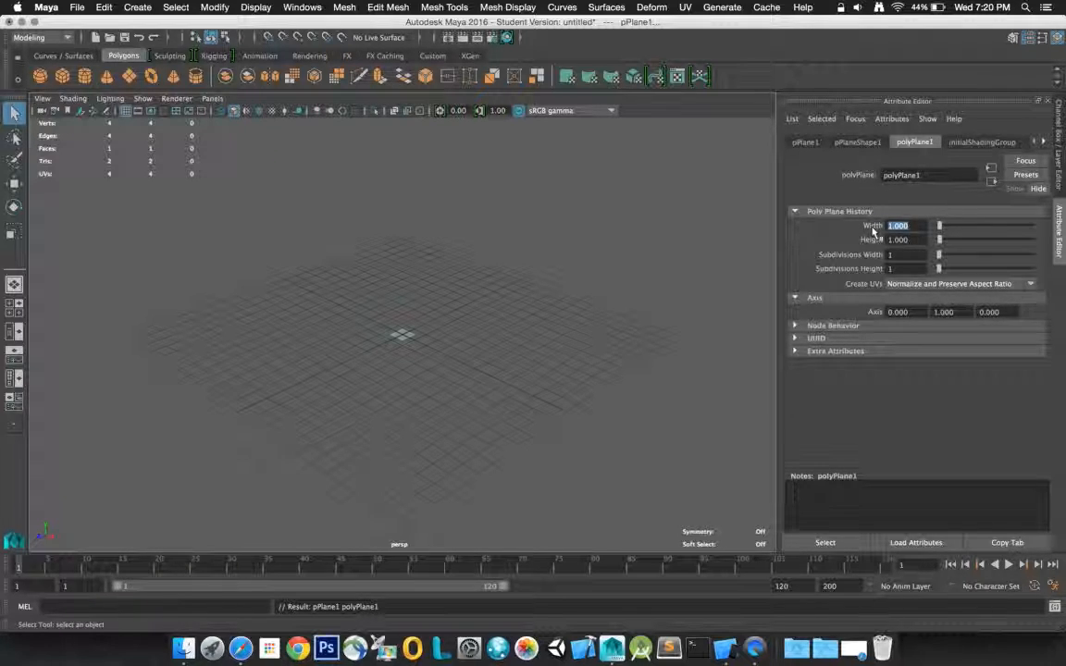
type("2.5")
key("Tab")
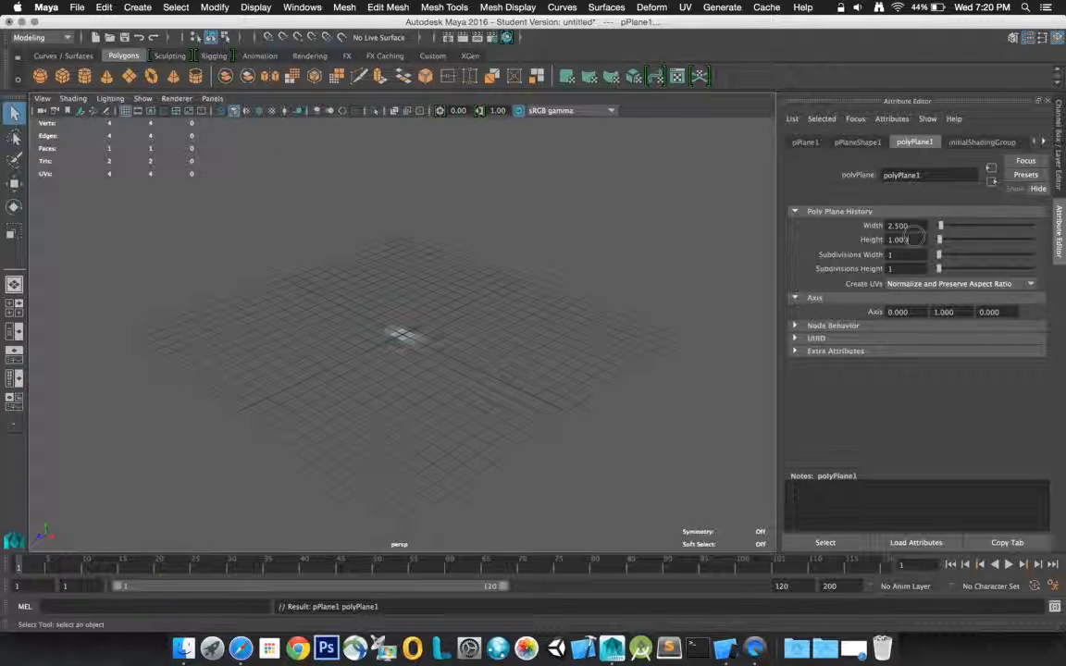
type("4")
key("Return")
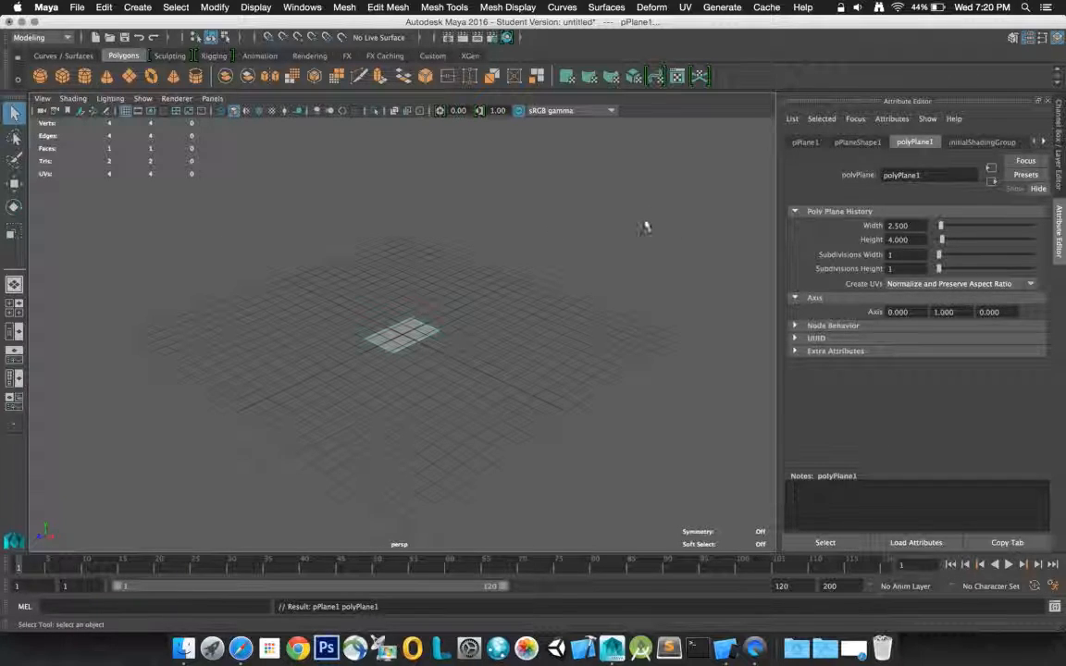
- Rotate the plane upright by setting its Rotate X to 90
left_click(1061, 132)
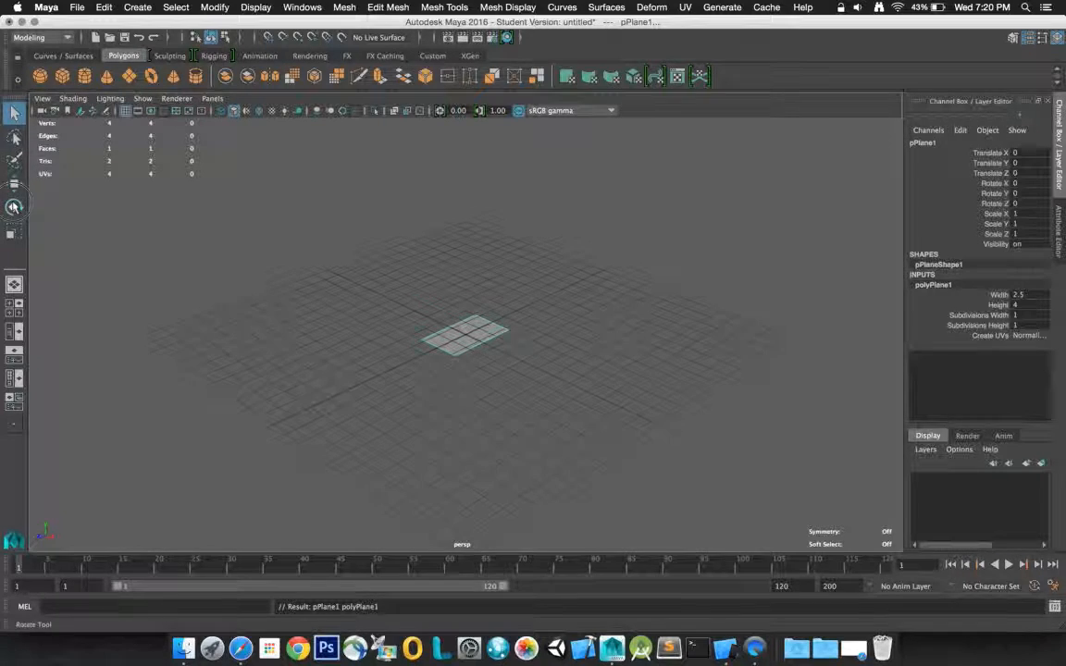
left_click(14, 206)
left_click_drag(435, 279, 448, 366)
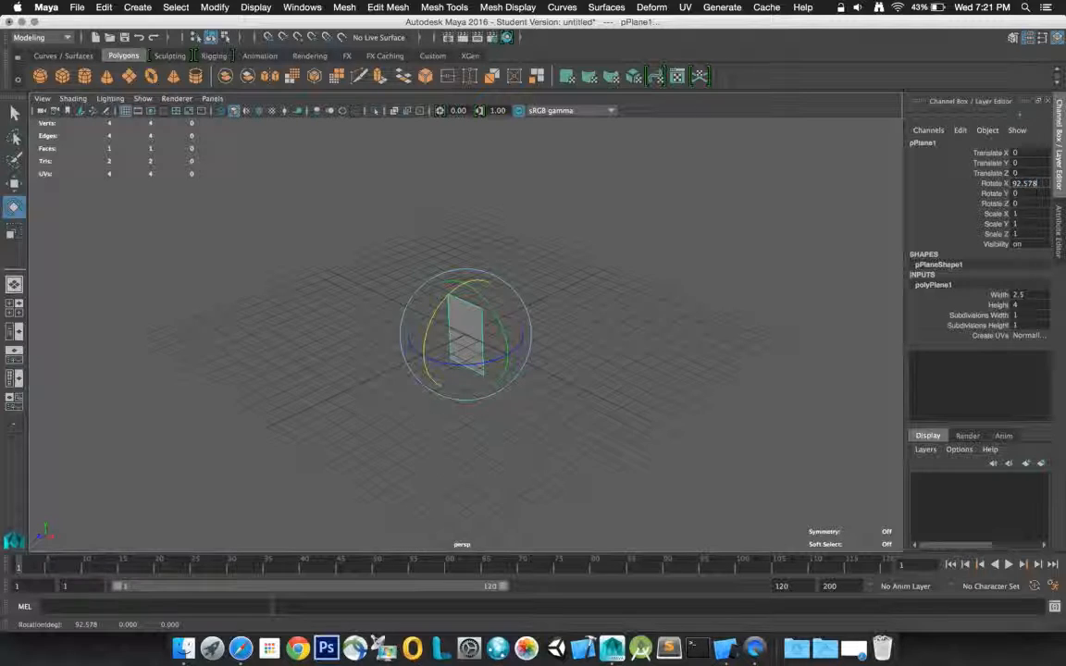
left_click_drag(1023, 183, 1038, 183)
key("Return")
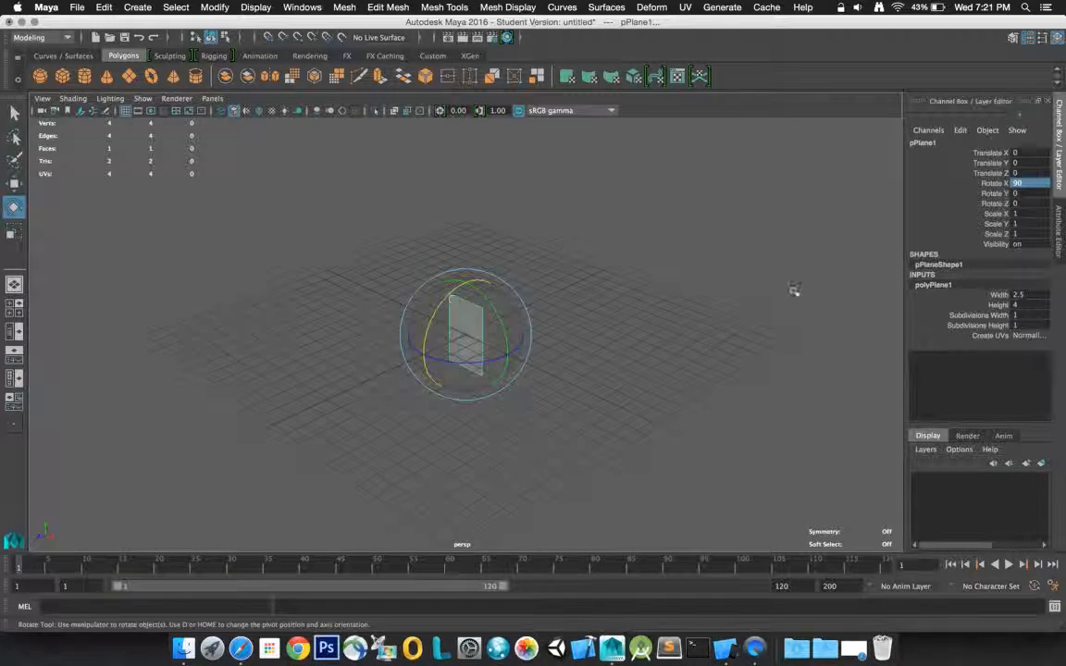
- Move the upright plane to Translate Y 2 and Translate Z -2, then deselect it
left_click(1027, 205)
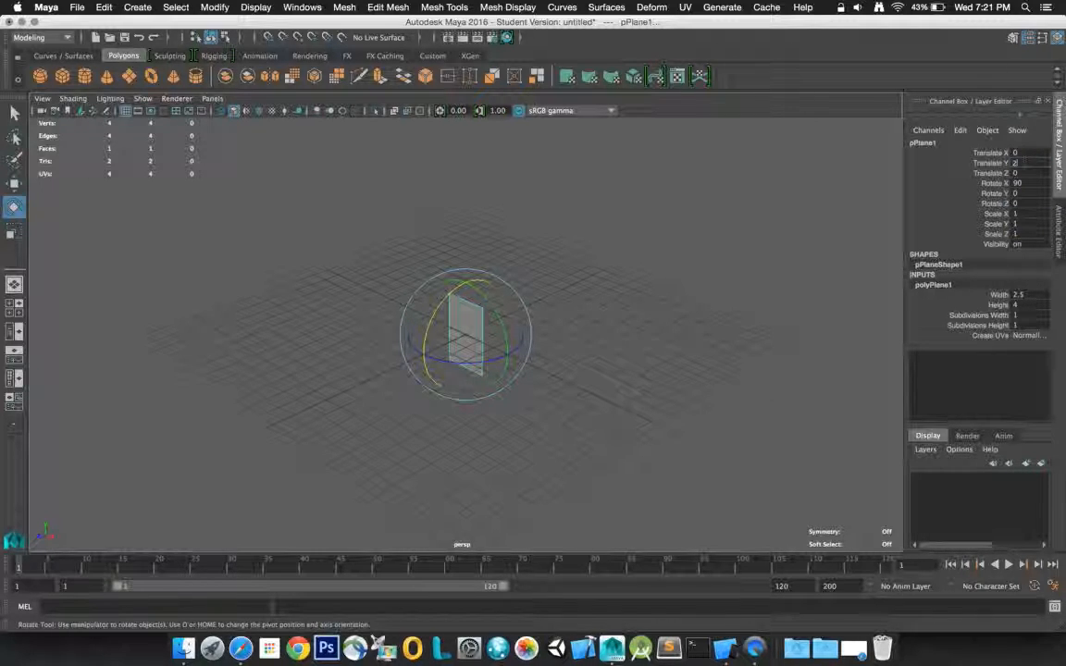
type("2")
key("Return")
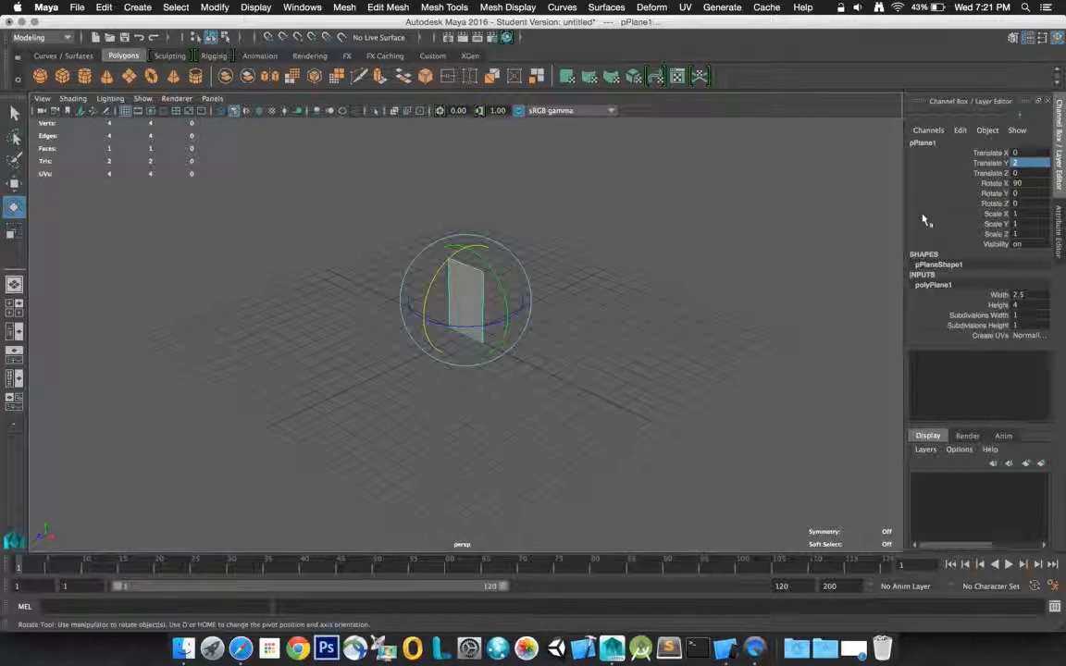
left_click(1024, 174)
key("BackSpace")
key("Return")
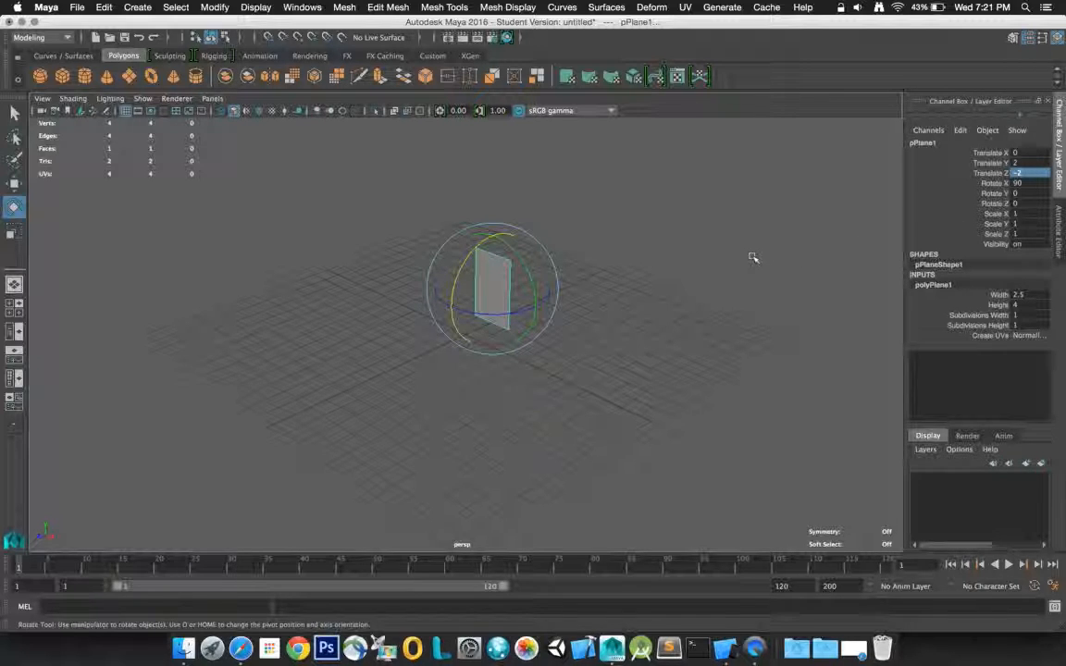
left_click(751, 257)
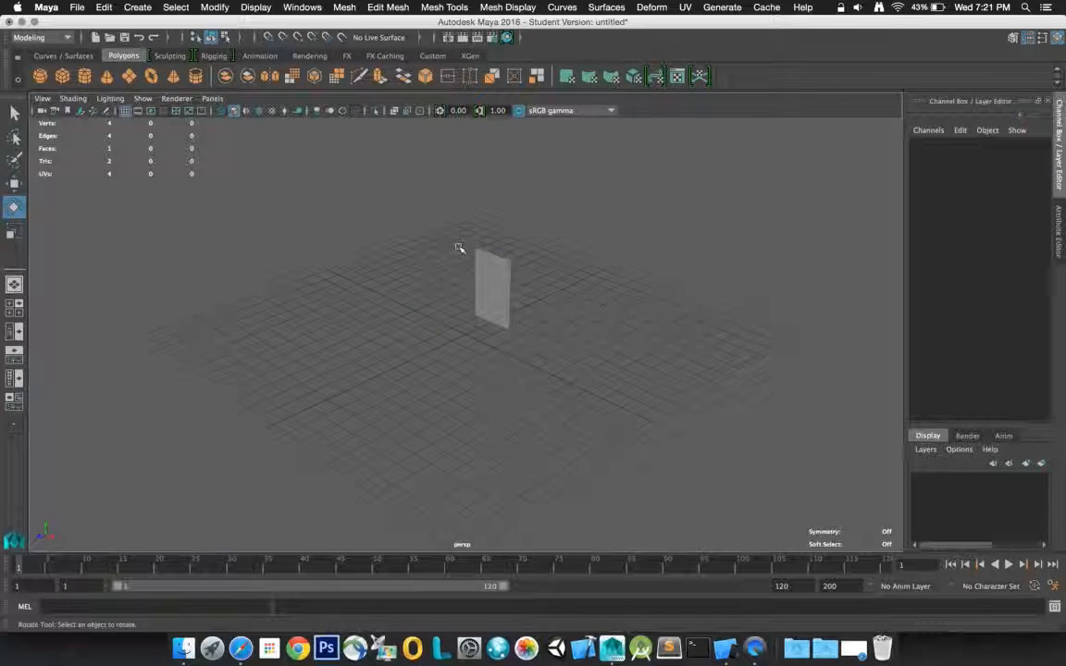
- Duplicate the upright plane in place
left_click(495, 290)
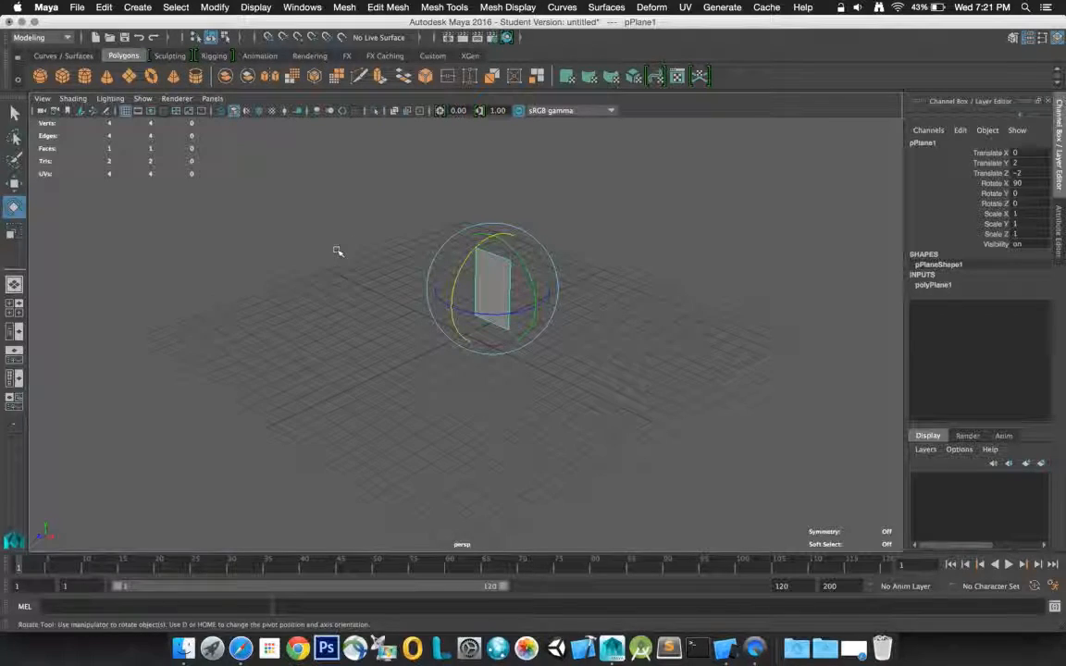
left_click(87, 9)
mouse_move(99, 11)
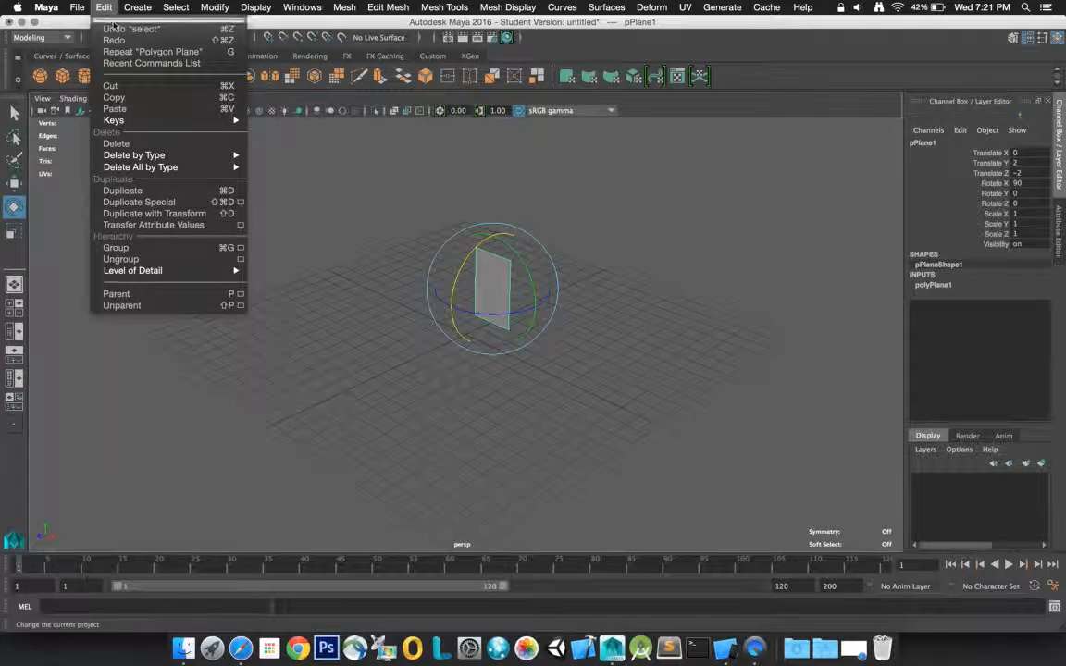
left_click(229, 192)
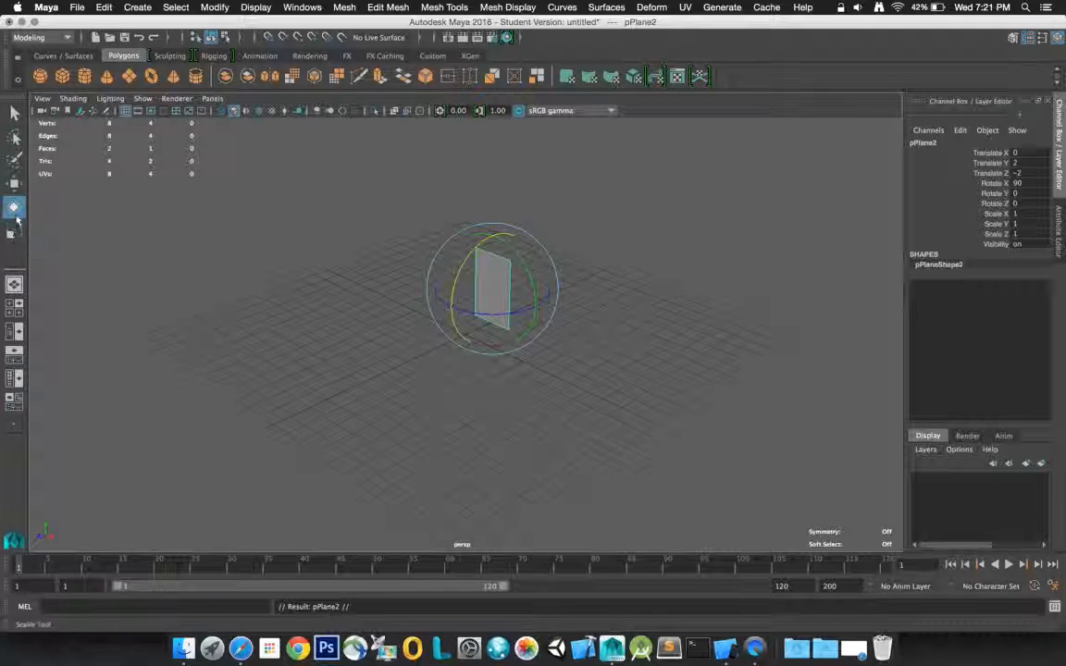
- Turn the duplicated plane perpendicular to the original by setting its Rotate Y to 90
left_click_drag(460, 309, 571, 304)
double_click(1029, 194)
left_click(1025, 193)
left_click_drag(1036, 193, 1009, 201)
type("9")
key("Return")
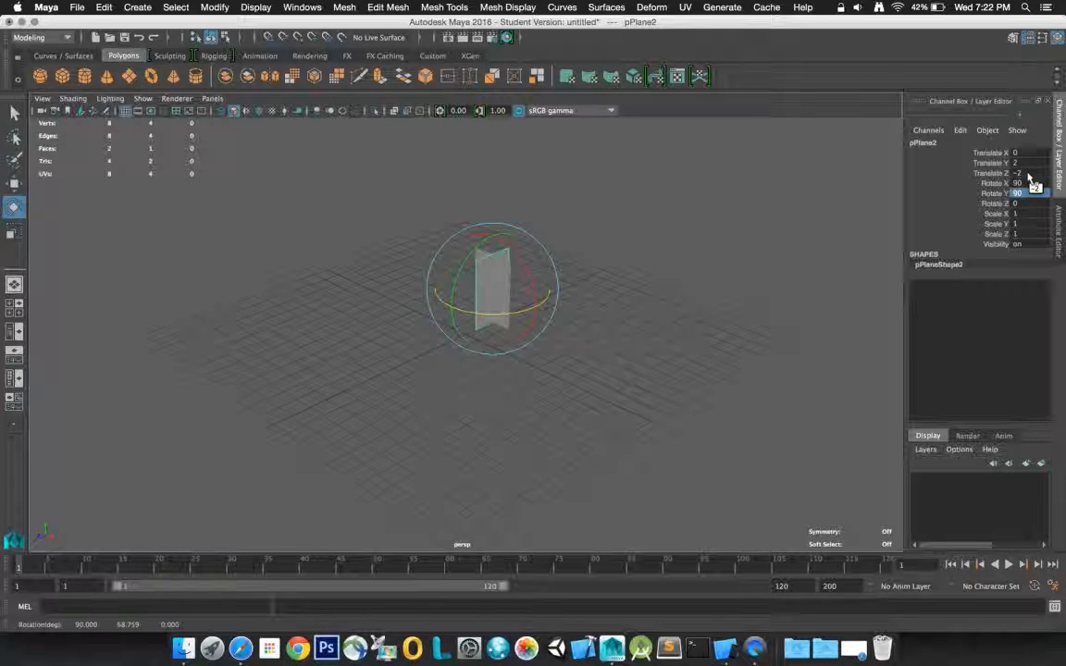
- Move the duplicated plane to Translate Z 0 and Translate X -1
double_click(1018, 174)
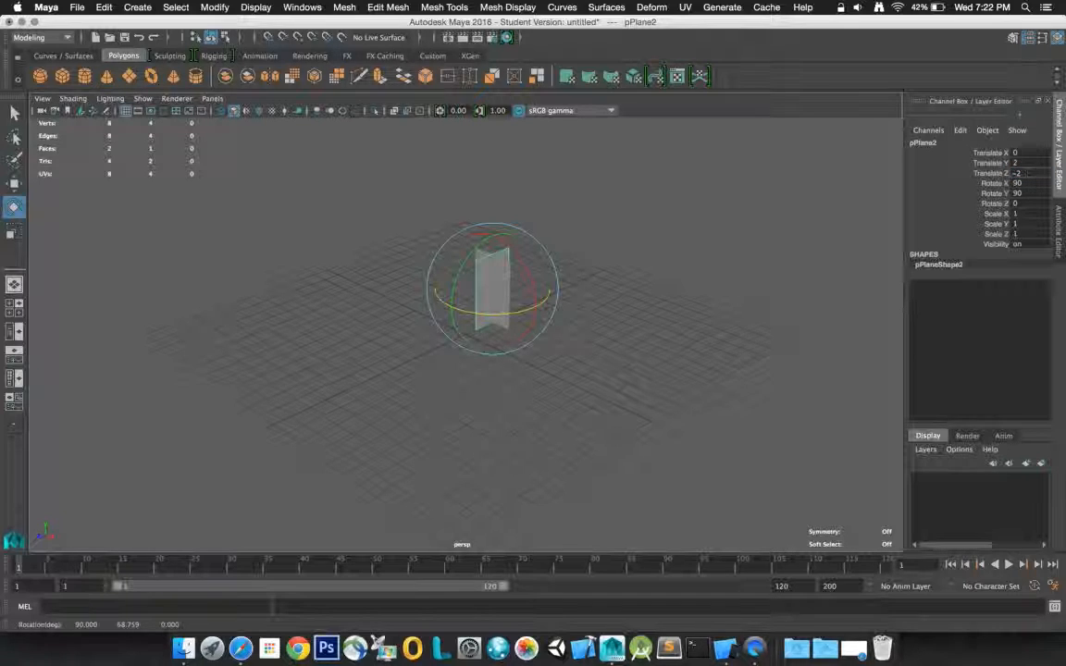
type("-")
type("0")
key("Return")
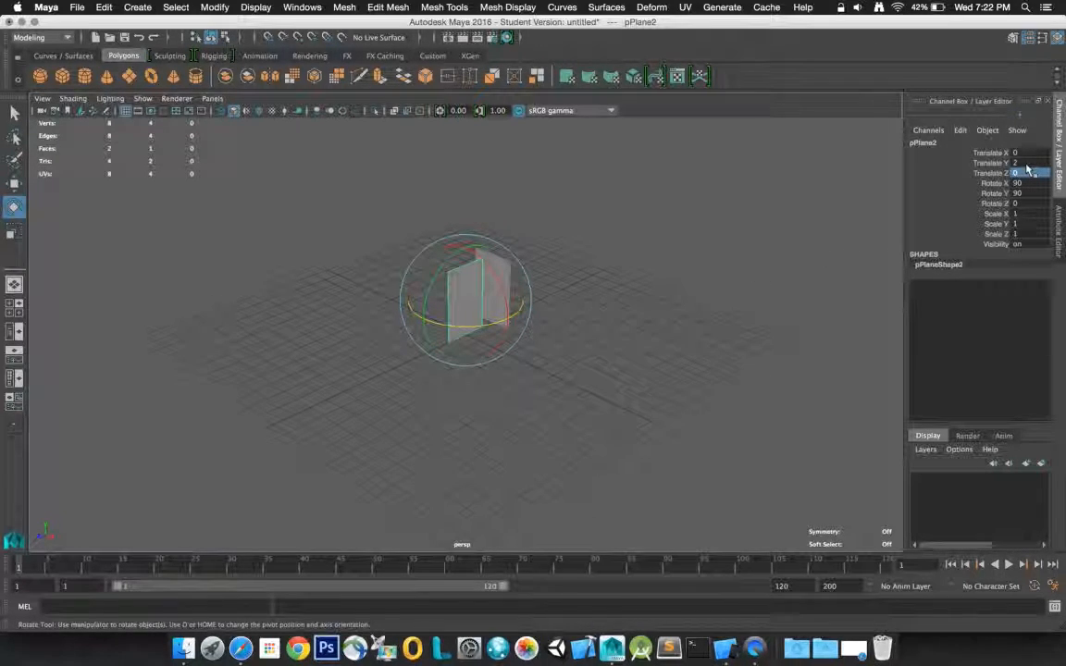
double_click(1017, 153)
key("Return")
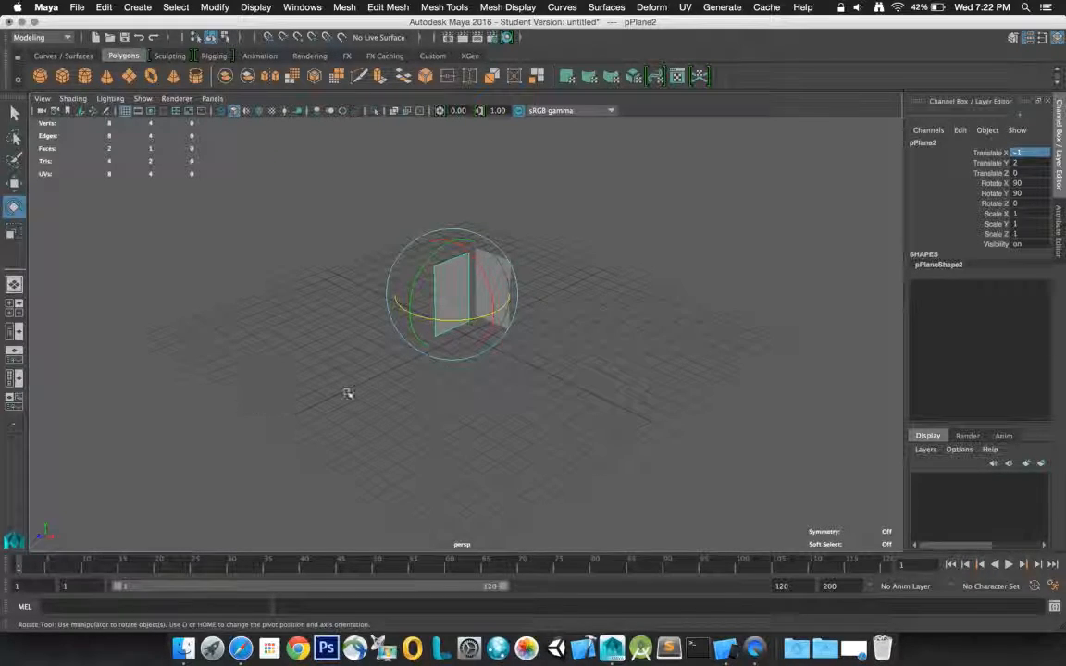
- Set the original plane's Translate Z to -1 and inspect how the two planes meet
left_click(507, 272)
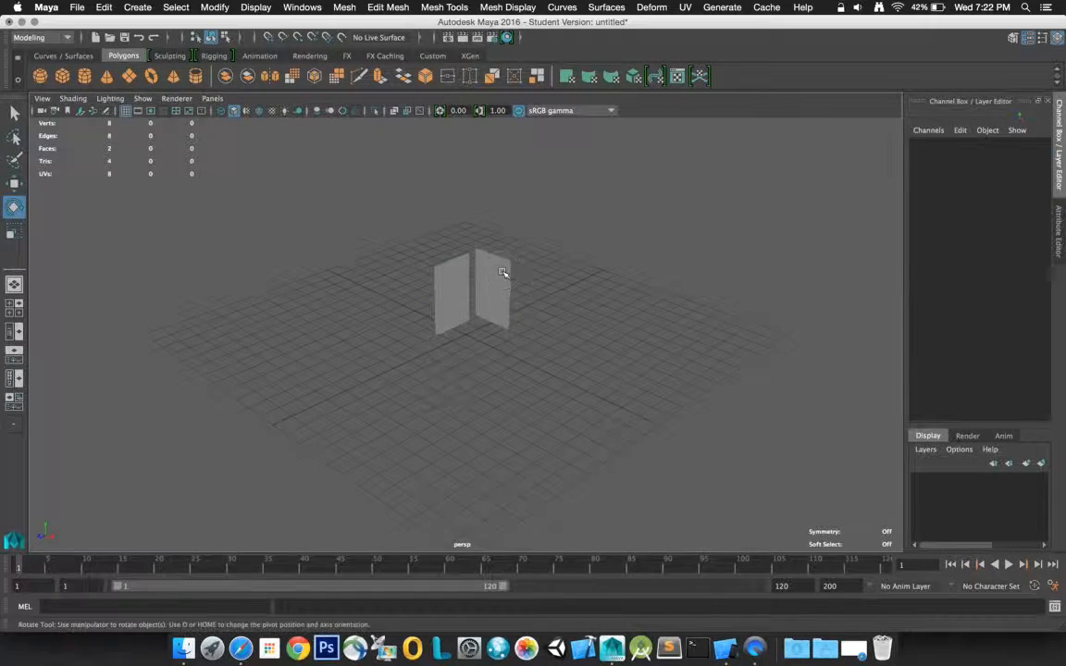
left_click(502, 275)
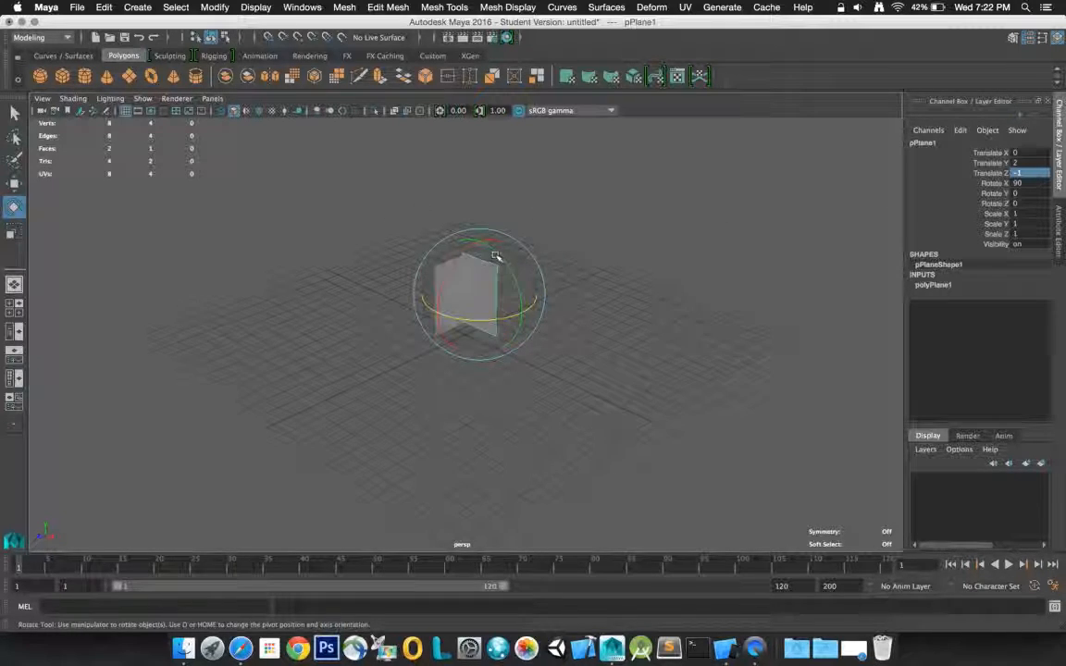
left_click_drag(494, 256, 522, 325)
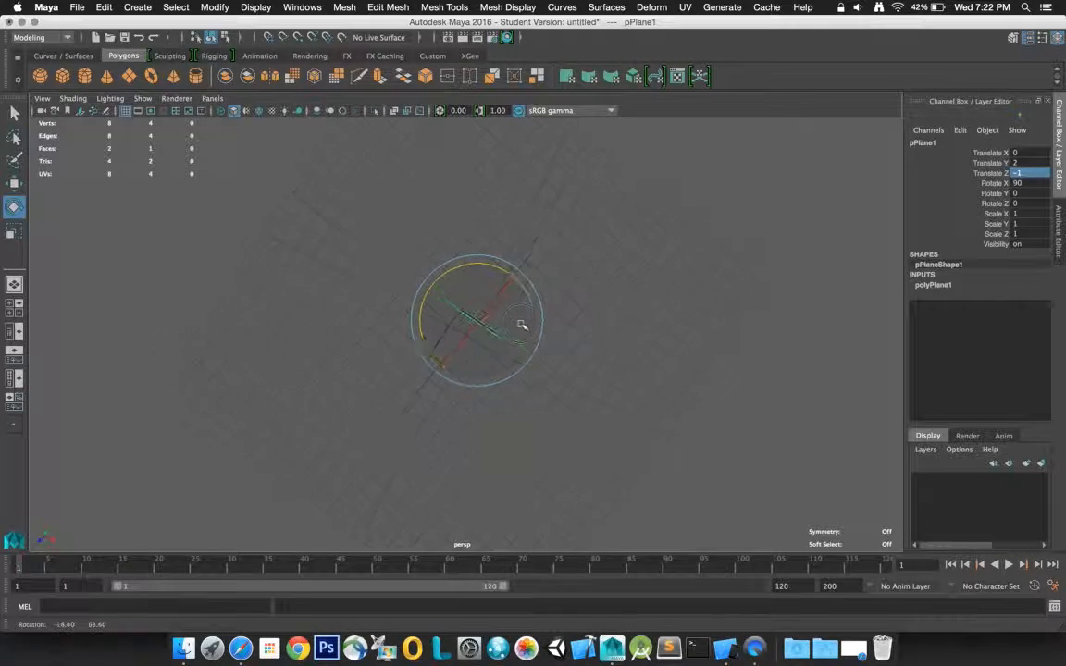
left_click_drag(590, 285, 518, 277, "alt")
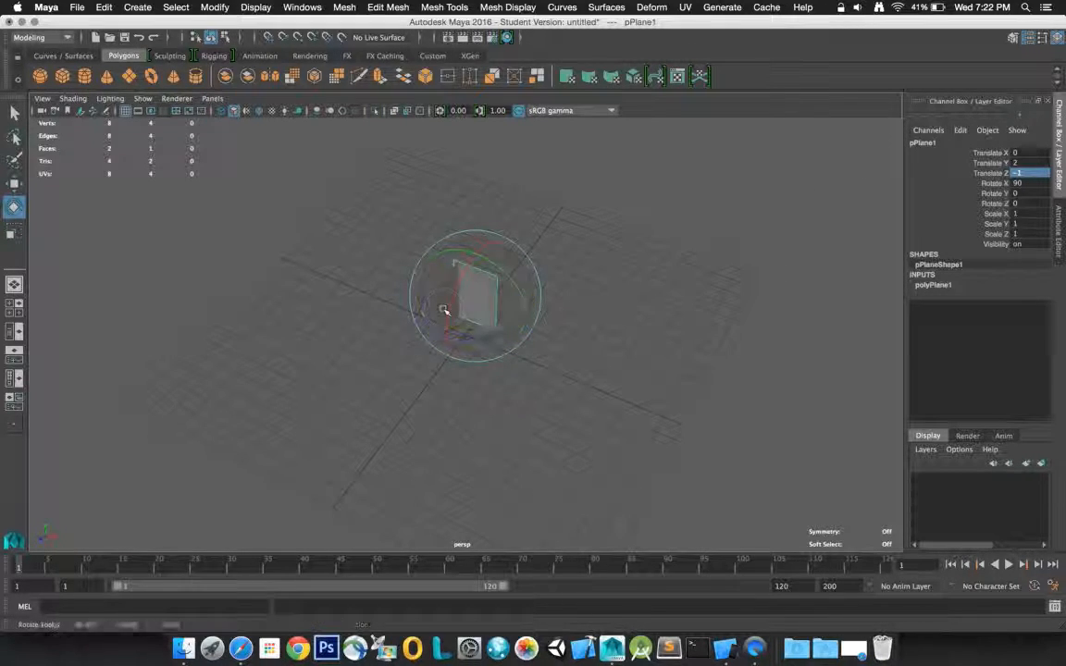
- Set the duplicated plane's Translate X to -1.25
left_click(13, 113)
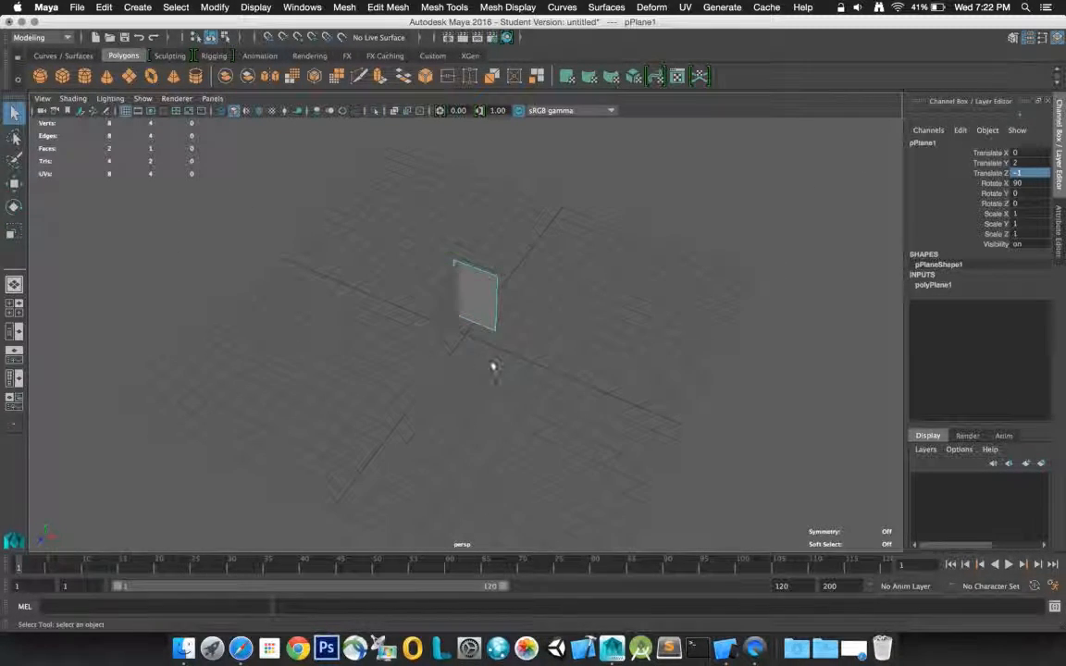
left_click(440, 309)
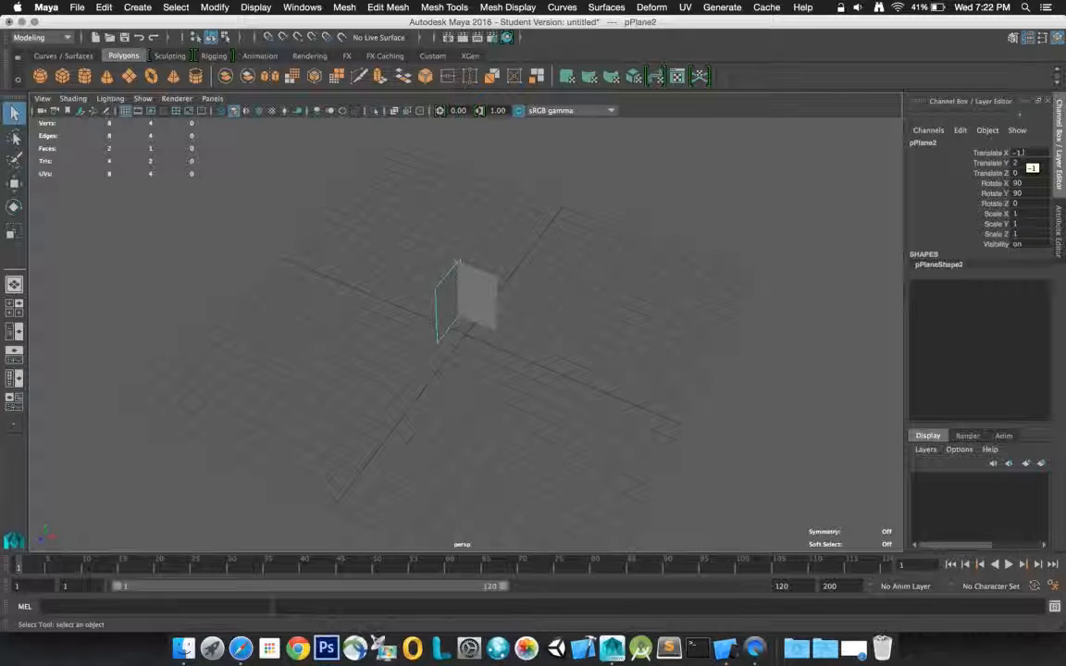
double_click(1024, 154)
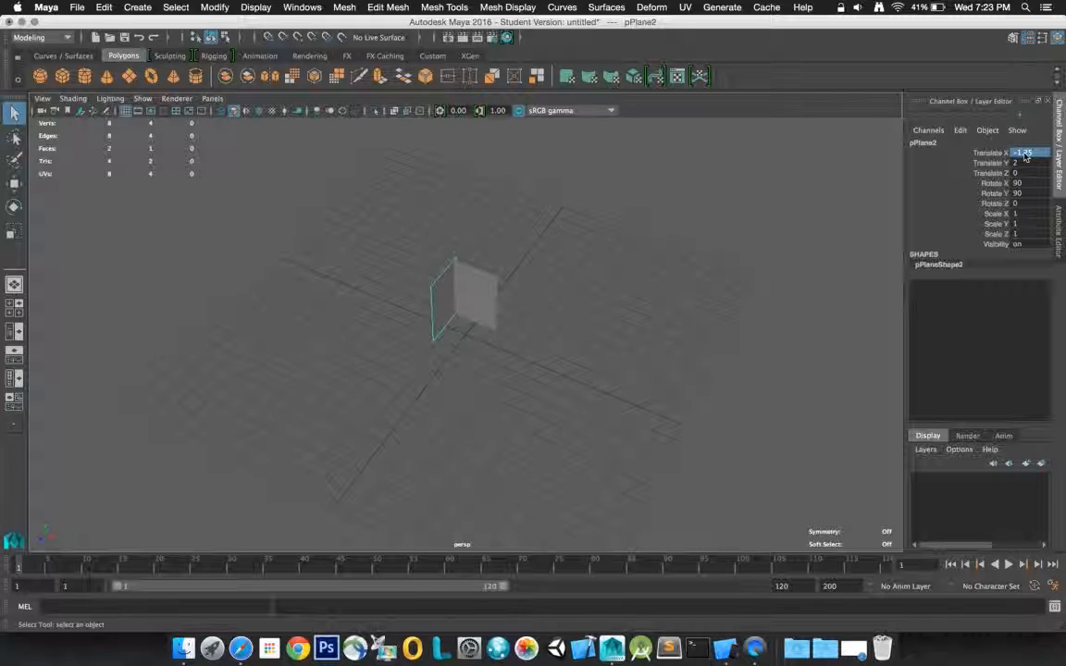
- Set the original plane's Translate Z to -1.25
left_click(480, 289)
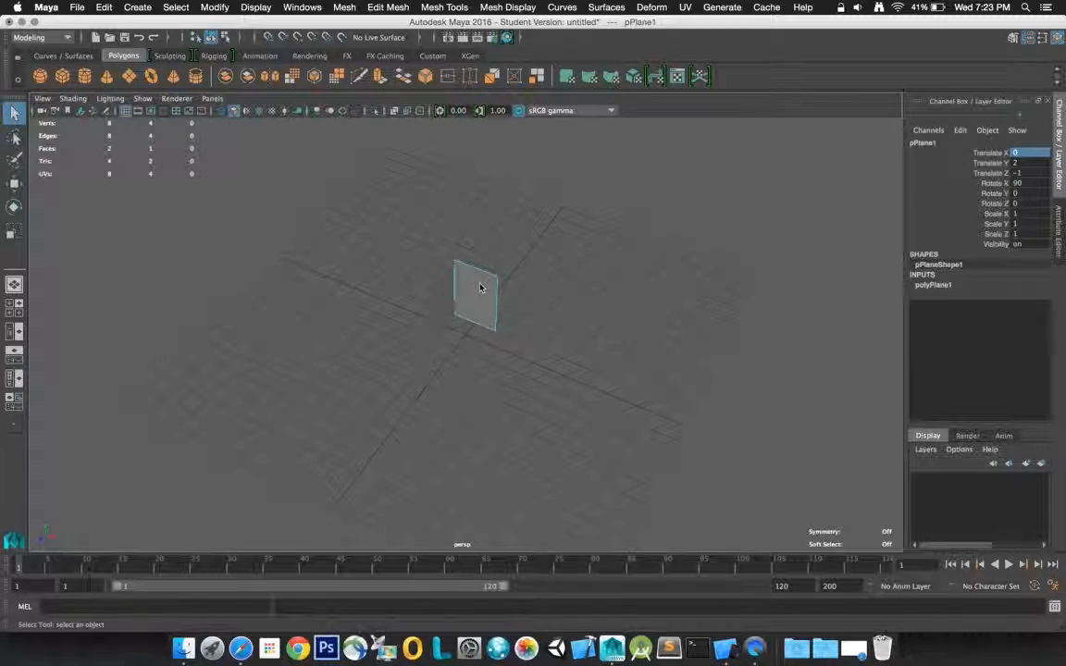
double_click(1035, 173)
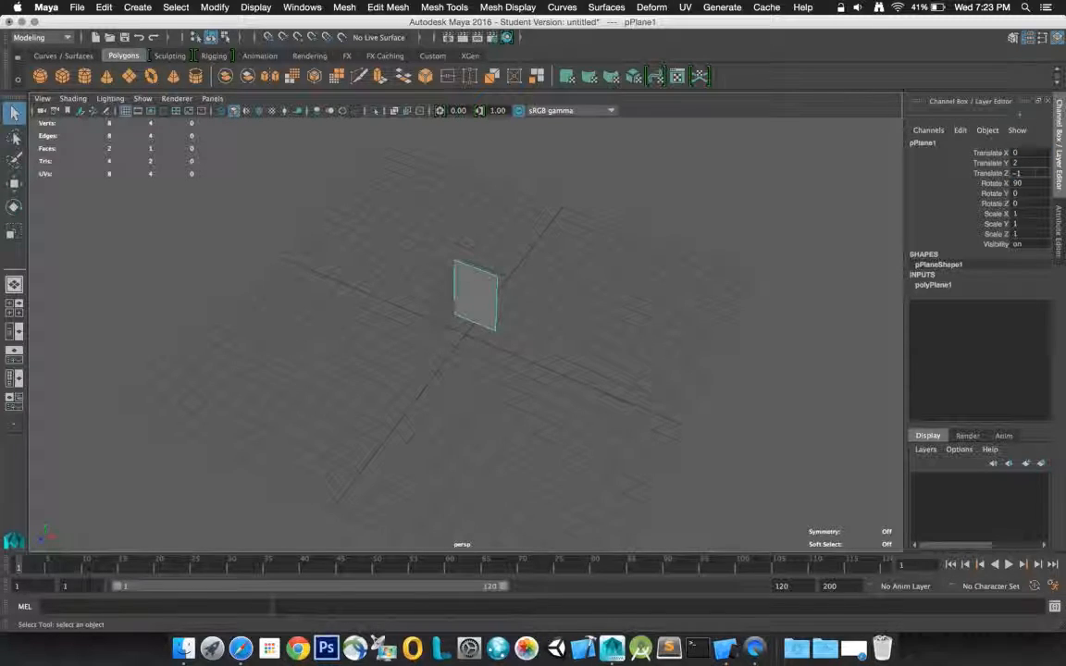
type("-1.25")
key("Return")
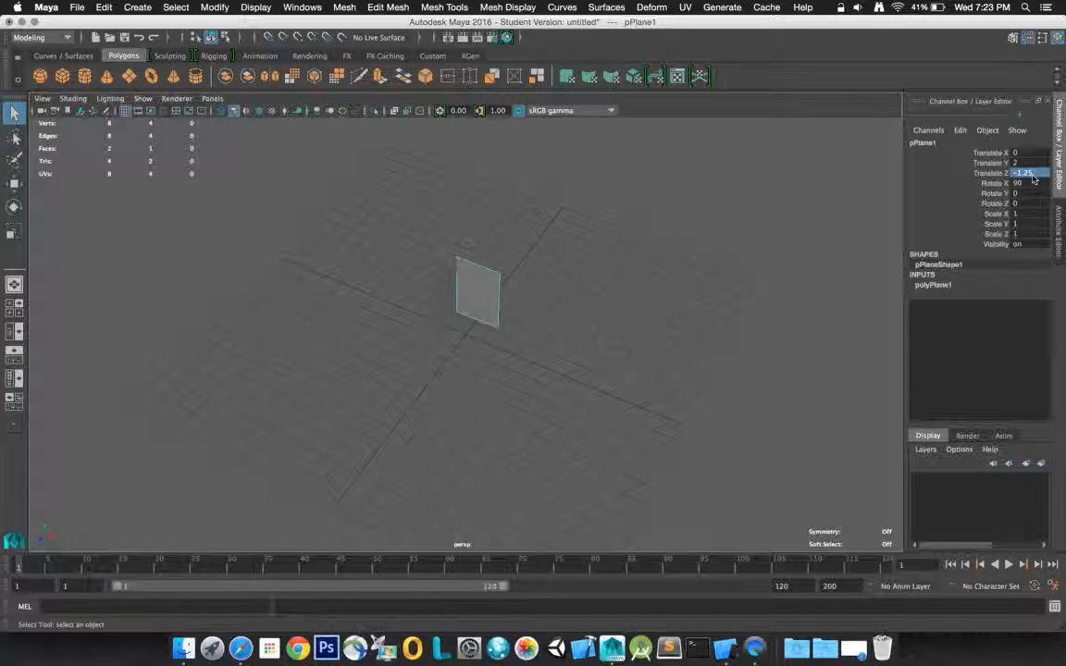
mouse_move(526, 350)
left_mouse_down("alt")
mouse_move(476, 316)
mouse_move(455, 340)
mouse_move(600, 312)
mouse_move(622, 335)
mouse_move(400, 381)
mouse_move(421, 400)
mouse_move(509, 376)
mouse_move(561, 335)
mouse_move(536, 321)
mouse_move(523, 335)
mouse_move(529, 343)
mouse_move(545, 328)
mouse_move(533, 337)
left_mouse_up("alt")
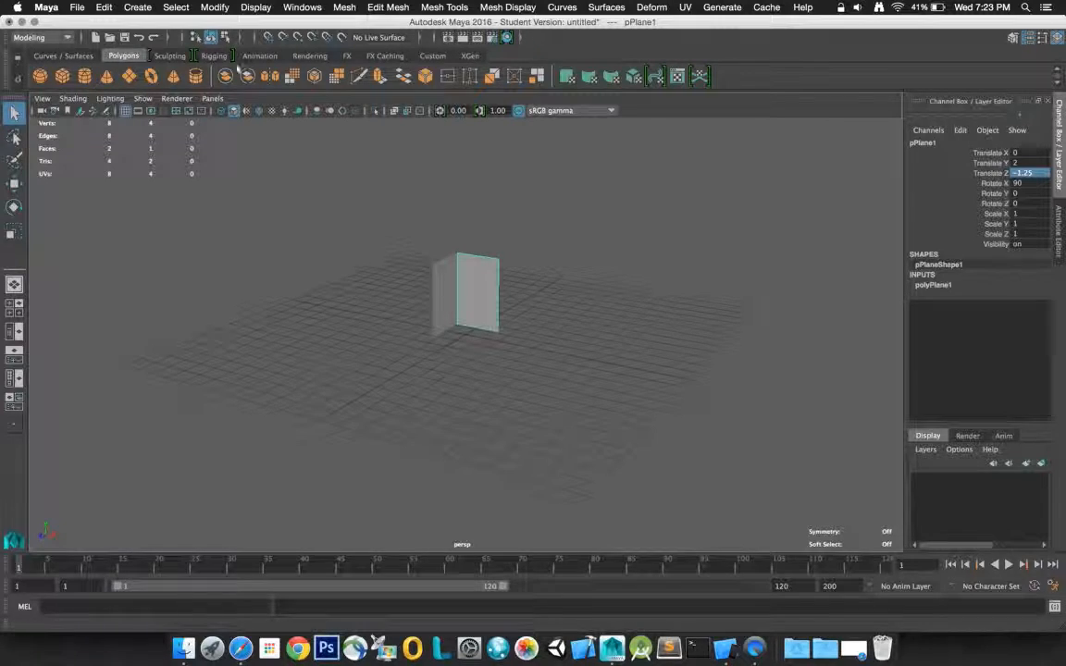
- Open Hypershade and create a new Lambert material
left_click(305, 8)
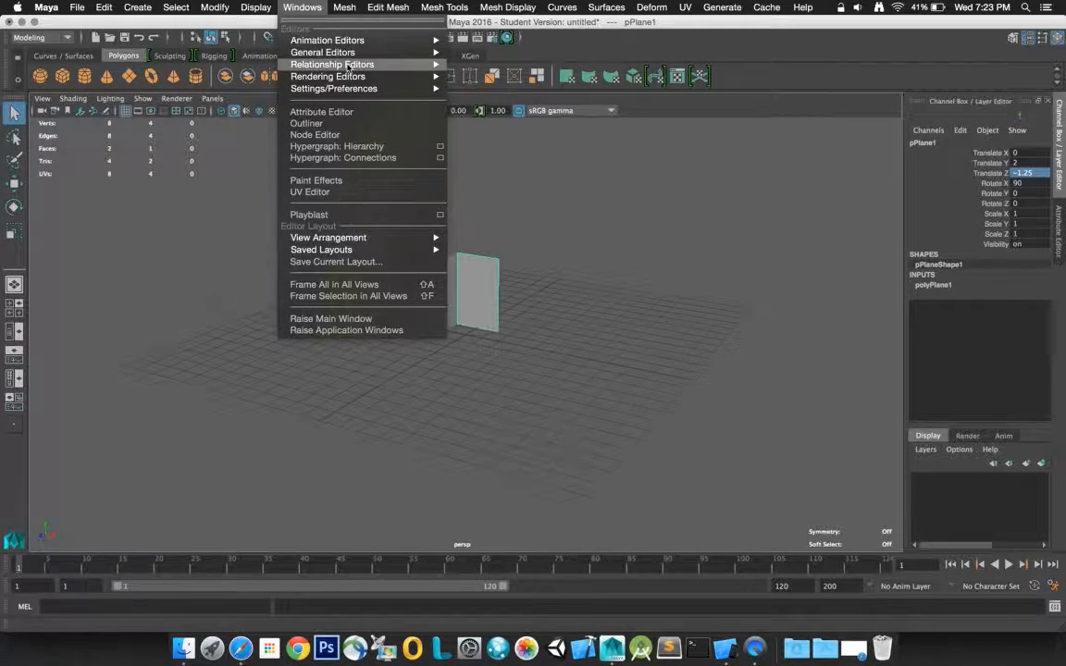
mouse_move(356, 79)
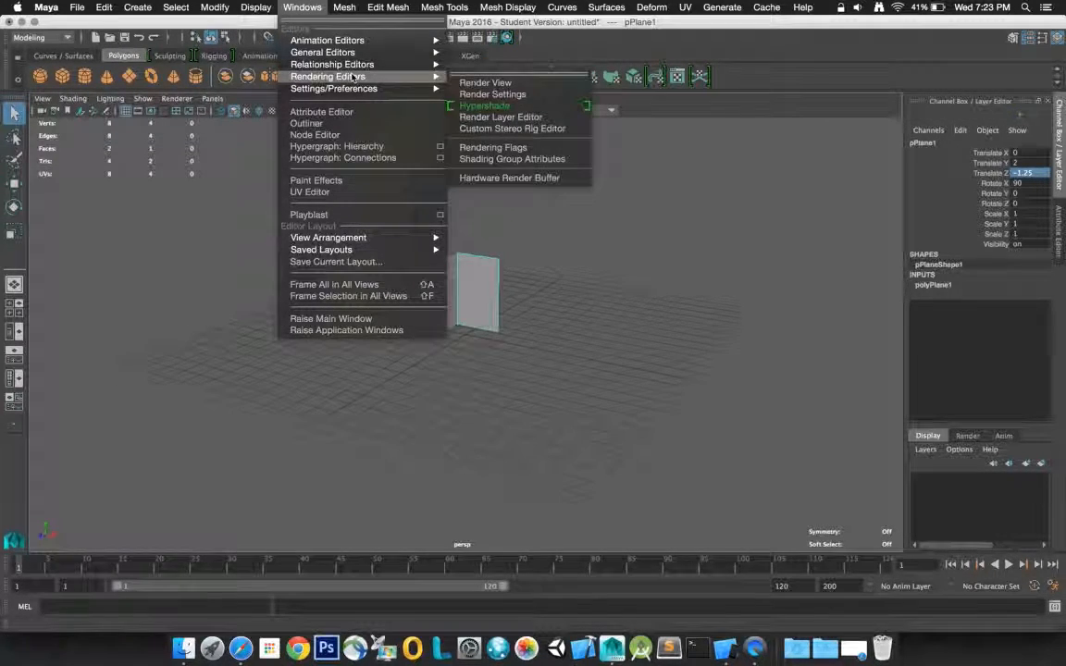
left_click(519, 106)
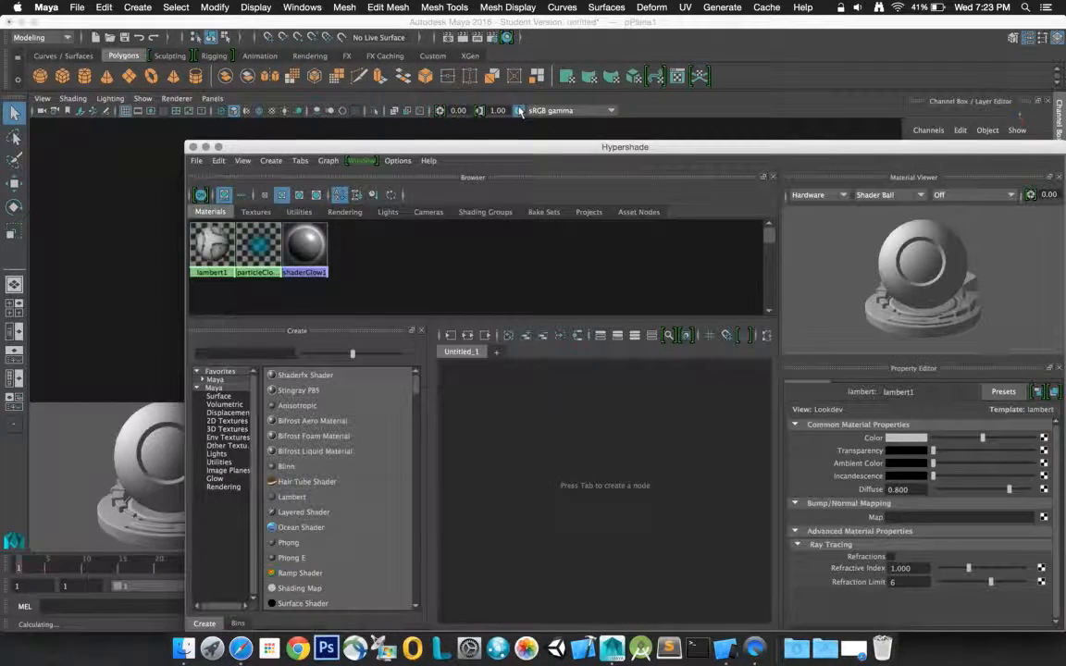
left_click_drag(504, 144, 489, 89)
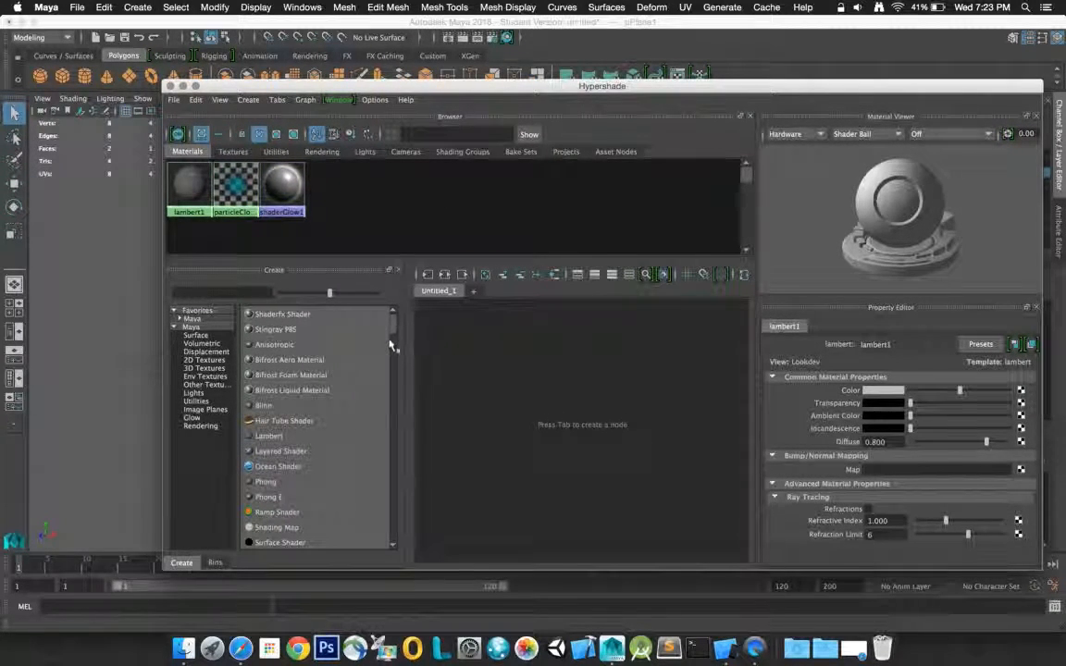
scroll(394, 337, "down", 2)
scroll(394, 338, "up", 2)
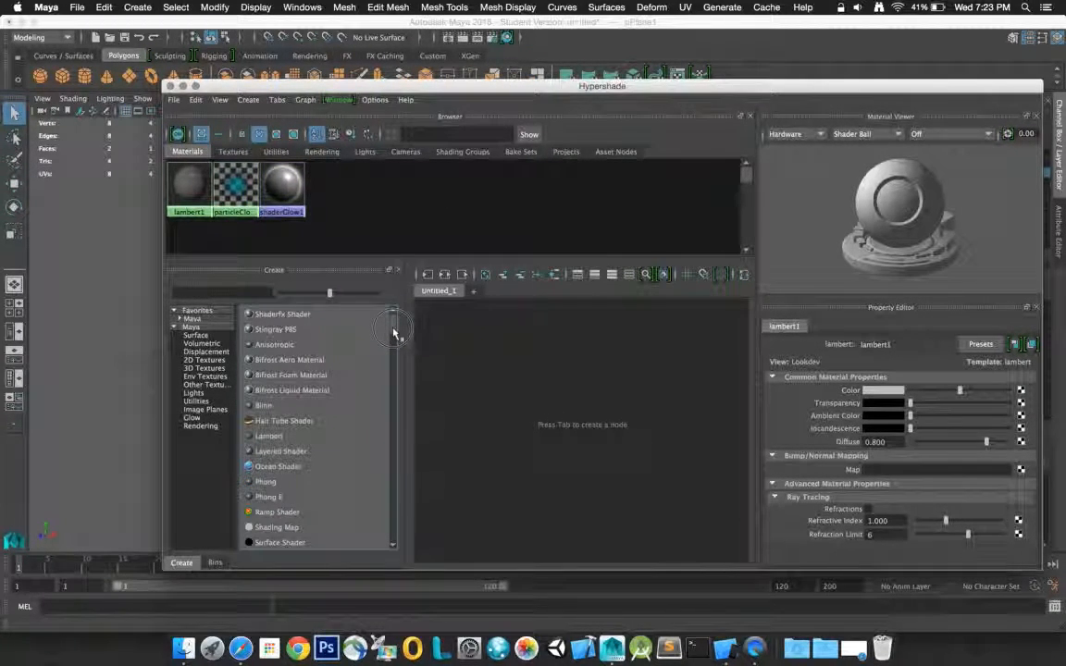
left_click(273, 437)
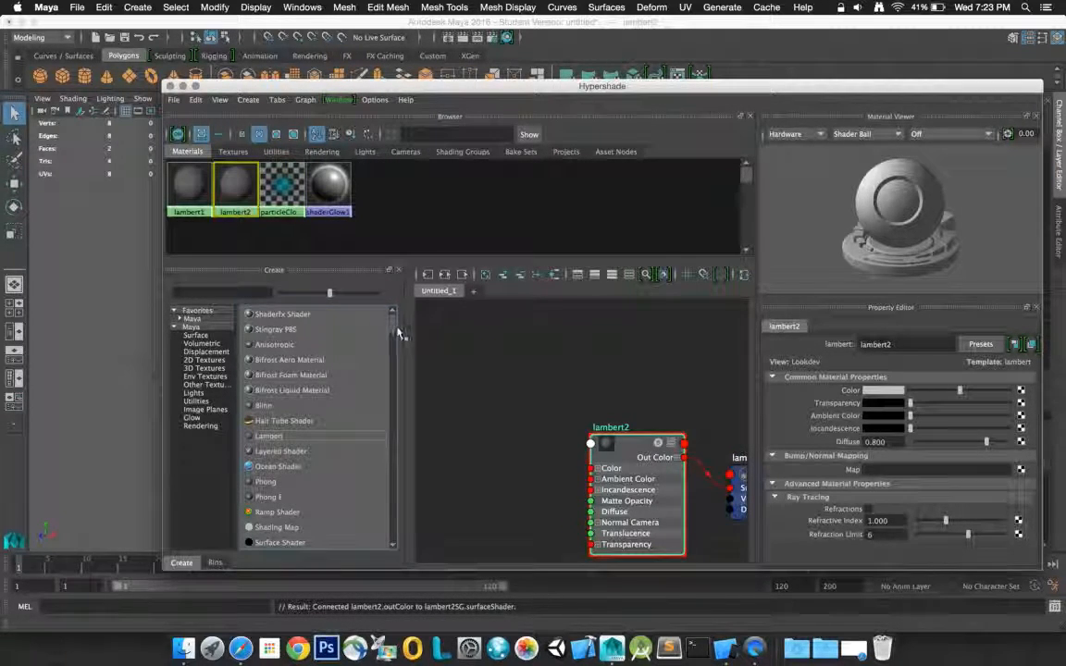
- Create a File texture node in the Hypershade graph alongside the new Lambert material
left_click_drag(395, 333, 396, 355)
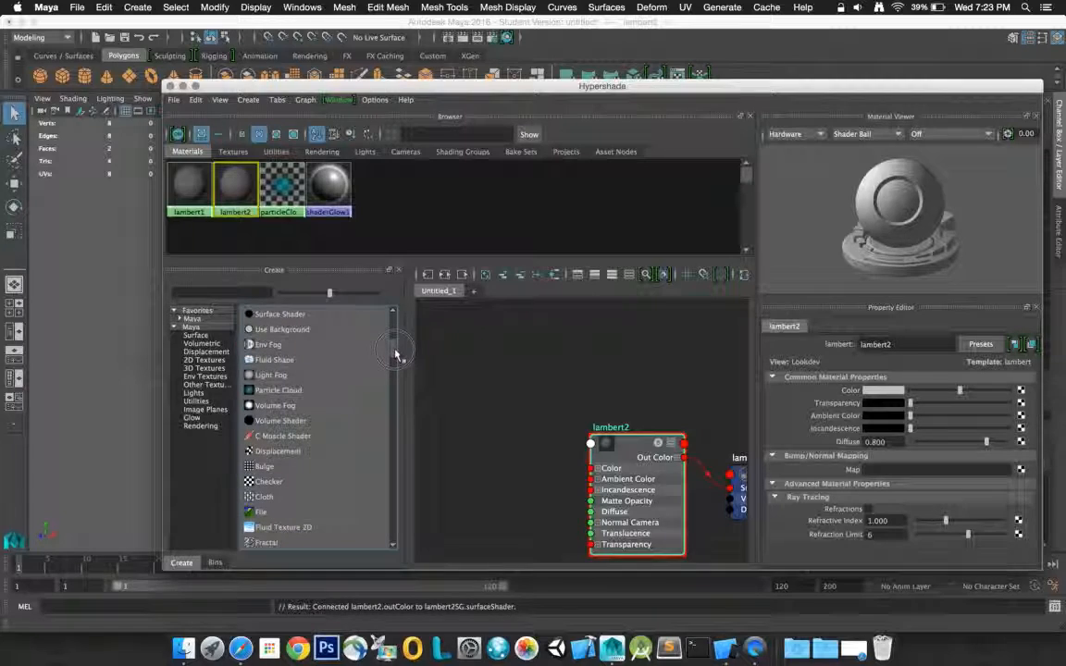
left_click(261, 514)
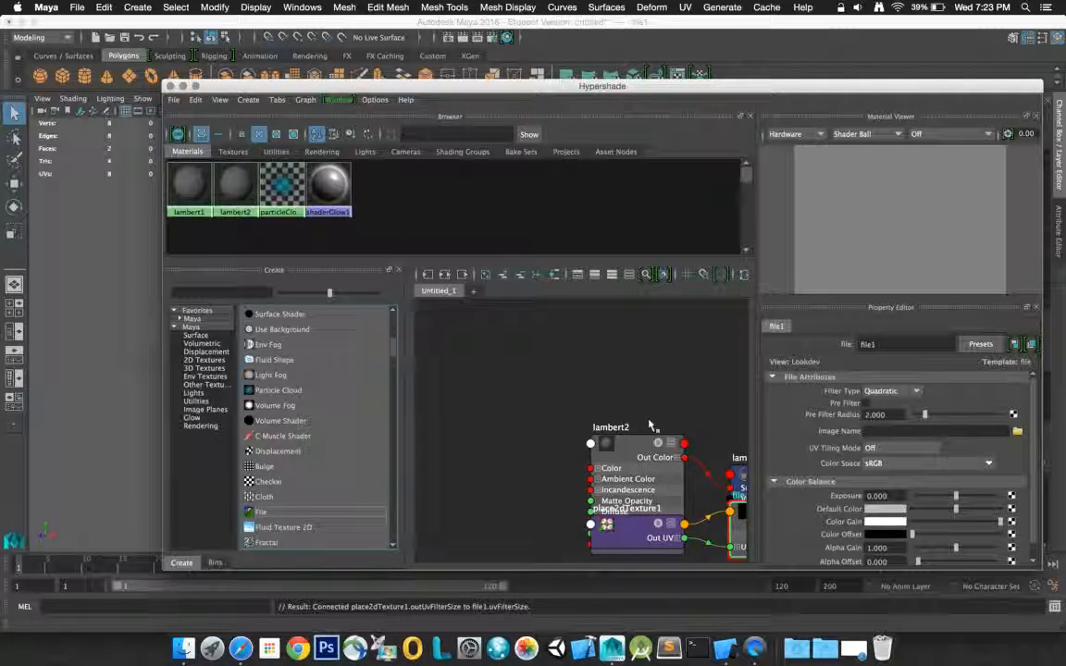
scroll(651, 426, "down", 5)
mouse_move(694, 461)
left_mouse_down()
mouse_move(568, 489)
mouse_move(706, 486)
mouse_move(696, 483)
left_mouse_up()
scroll(696, 483, "down", 1)
scroll(672, 460, "up", 5)
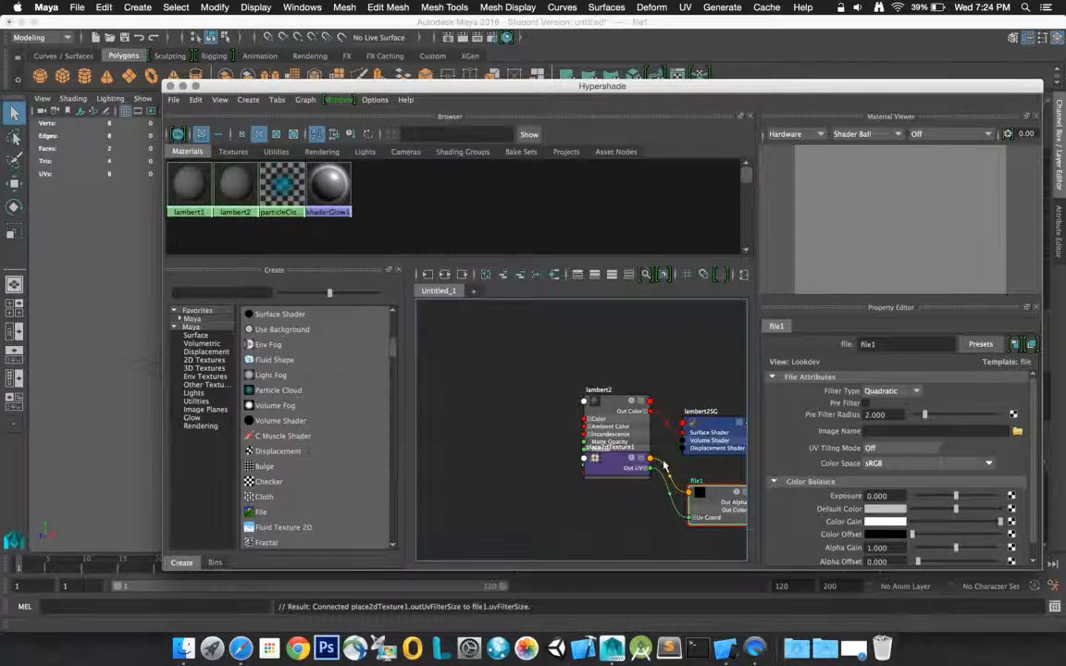
scroll(673, 460, "up", 2)
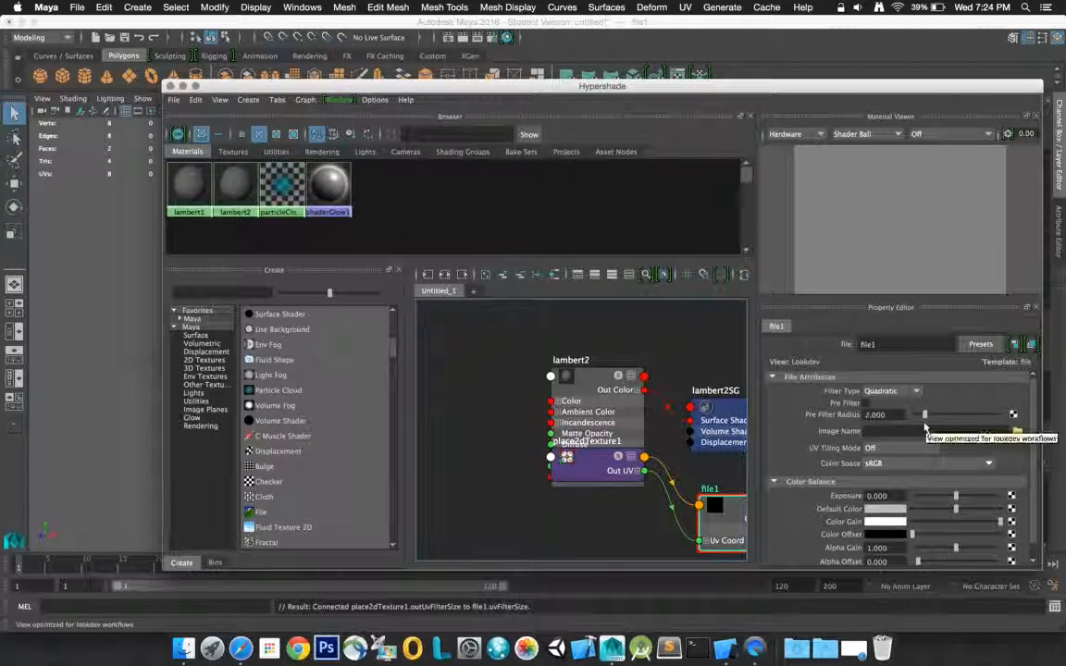
- Load toonGuyFront.png from the Desktop as the image of the file1 texture node
left_click(1018, 433)
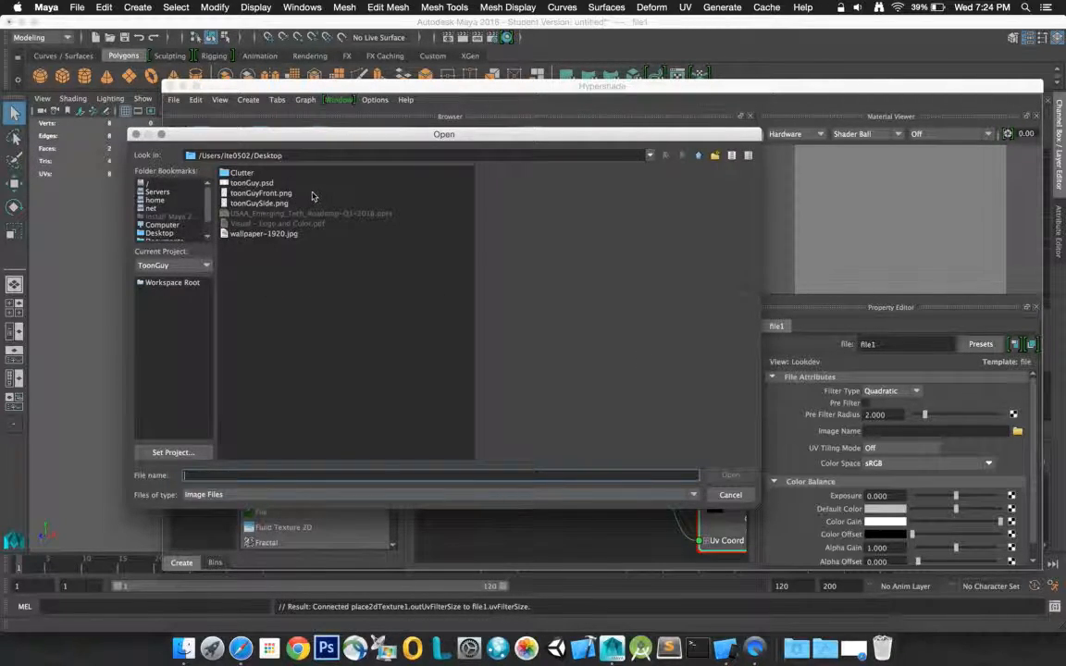
left_click(261, 194)
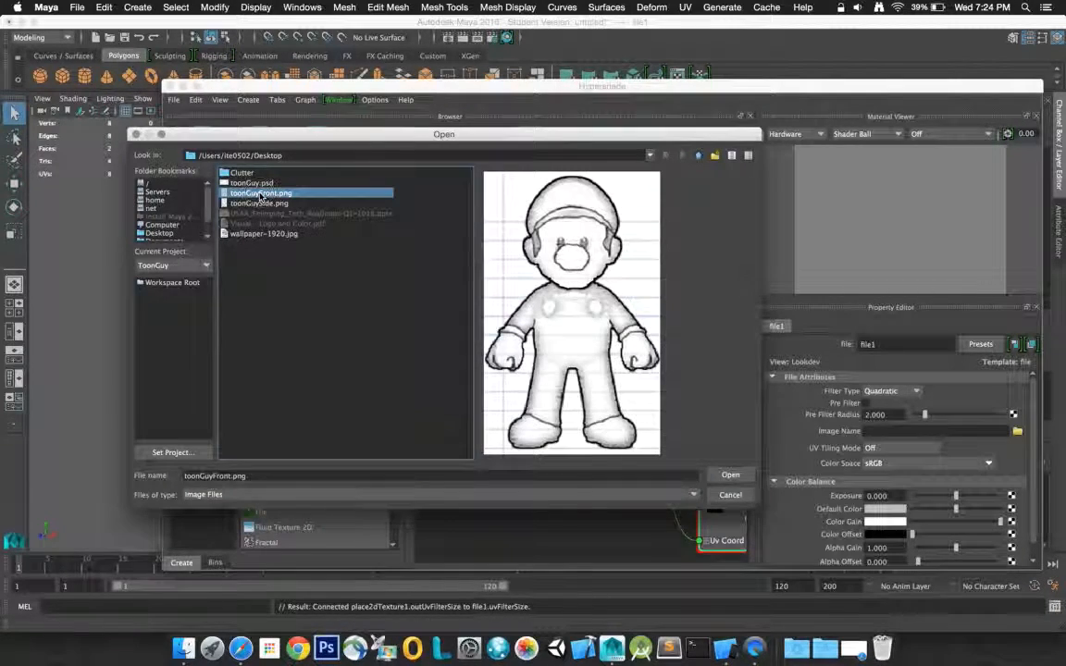
left_click(730, 475)
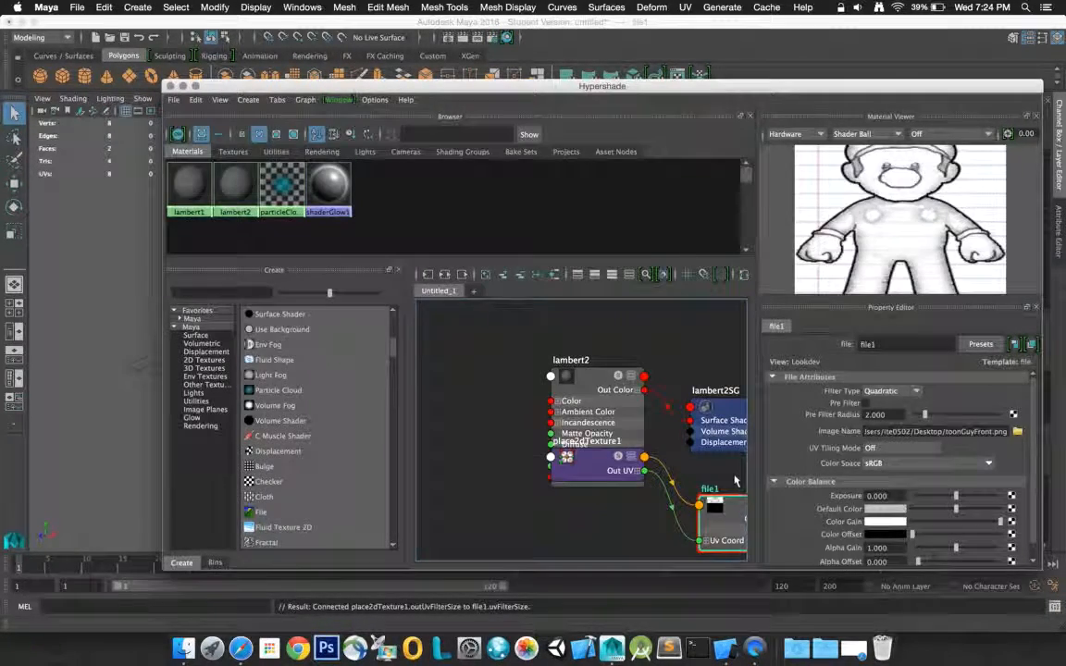
- Move Hypershade clear of the planes and assign the lambert2 material to the original plane
left_click_drag(453, 90, 828, 125)
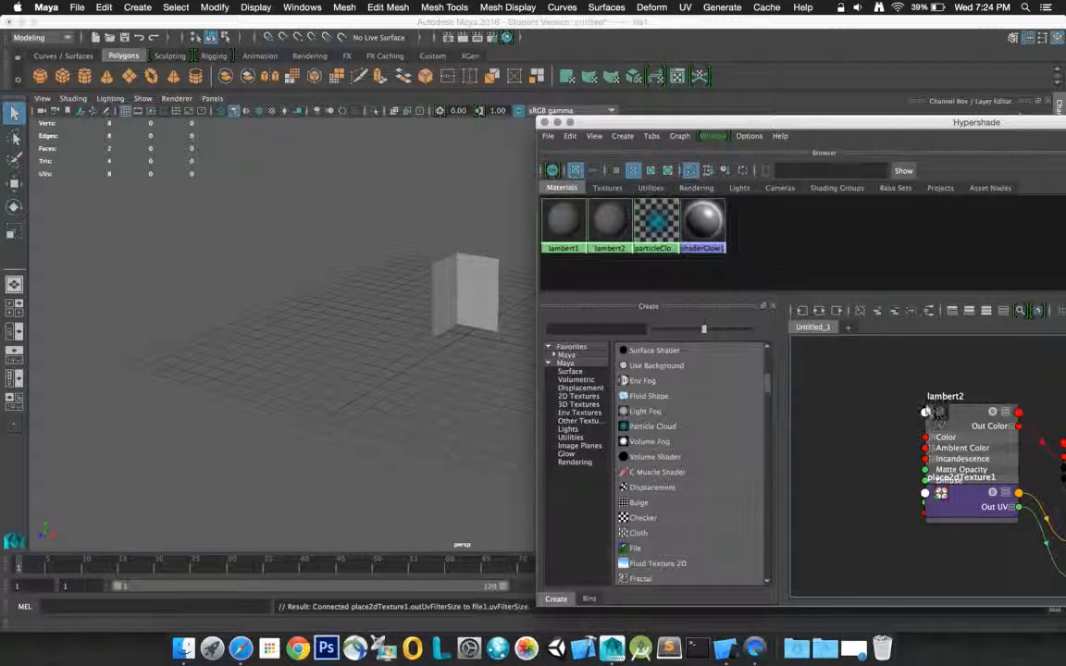
left_click(474, 280)
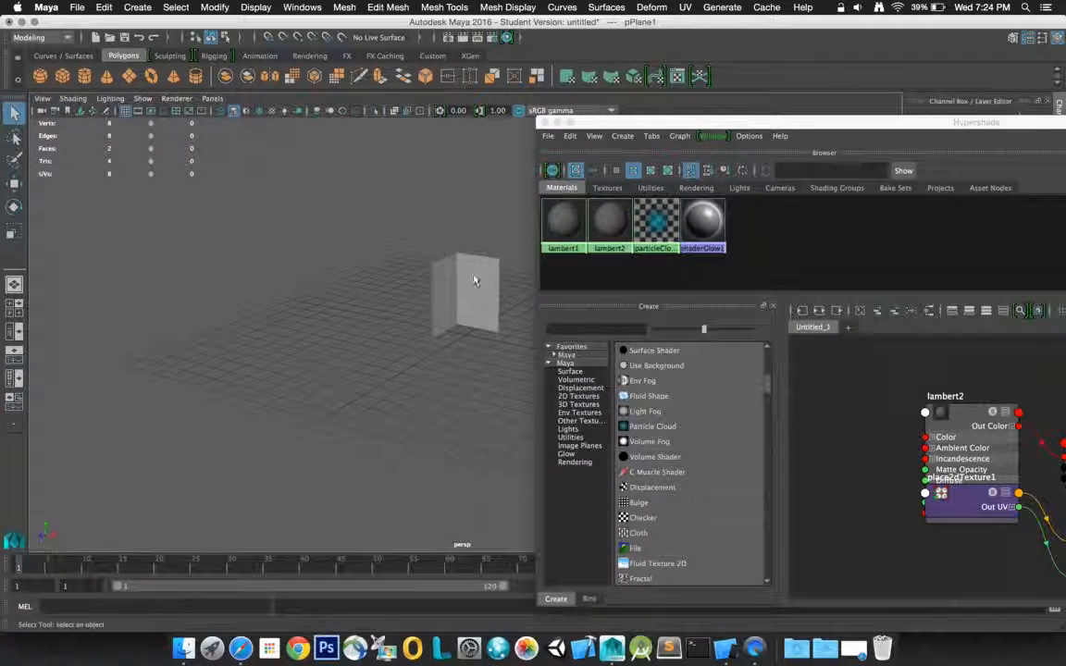
right_click(944, 396)
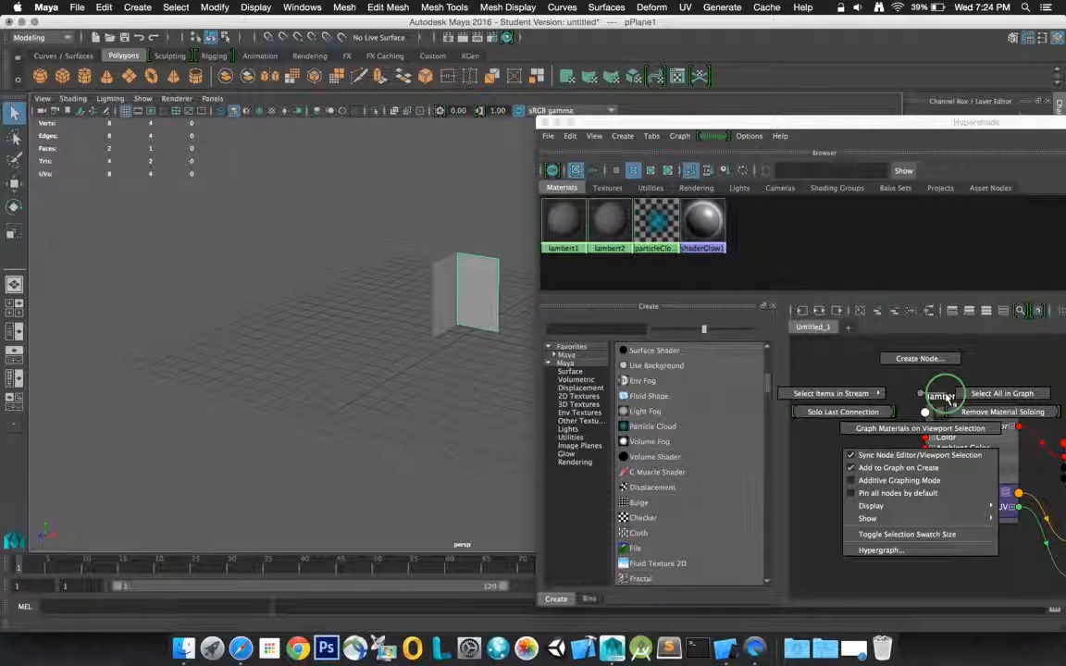
left_click(942, 396)
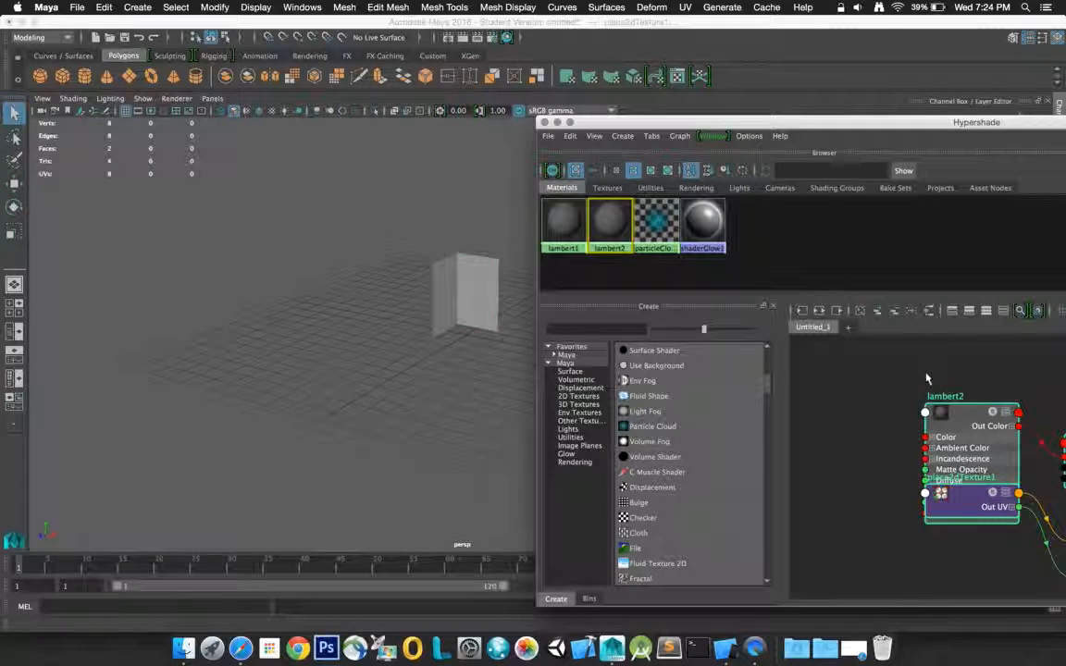
left_click_drag(801, 121, 781, 112)
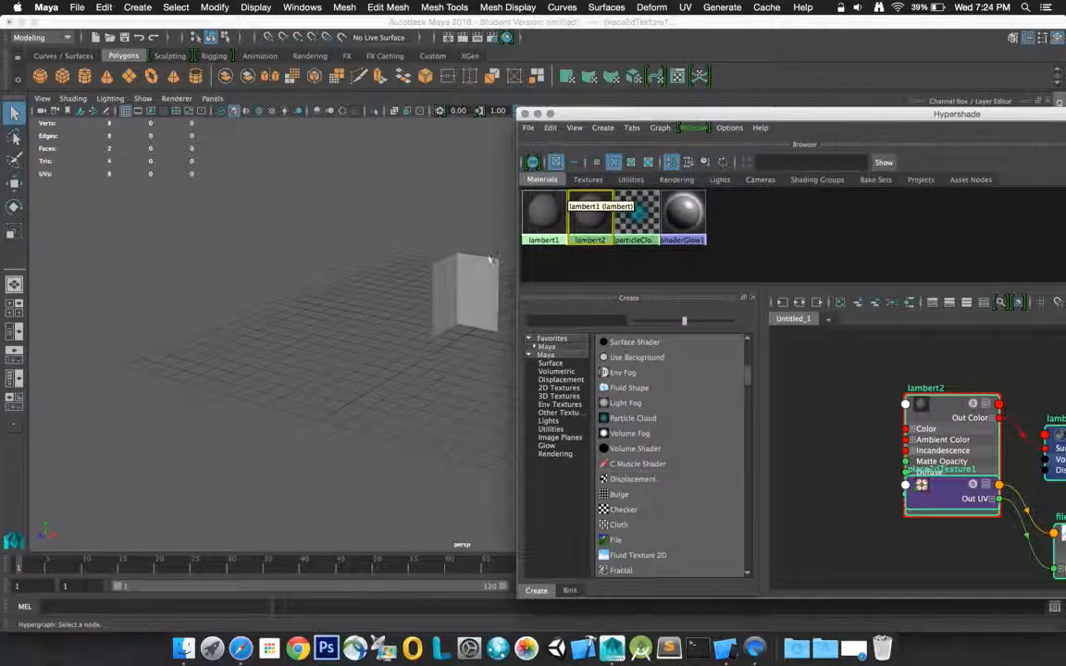
left_click(477, 284)
left_click(476, 284)
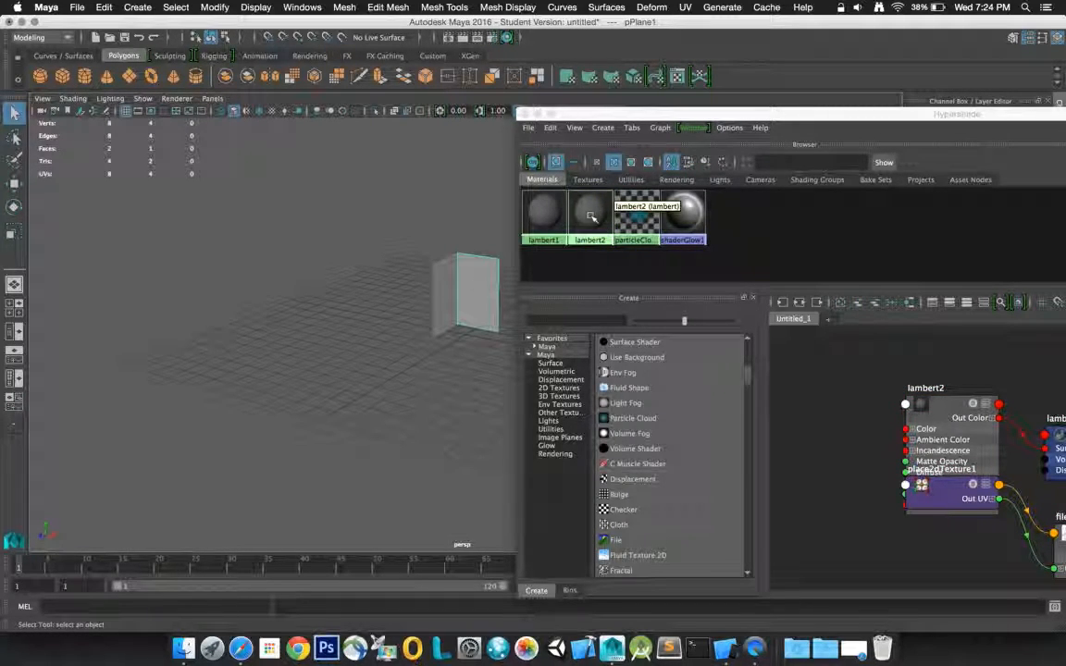
right_click_drag(590, 215, 597, 183)
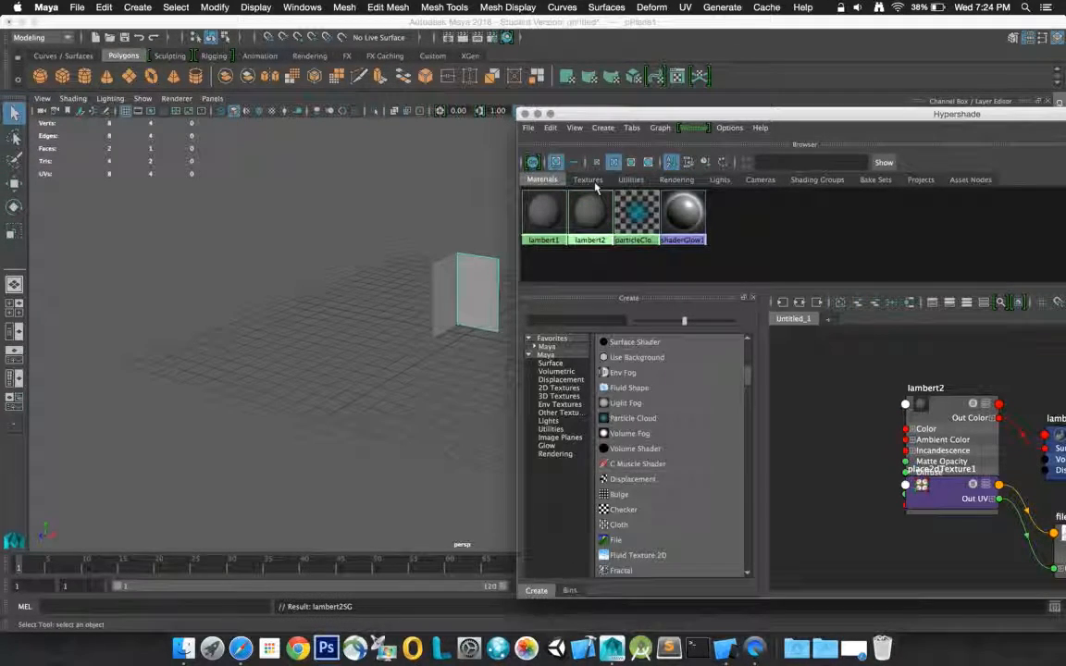
- Turn on textured shading in the perspective view and assign lambert2 to the original plane again
left_click_drag(614, 113, 394, 346)
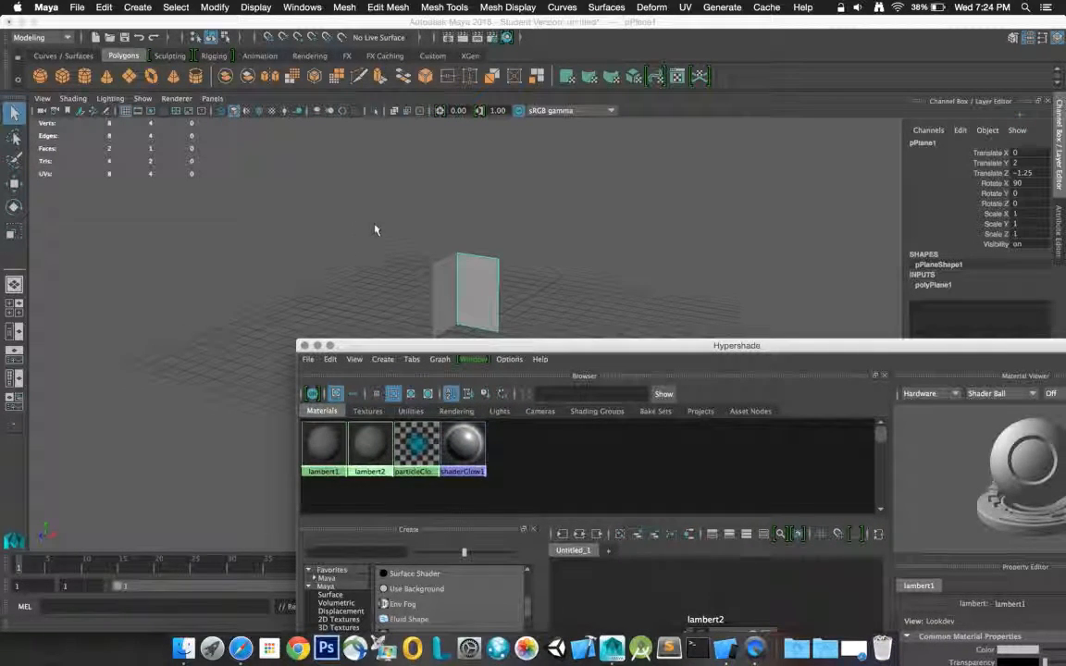
left_click(512, 216)
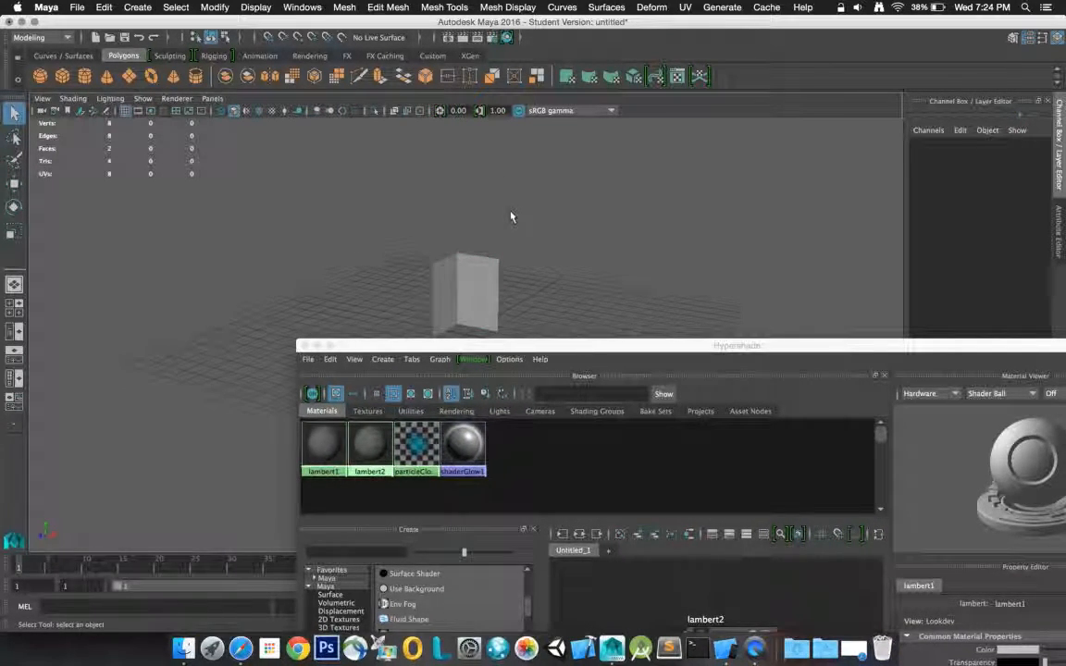
key("6")
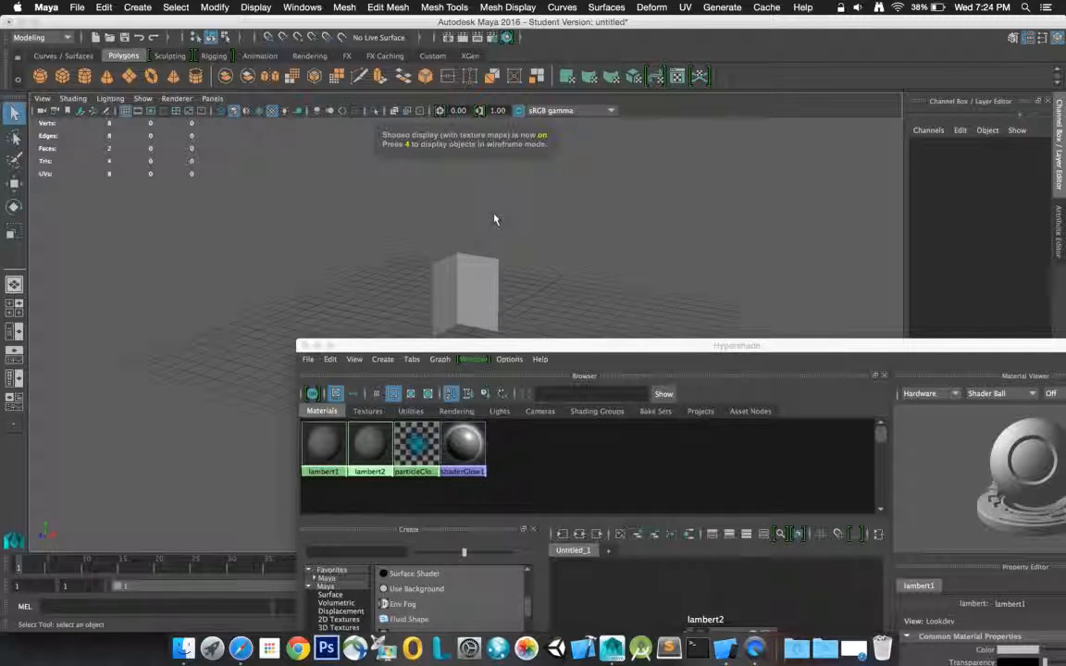
left_click(483, 281)
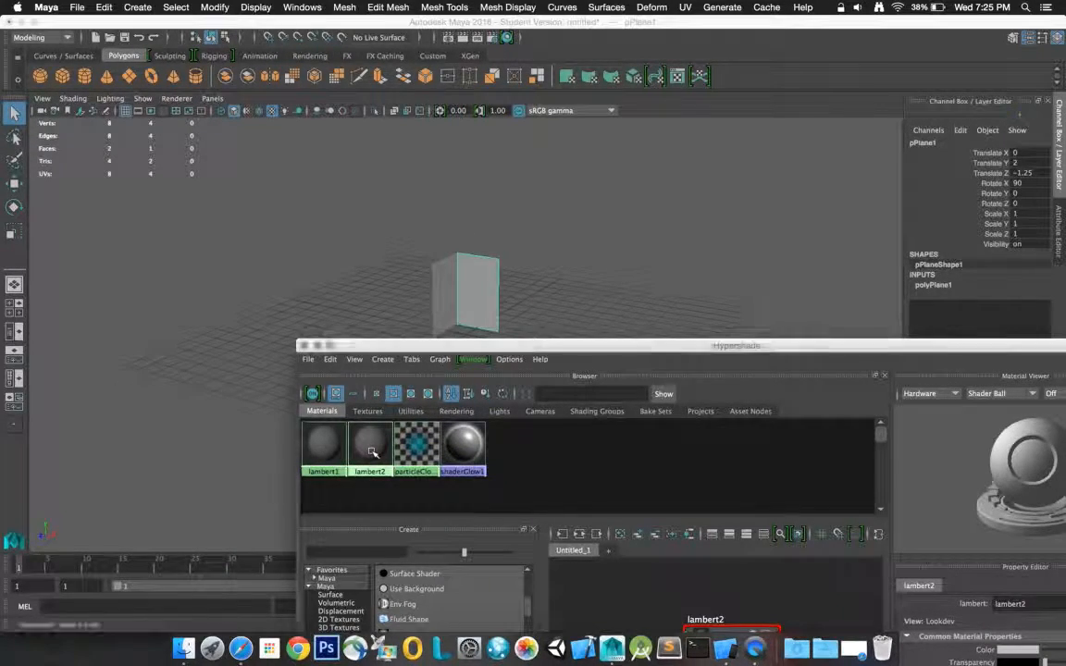
right_click_drag(371, 452, 377, 425)
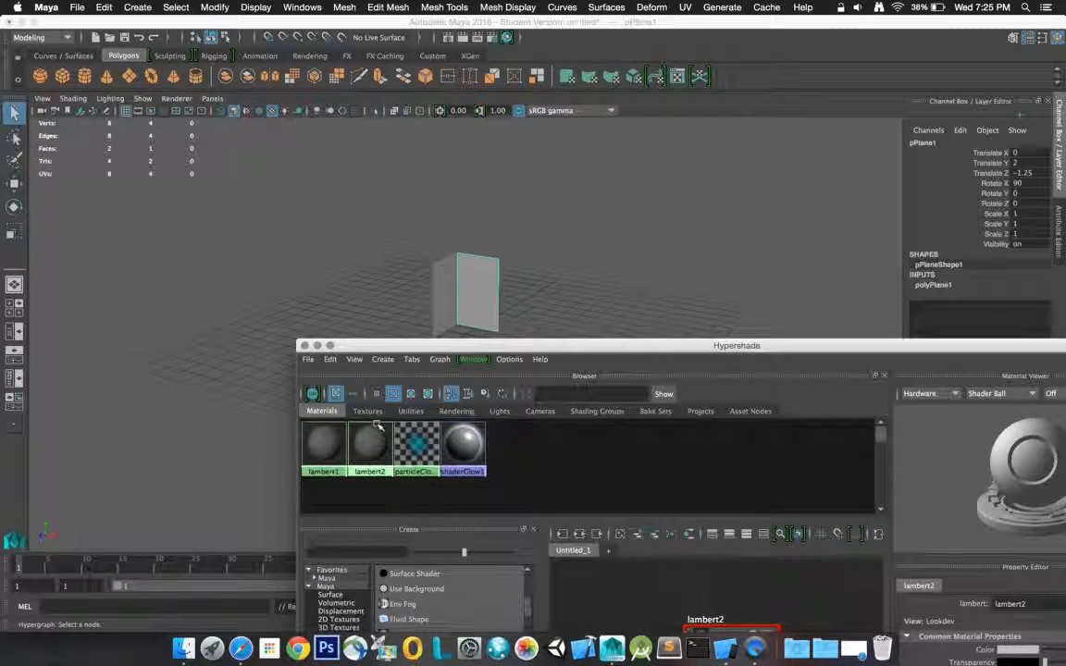
- Apply the file1 texture node directly to the original plane in the viewport, and minimise Hypershade
left_click_drag(545, 347, 280, 83)
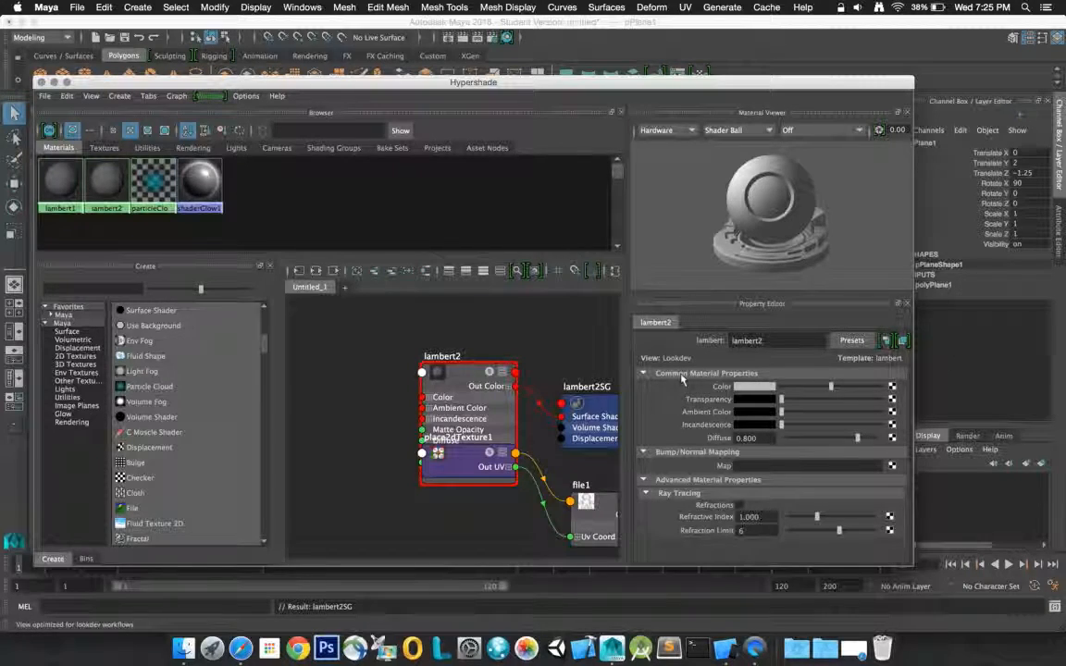
left_click(605, 502)
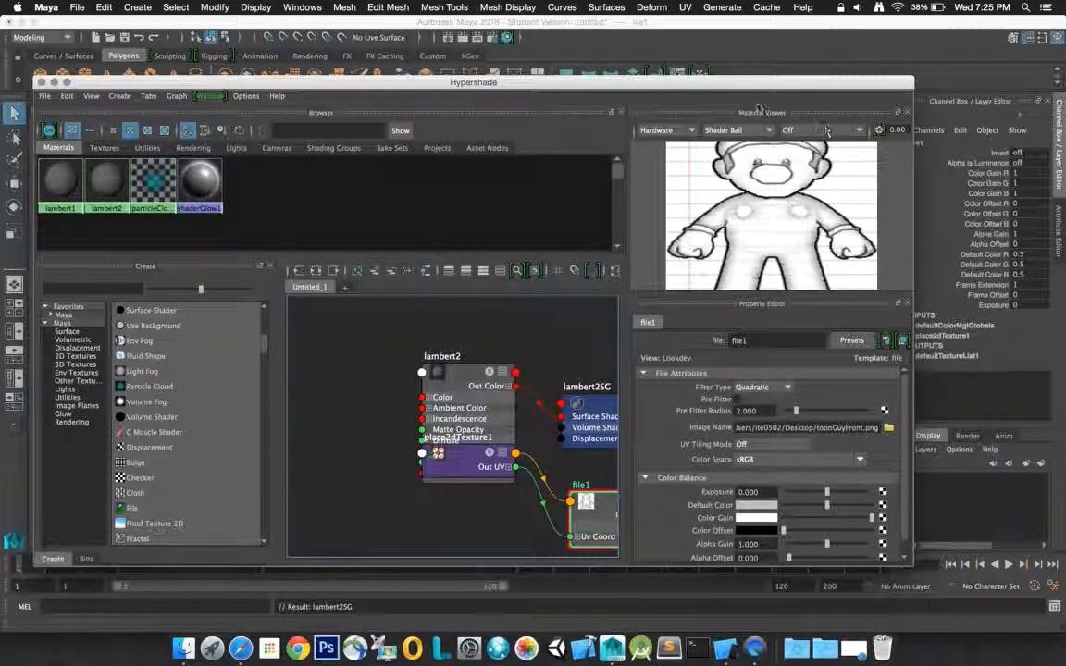
left_click_drag(695, 96, 895, 311)
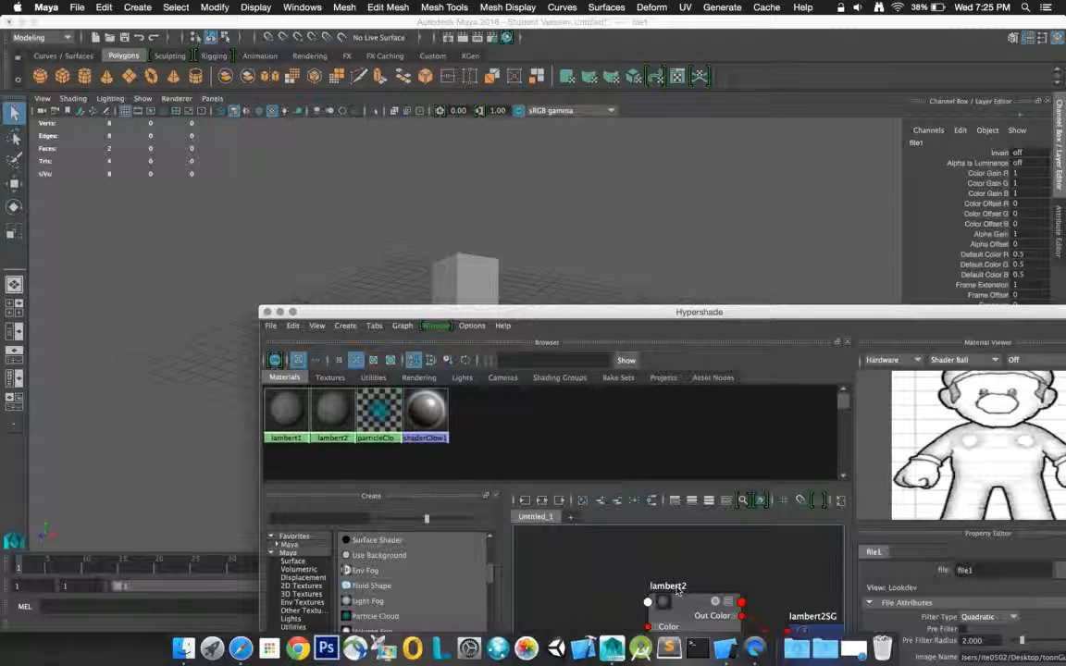
middle_click_drag(677, 591, 506, 292)
middle_click_drag(484, 281, 485, 282)
left_click_drag(546, 313, 420, 343)
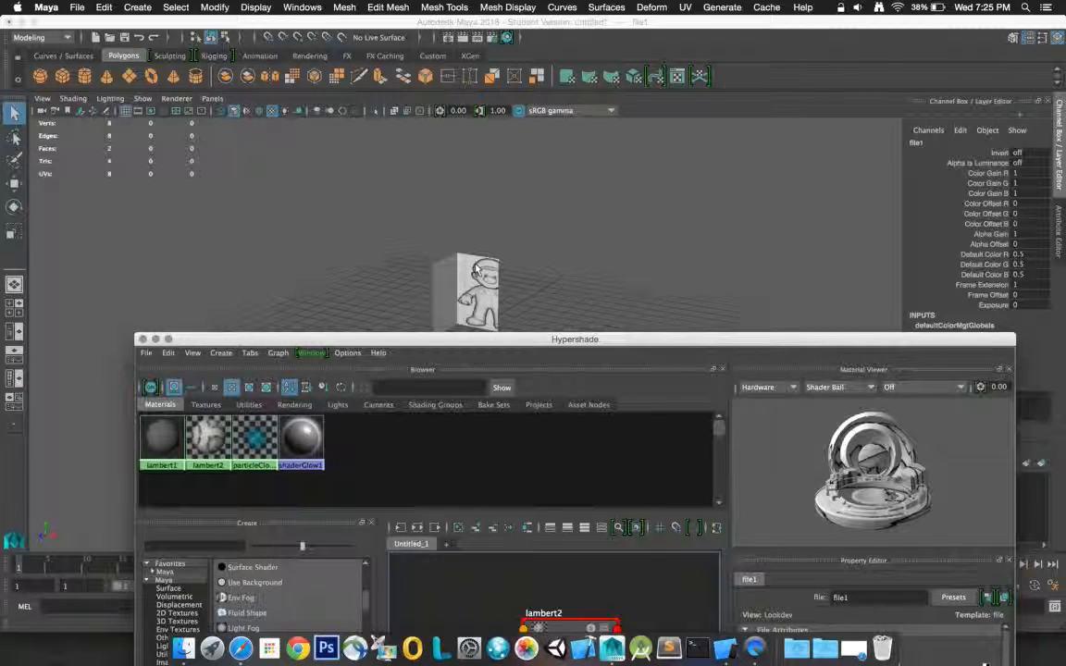
left_click(156, 339)
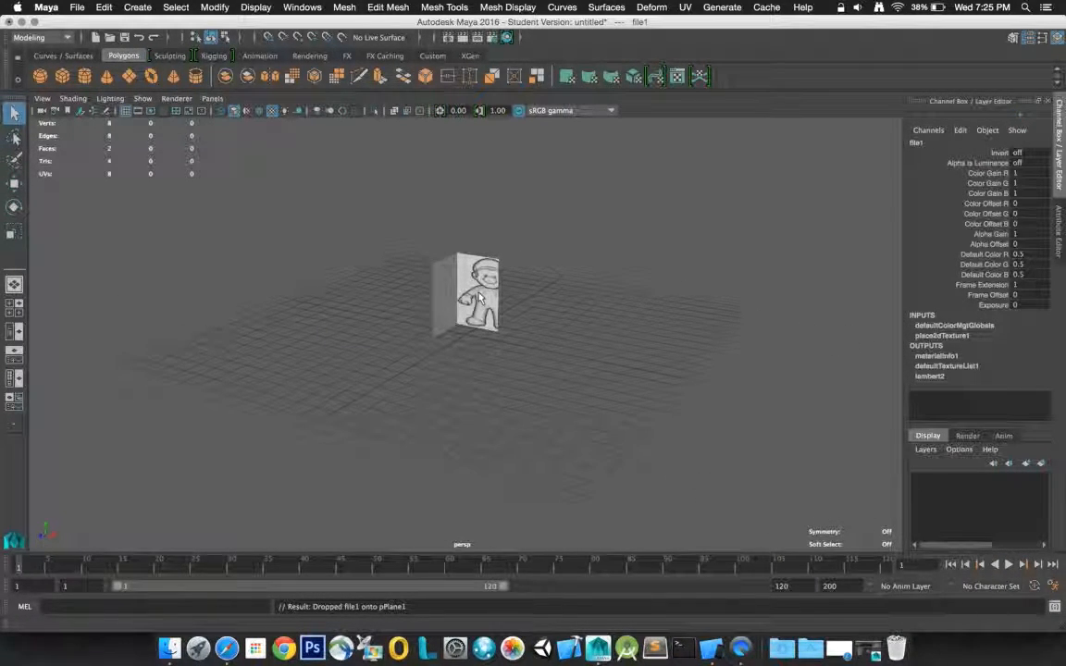
left_click(441, 270)
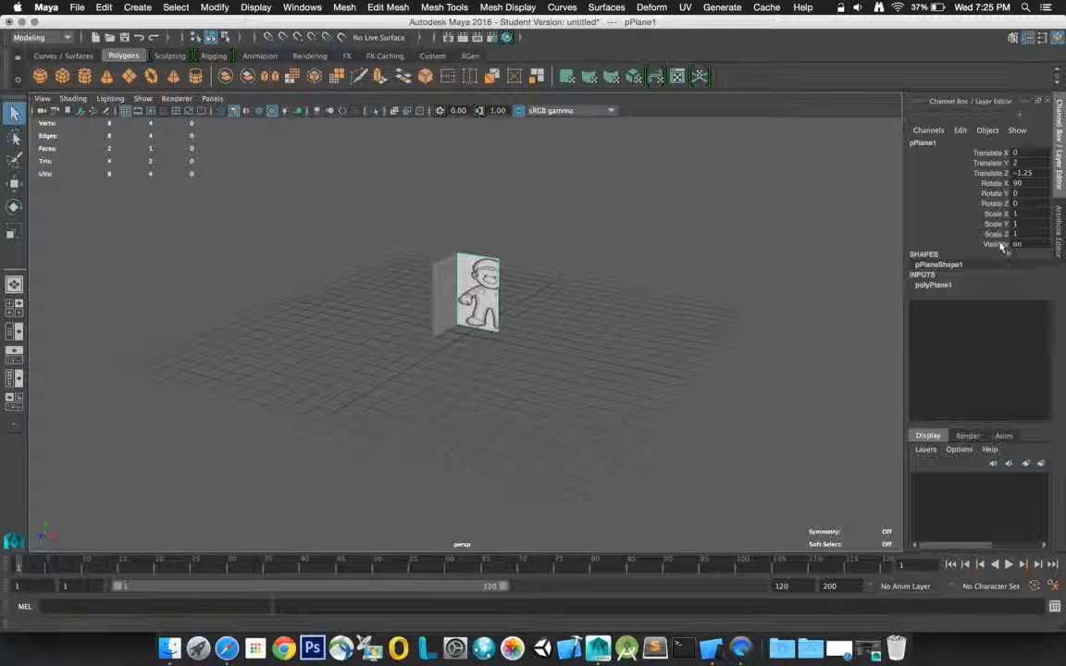
- Set the Create UVs option of the front-drawing plane to Normalization Off and check how the image fits the plane
left_click(1061, 233)
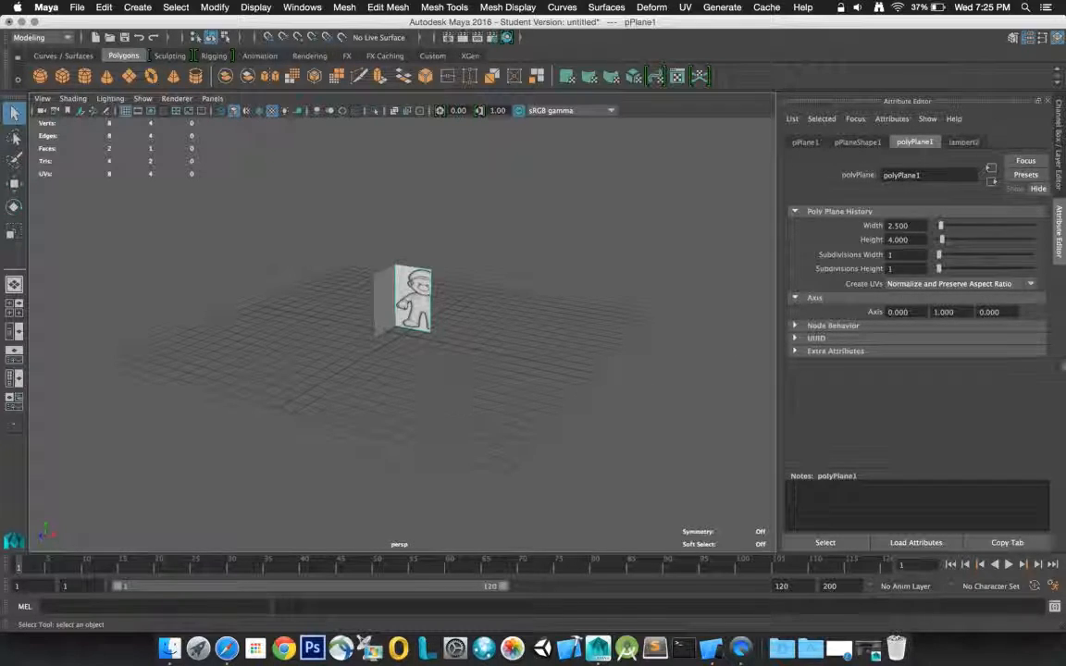
left_click(1032, 285)
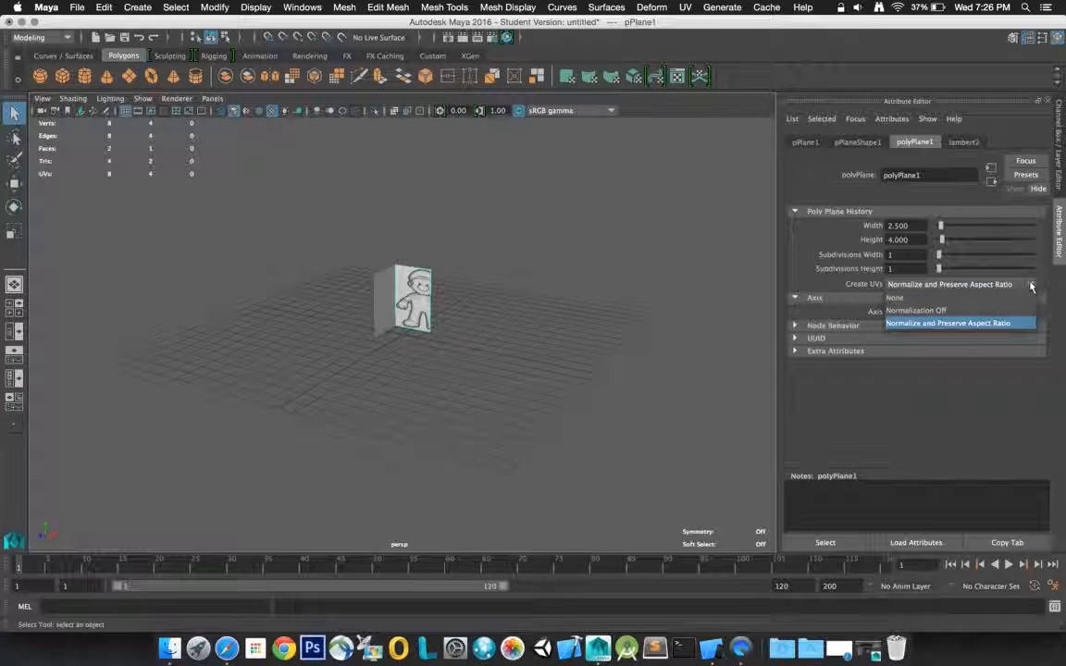
left_click(938, 312)
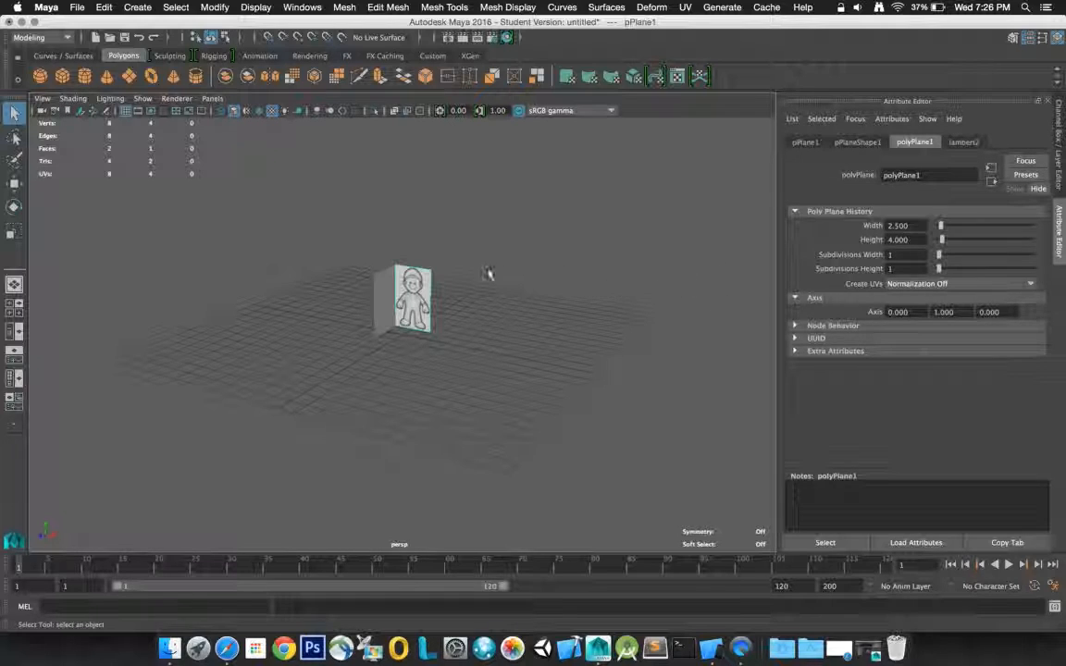
scroll(423, 310, "down", 3)
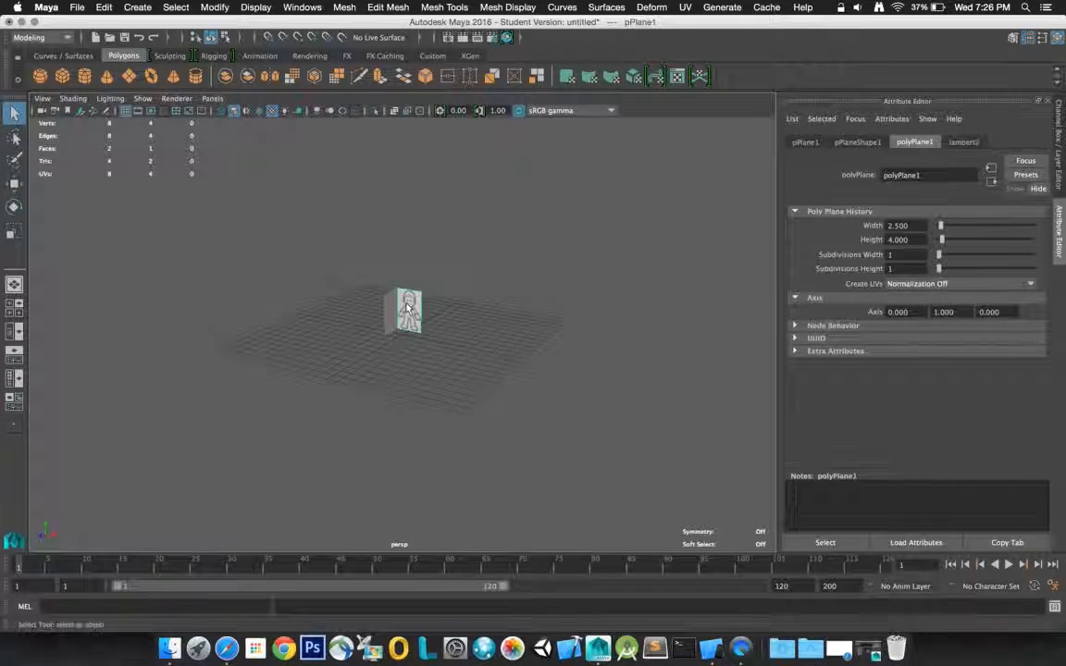
scroll(407, 308, "up", 8)
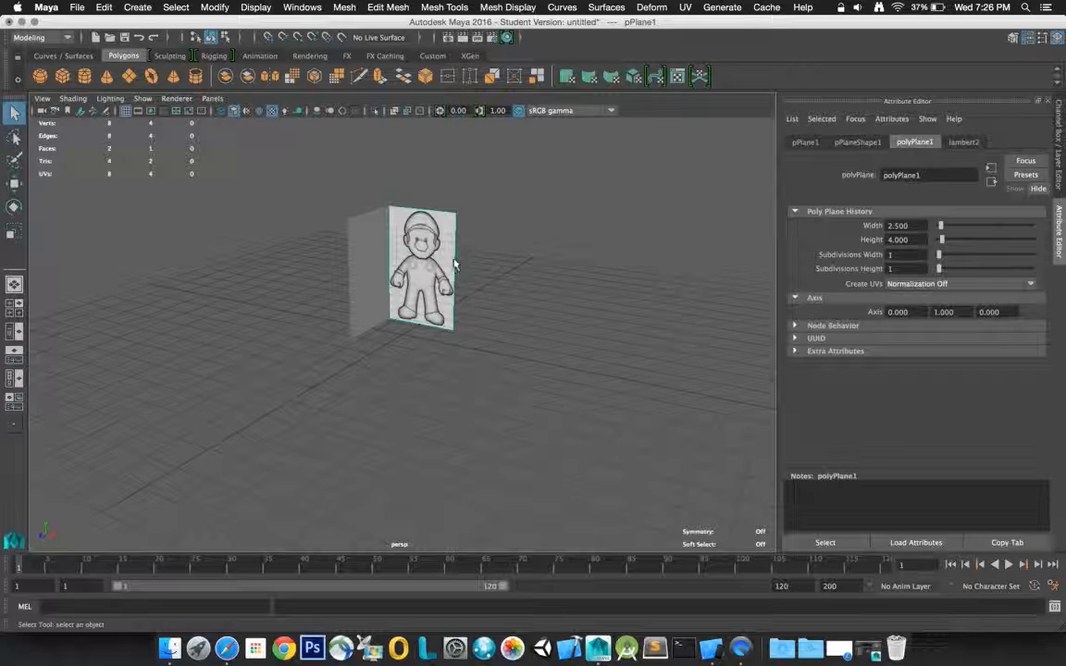
scroll(440, 262, "up", 5)
scroll(441, 262, "down", 5)
left_click(364, 256)
scroll(430, 255, "up", 5)
left_click(431, 254)
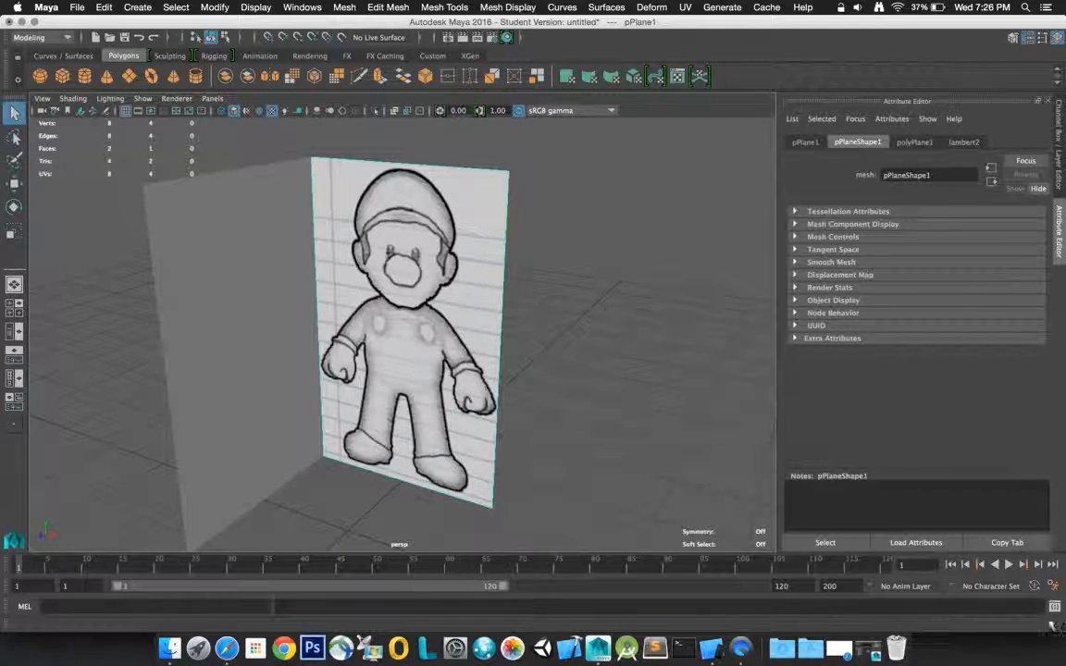
- Restore Hypershade over the viewport, create a second Lambert material, and move its node clear of lambert2
left_click(863, 654)
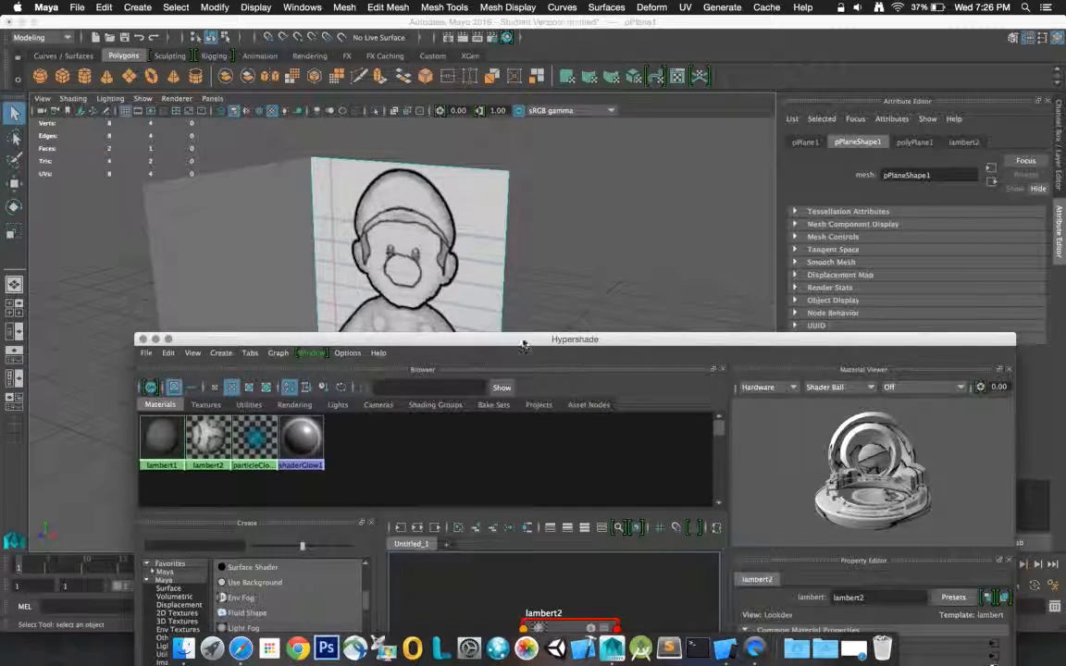
left_click_drag(523, 345, 514, 99)
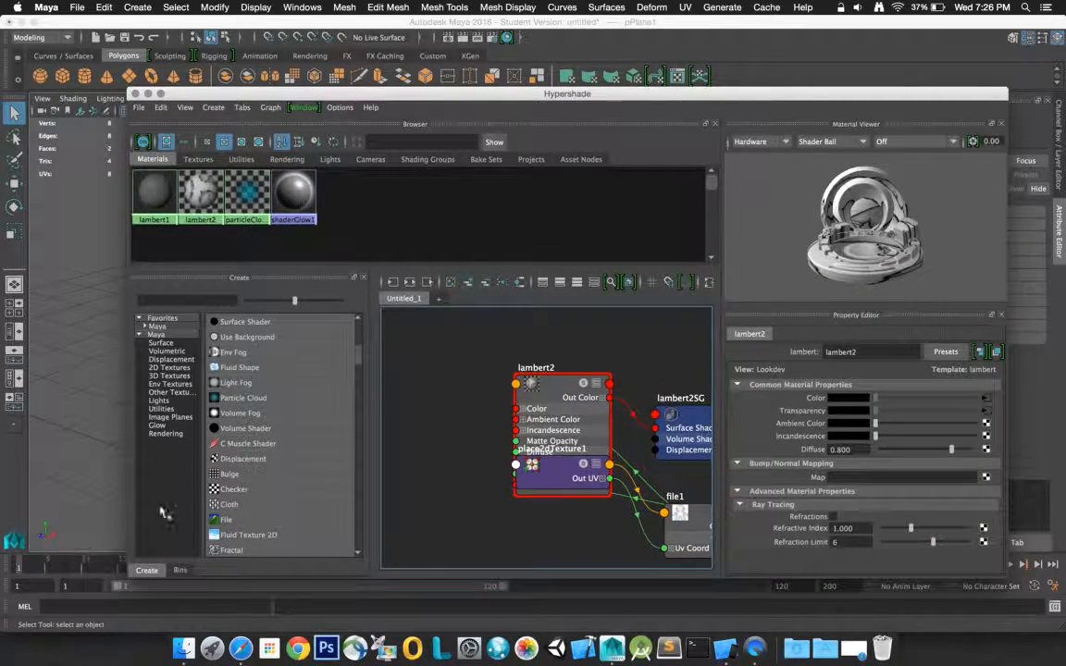
scroll(360, 356, "up", 5)
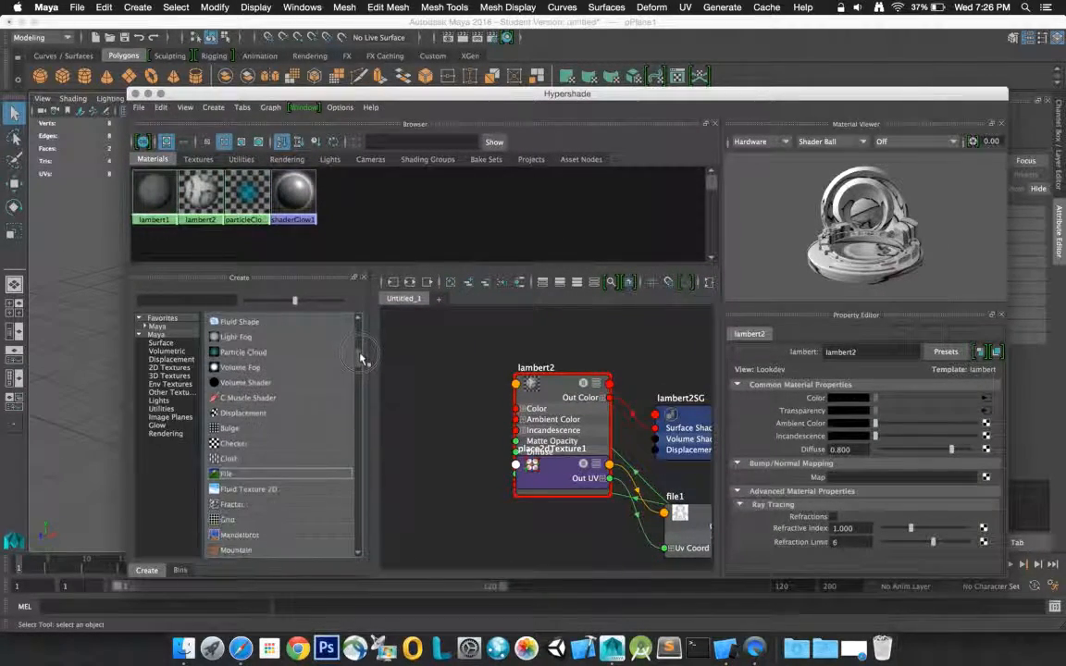
left_click(256, 370)
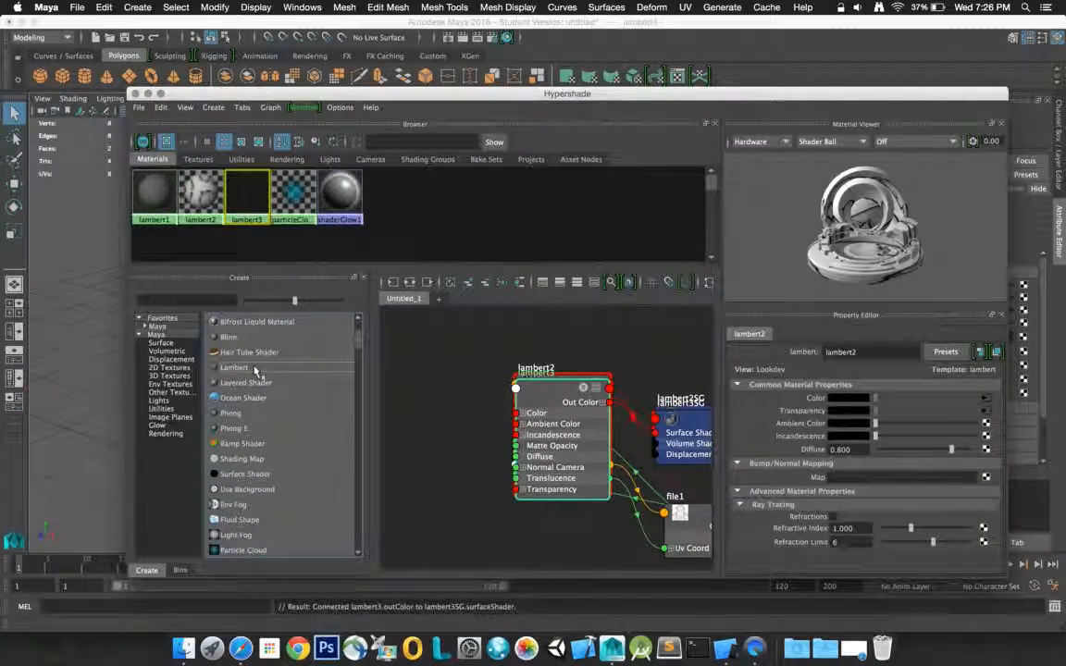
left_click_drag(550, 388, 427, 425)
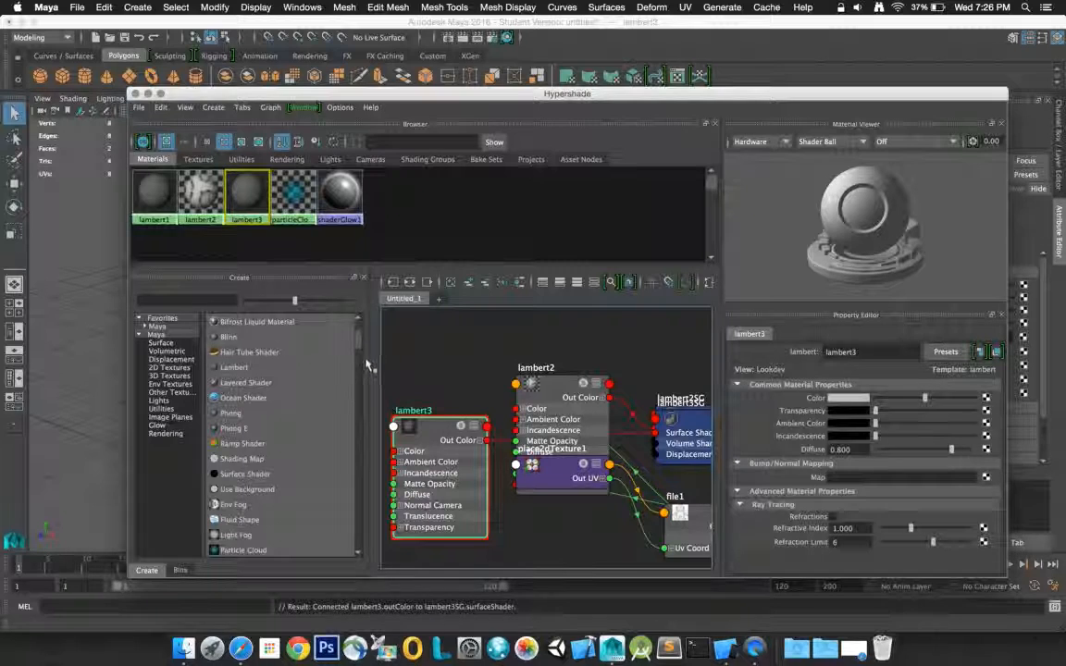
- Create a second File texture node and place it below the Lambert nodes in the graph
scroll(361, 352, "down", 5)
scroll(363, 368, "down", 2)
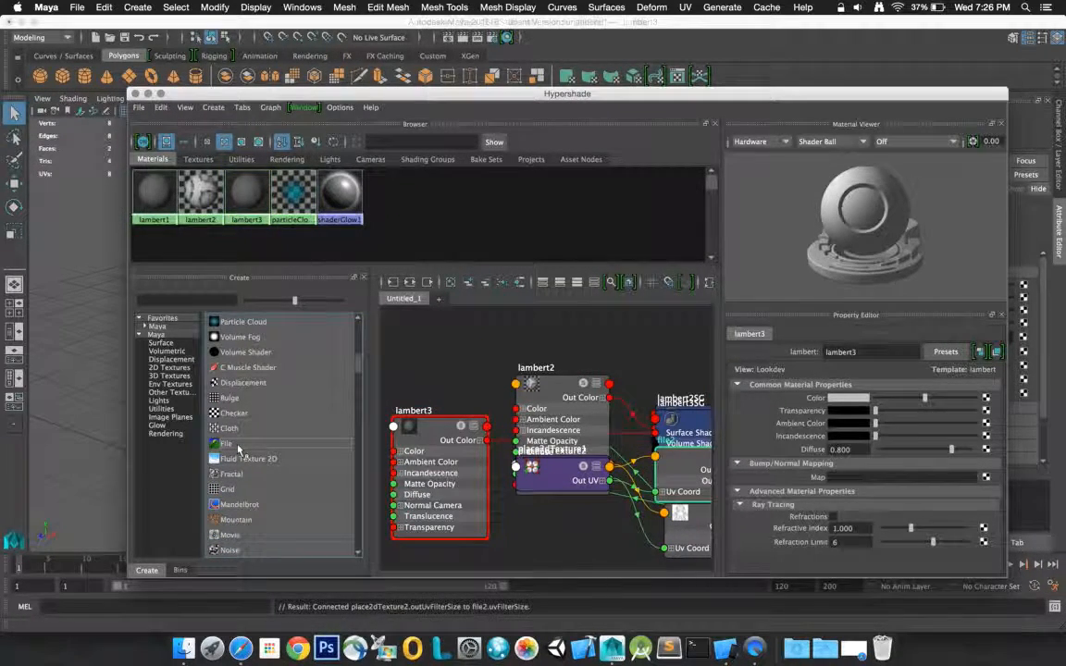
left_click_drag(232, 446, 537, 525)
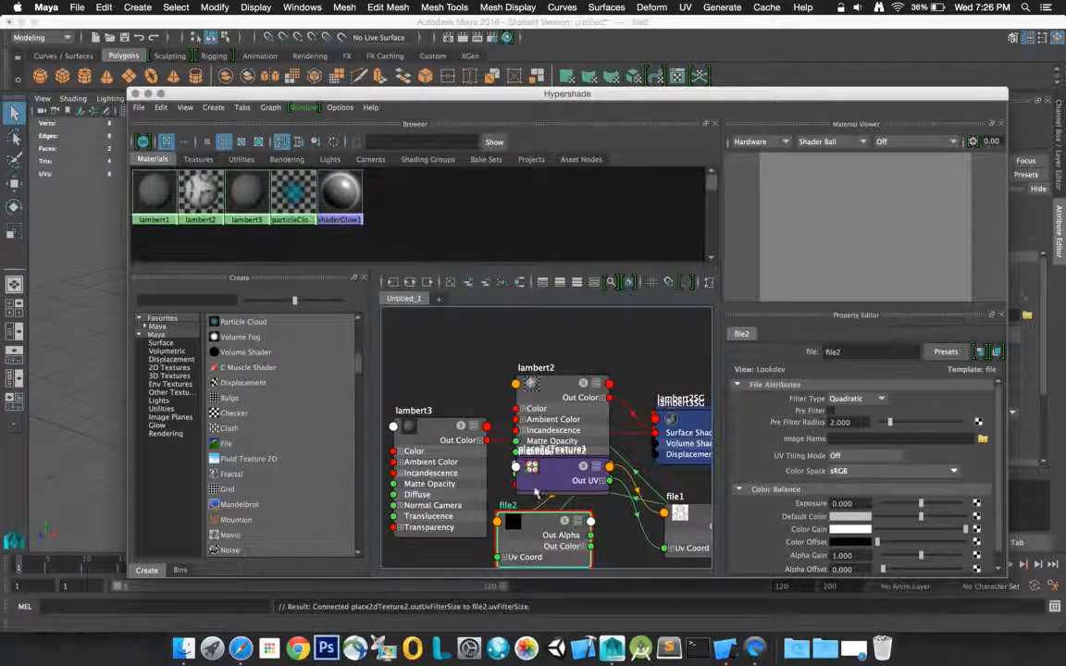
scroll(545, 521, "up", 3)
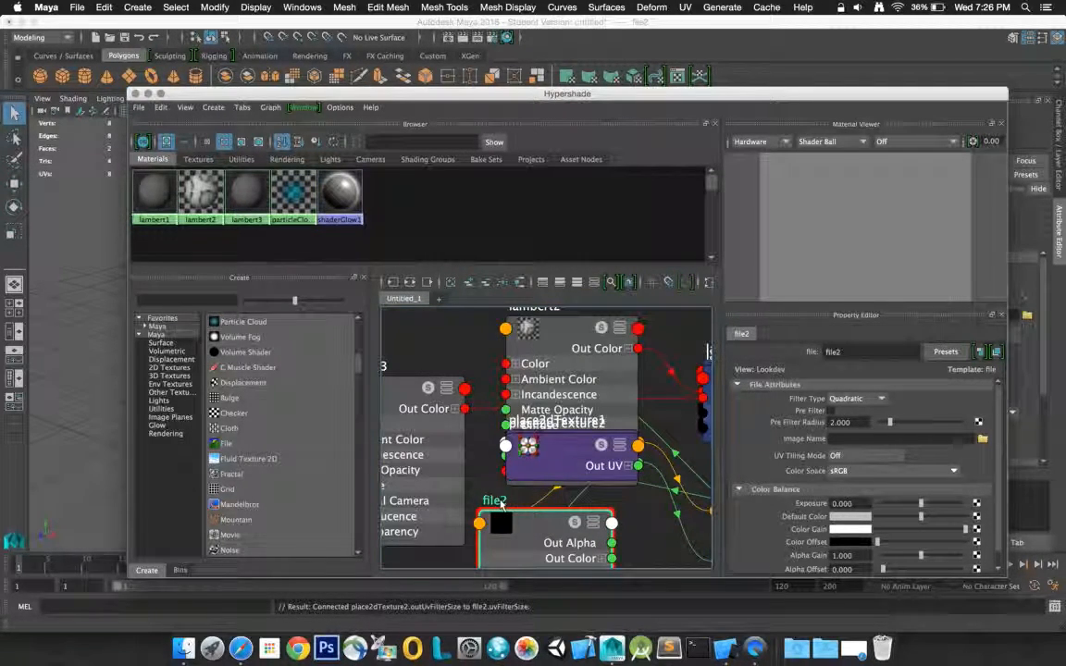
scroll(499, 506, "down", 4)
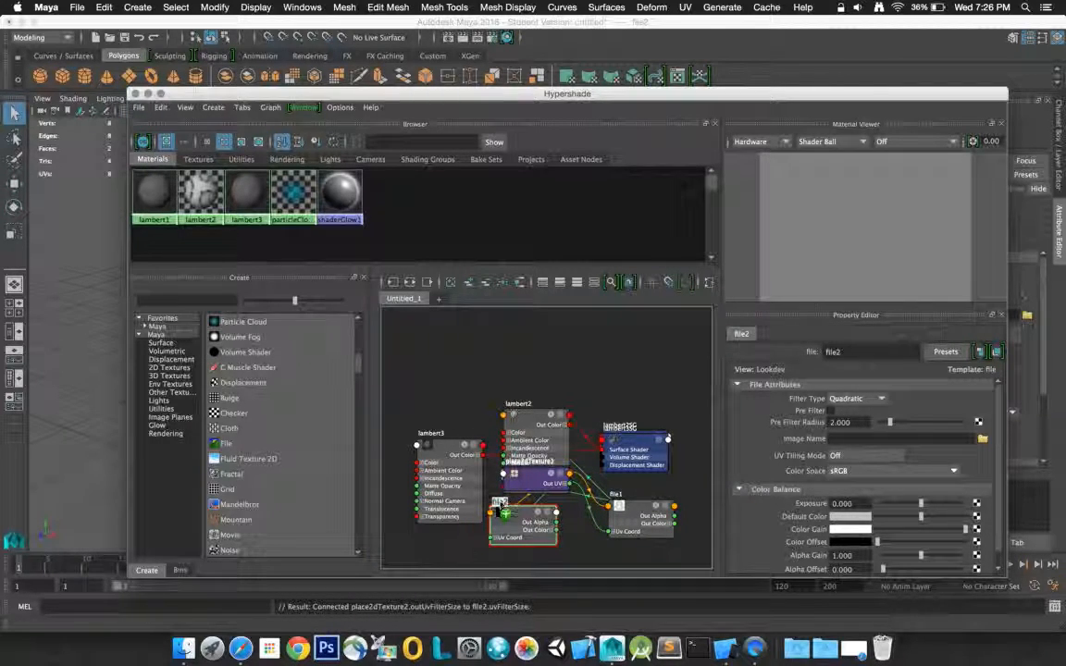
middle_click_drag(476, 473, 448, 448)
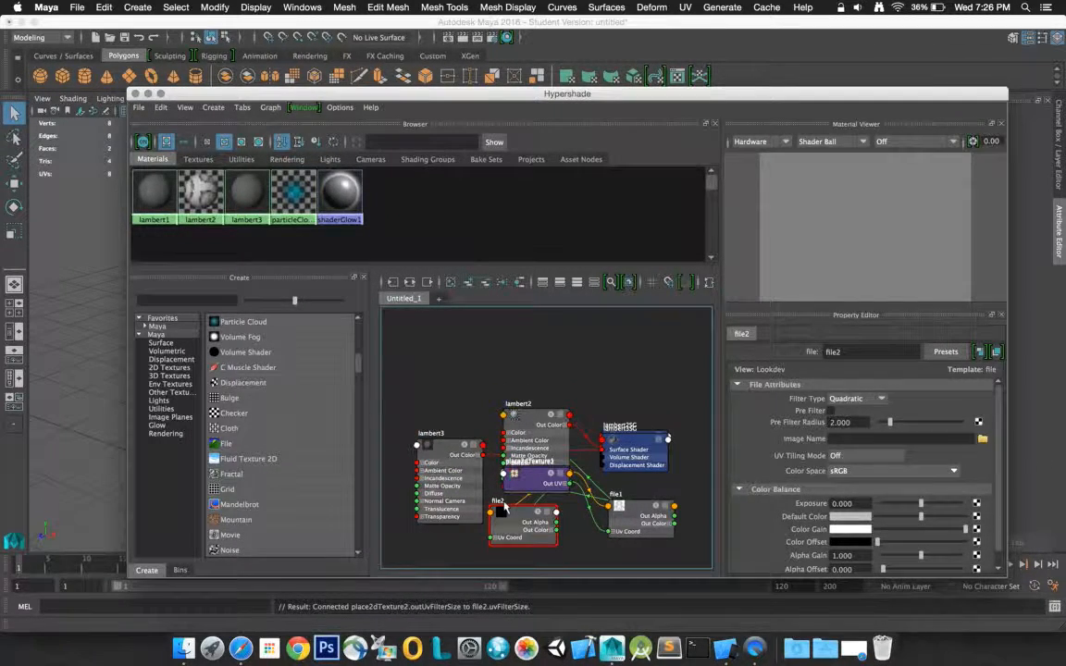
mouse_move(524, 530)
left_mouse_down()
mouse_move(556, 553)
mouse_move(554, 536)
mouse_move(518, 541)
left_mouse_up()
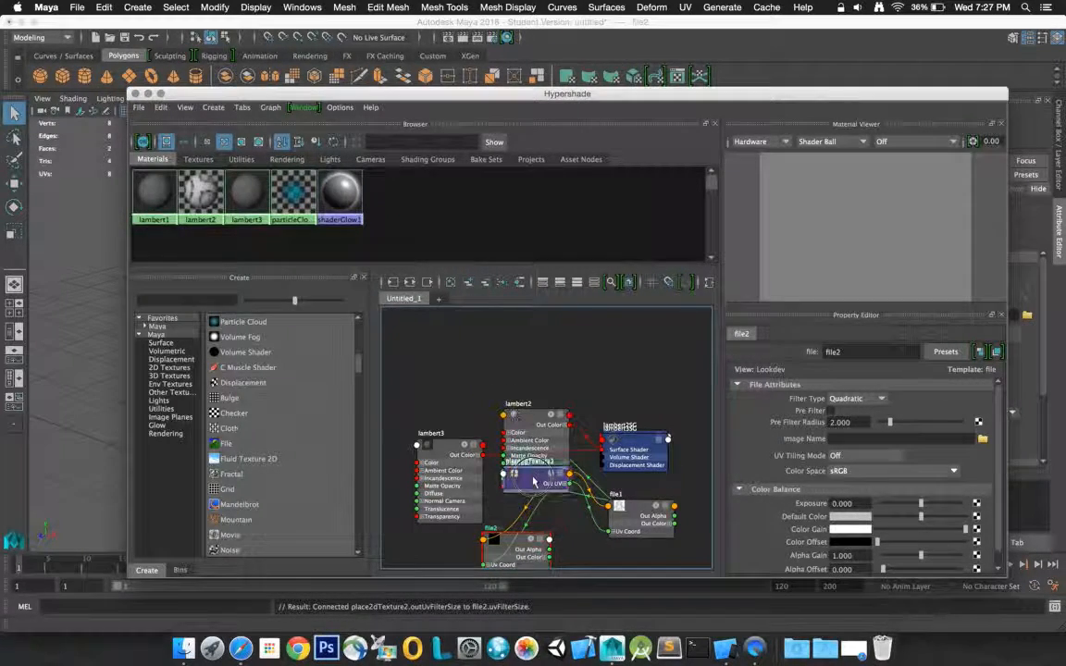
- Pull apart the overlapping 2D placement nodes and the overlapping lambert2SG and lambert3SG shading group nodes
left_click_drag(490, 509, 449, 521)
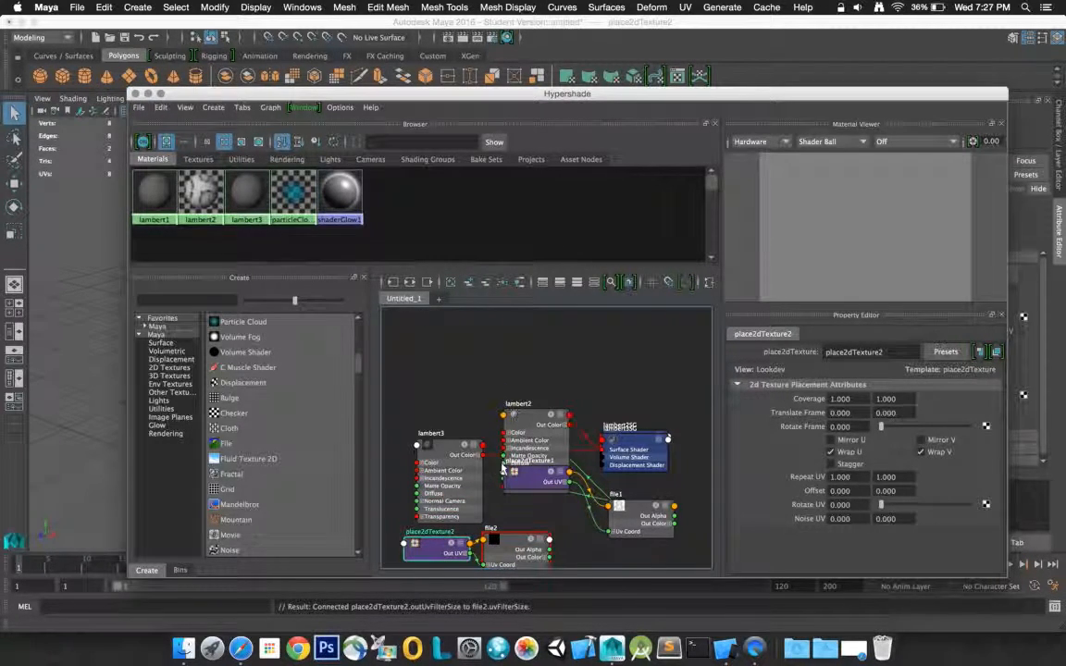
left_click_drag(534, 477, 641, 379)
left_click_drag(612, 461, 593, 547)
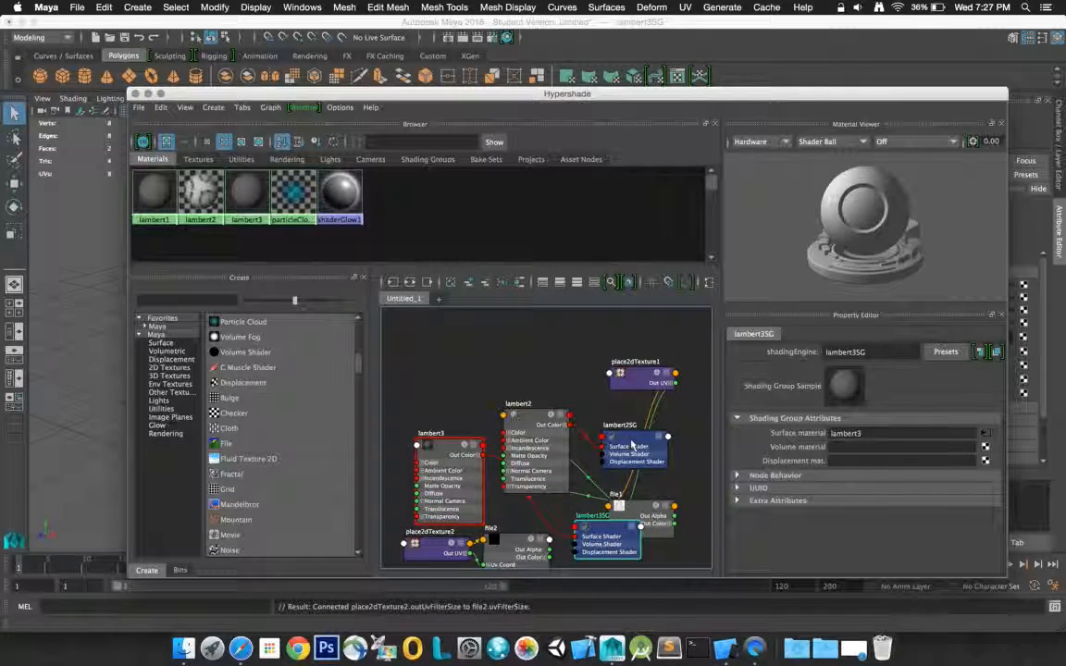
left_click_drag(644, 424, 646, 419)
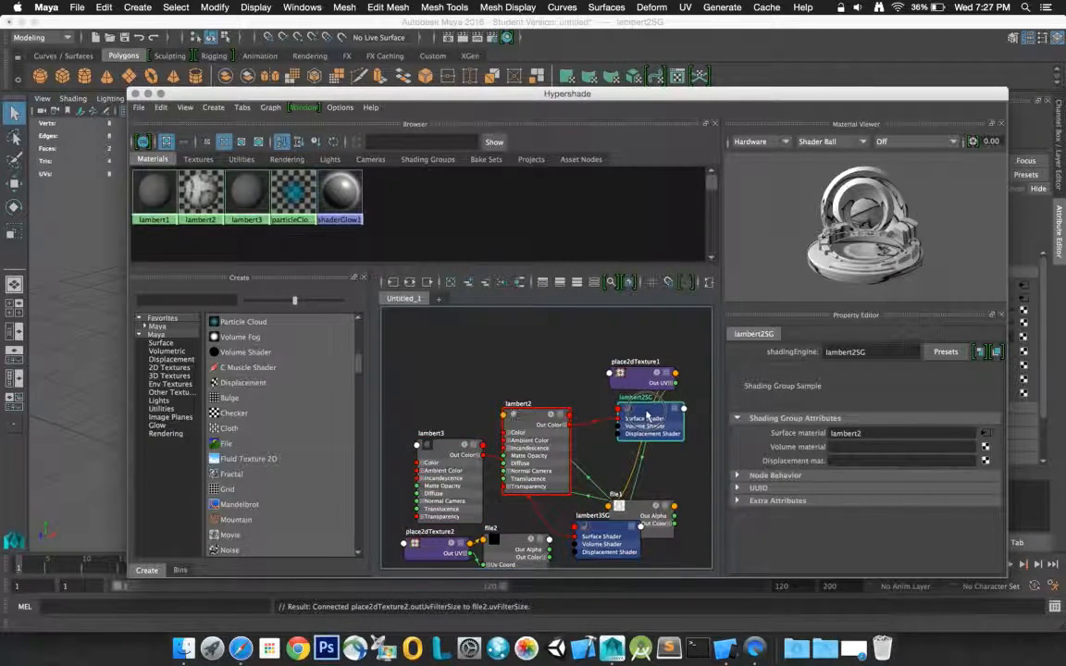
- Gather lambert3, lambert3SG, place2dTexture2 and file2 together as one separate group in the graph
left_click_drag(448, 447, 429, 370)
left_click_drag(614, 531, 527, 333)
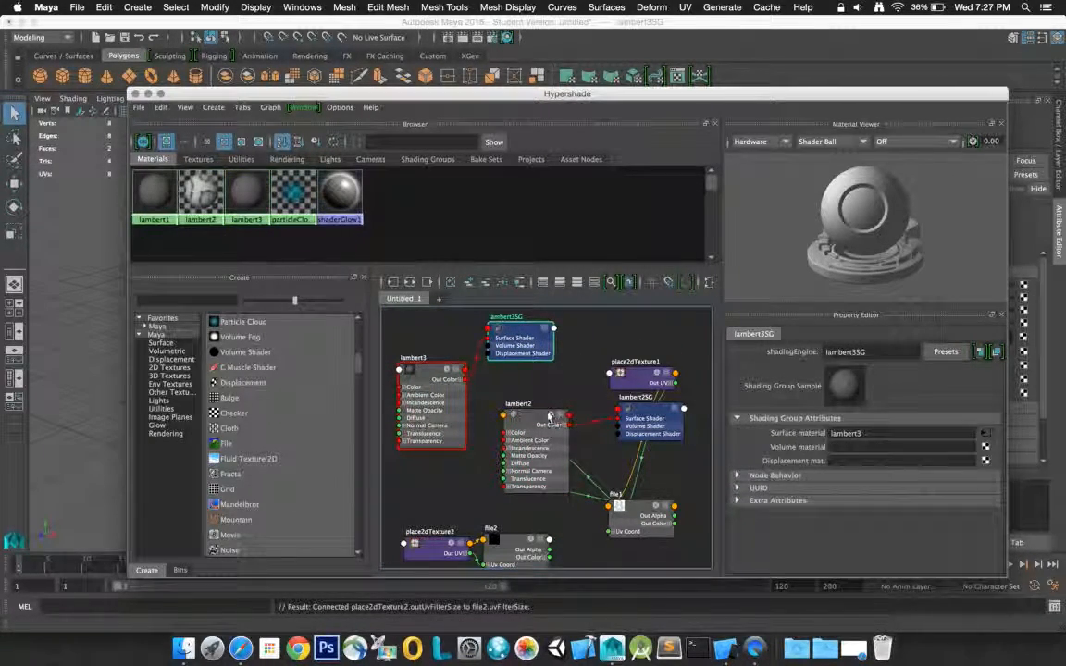
left_click_drag(435, 542, 422, 471)
left_click_drag(539, 556, 528, 529)
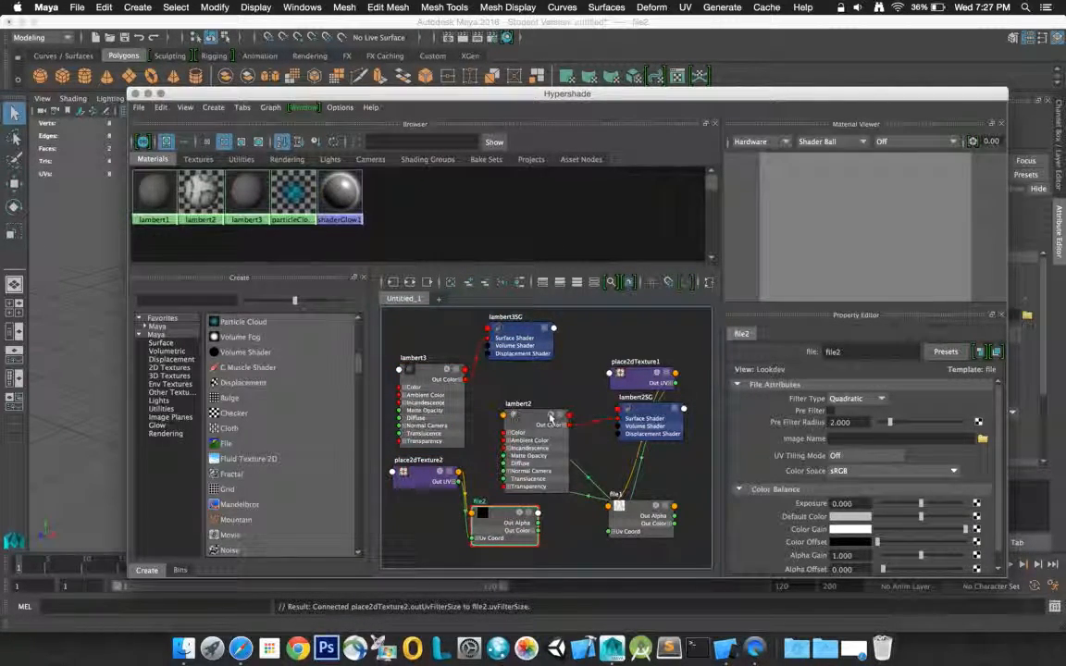
- Arrange lambert2, lambert2SG, place2dTexture1 and file1 as a second group beside the lambert3 nodes
left_click_drag(550, 419, 655, 405)
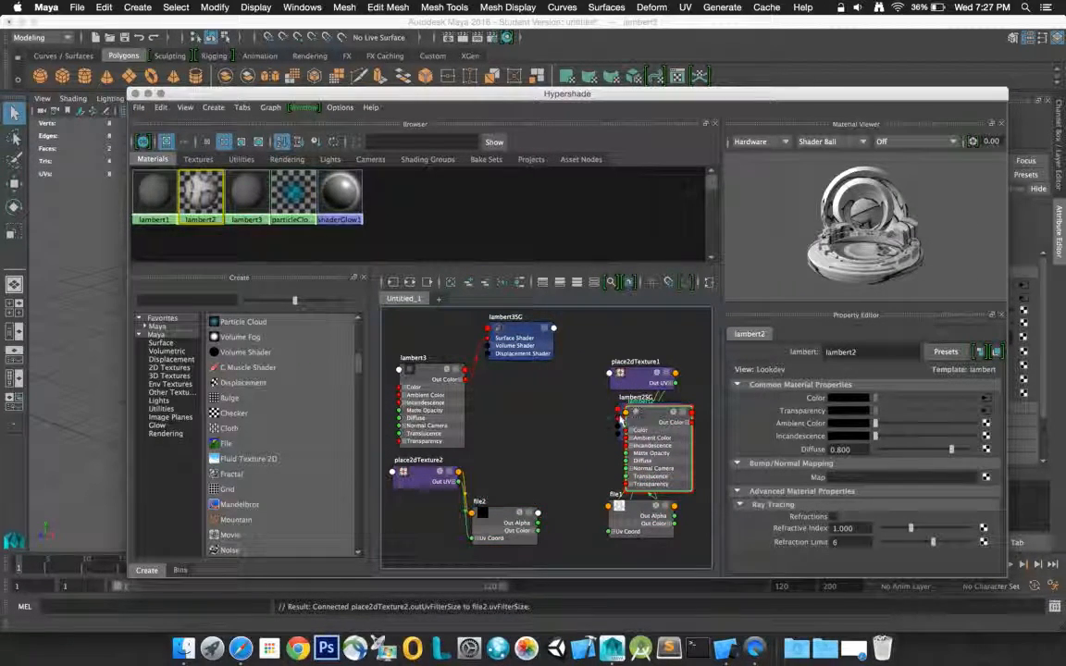
left_click_drag(623, 431, 571, 447)
left_click_drag(628, 394, 542, 478)
left_click_drag(638, 407, 598, 331)
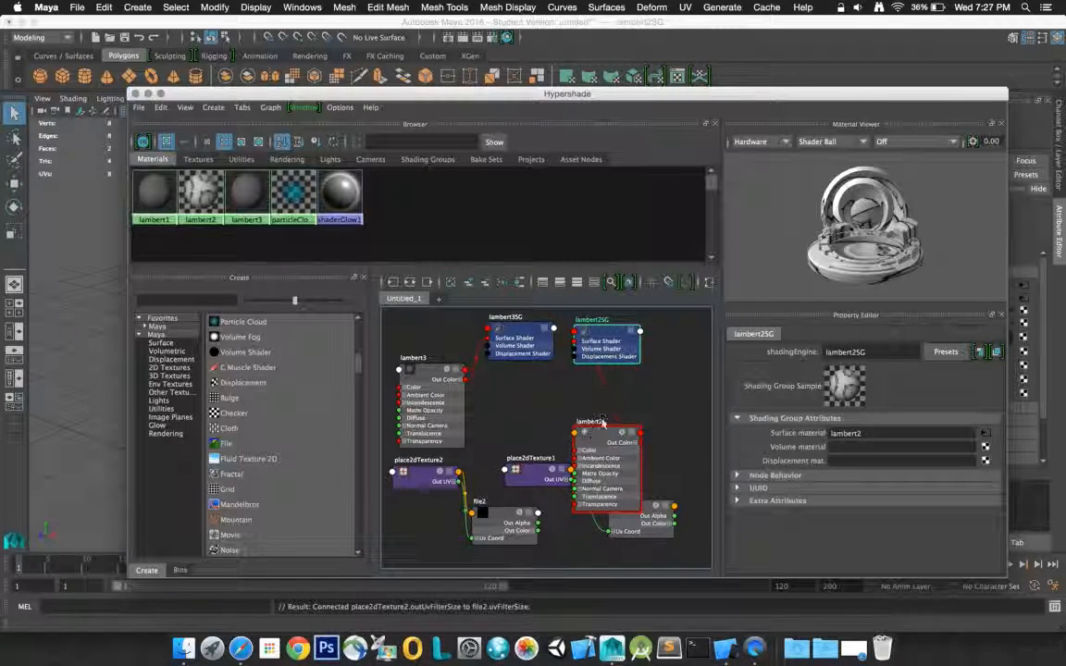
left_click_drag(587, 433, 650, 381)
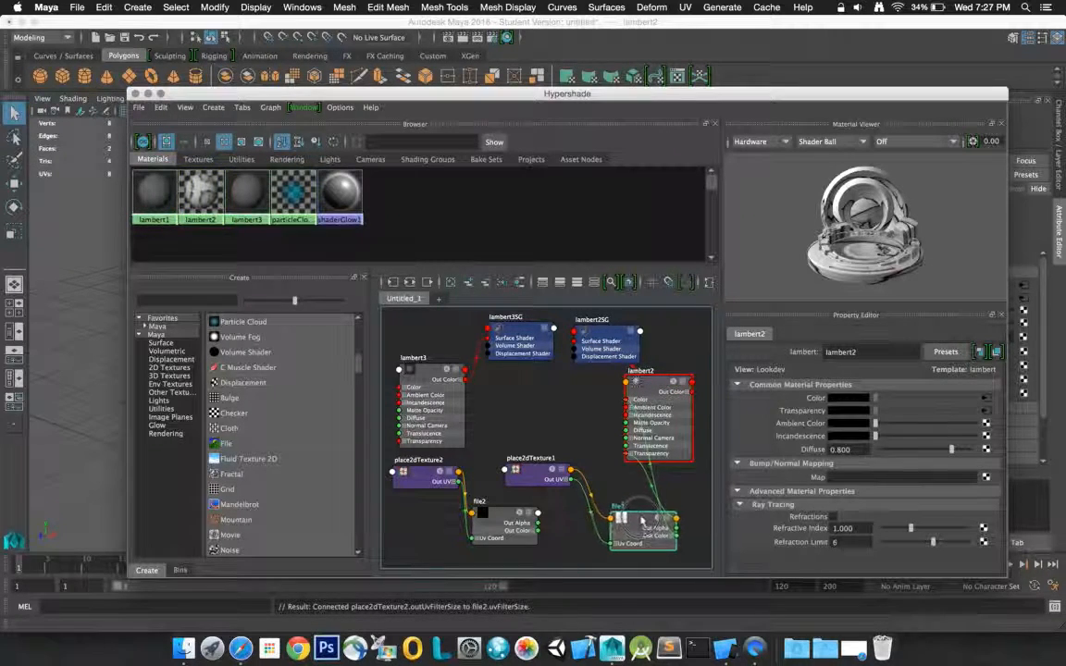
left_click_drag(643, 519, 649, 516)
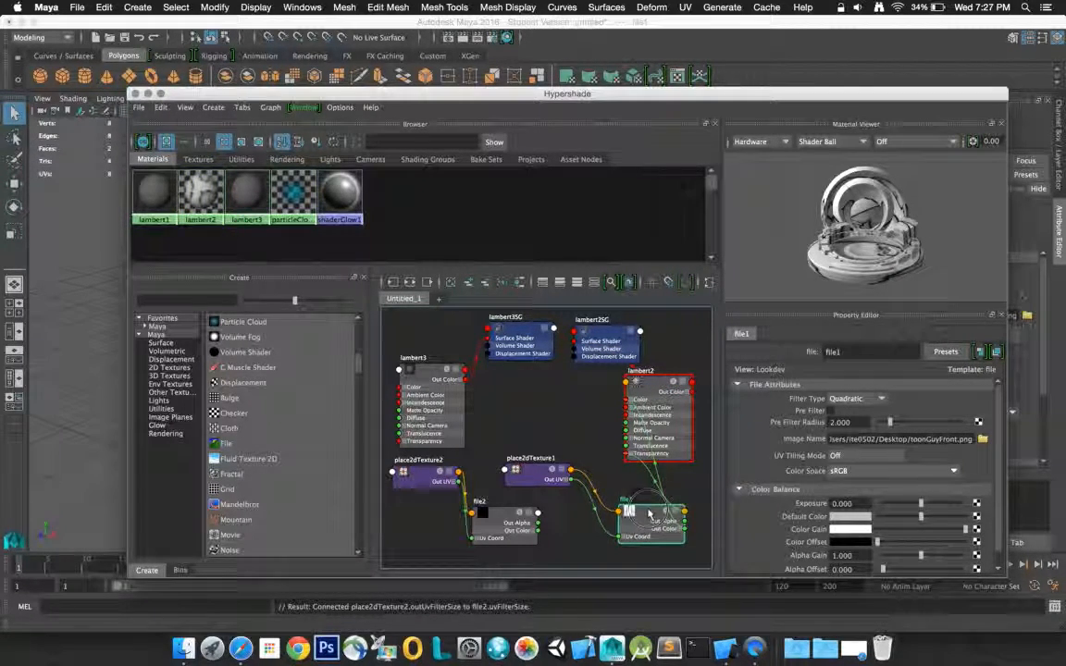
left_click_drag(536, 470, 573, 472)
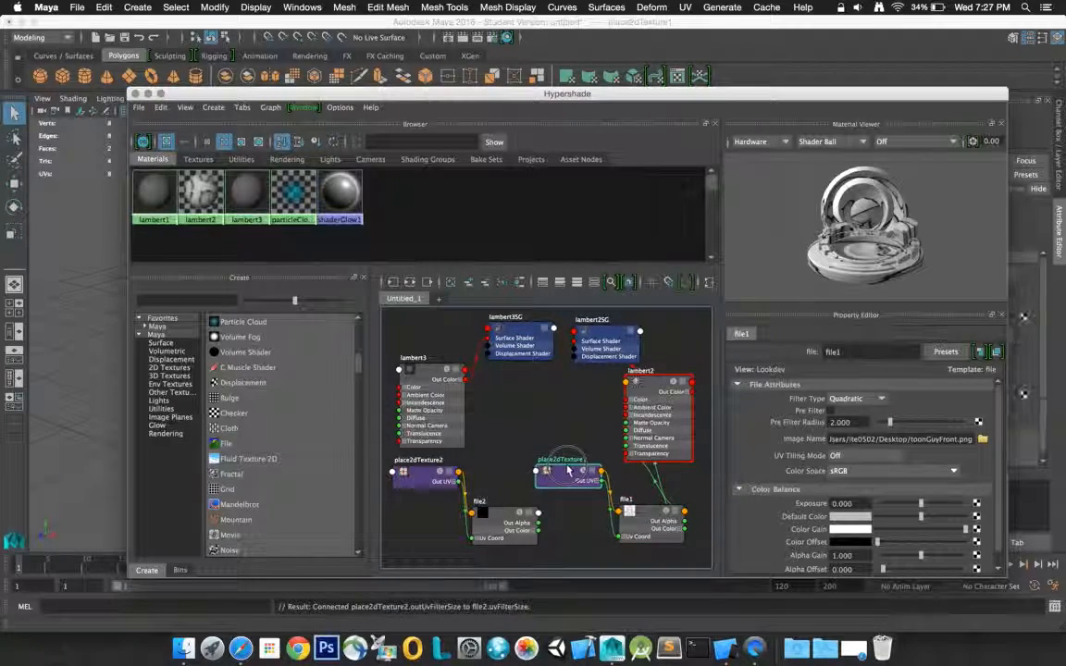
- Shift the place2dTexture2 node slightly closer to file2 beneath lambert3
left_click(418, 396)
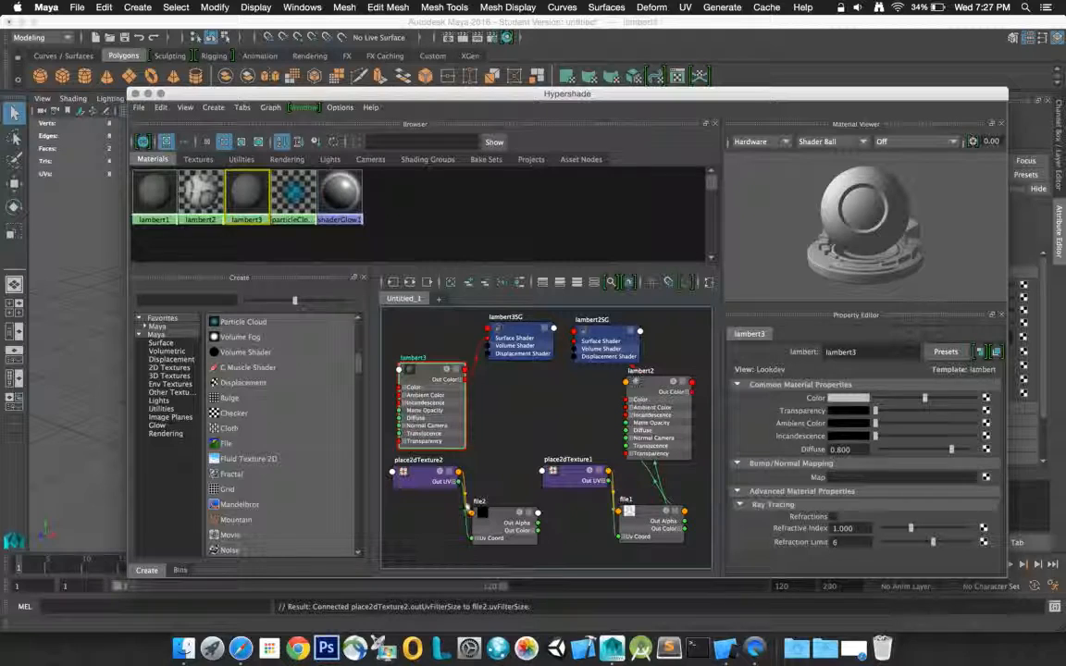
left_click(393, 472)
left_click(525, 407)
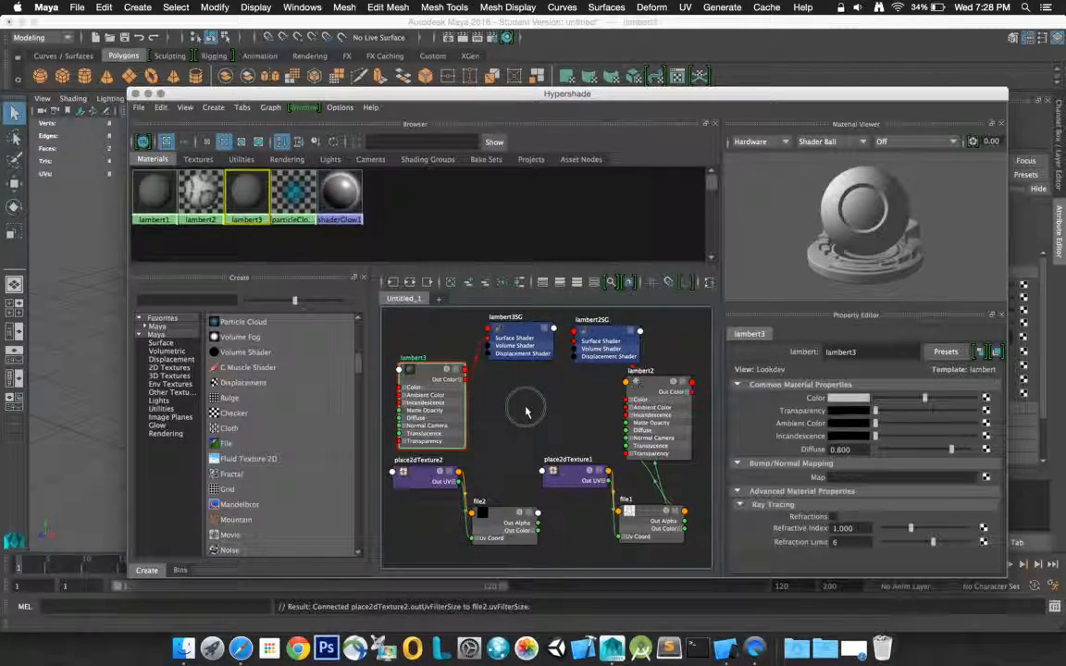
left_click(427, 479)
mouse_move(427, 478)
left_mouse_down()
mouse_move(451, 450)
mouse_move(444, 412)
mouse_move(442, 481)
left_mouse_up()
- Load toonGuySide.png from the Desktop as the image of the file2 texture node
right_click(491, 515)
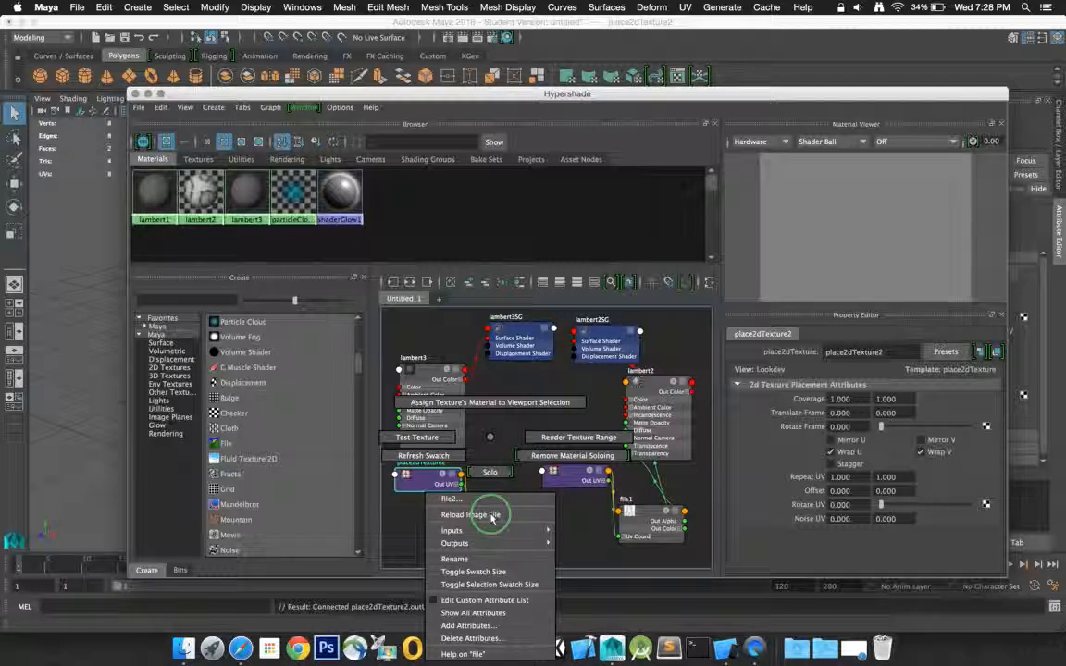
left_click(491, 517)
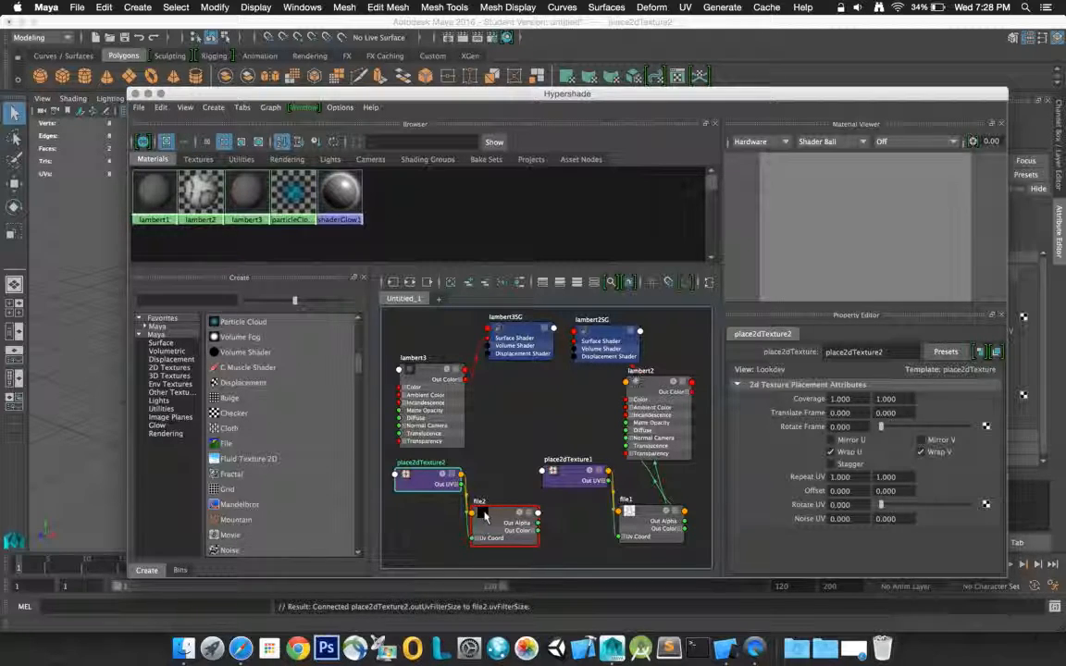
left_click(496, 517)
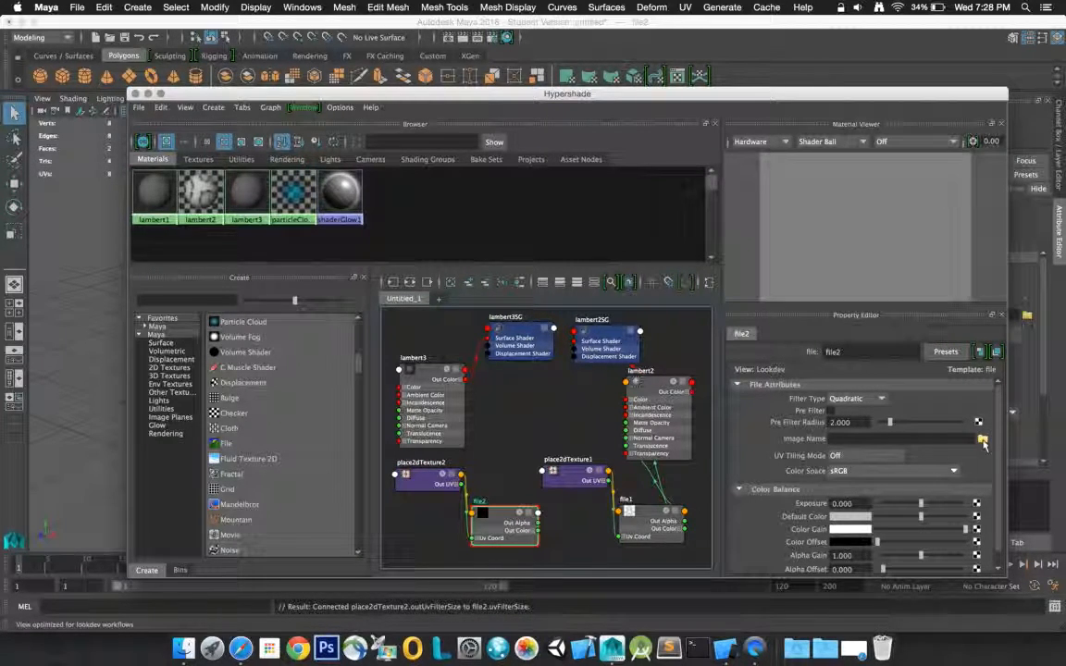
left_click(983, 441)
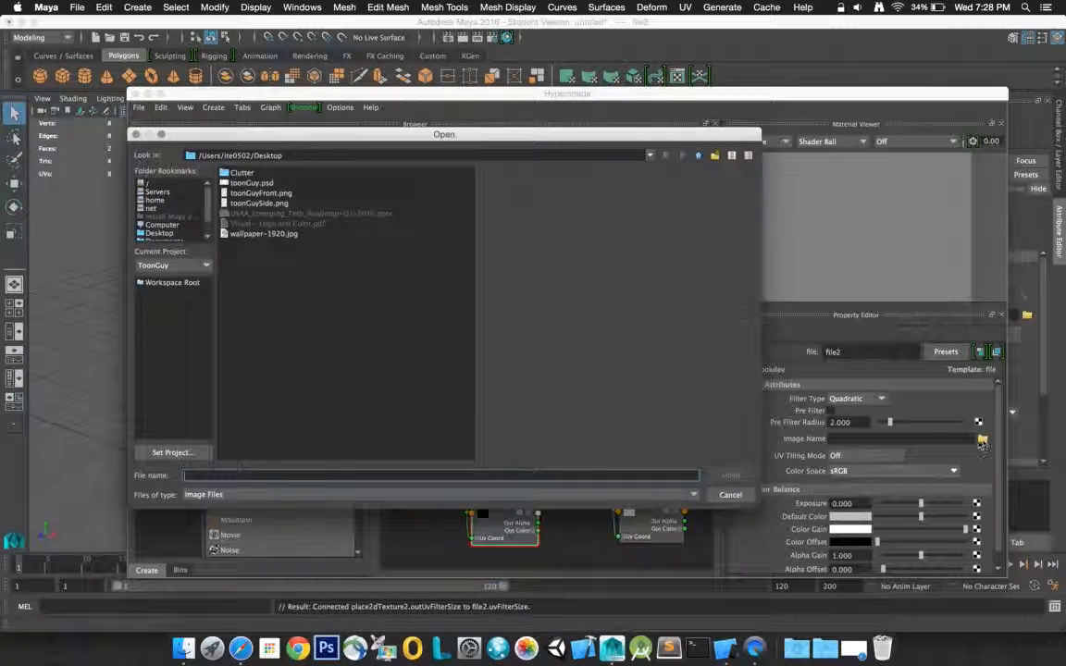
left_click(260, 204)
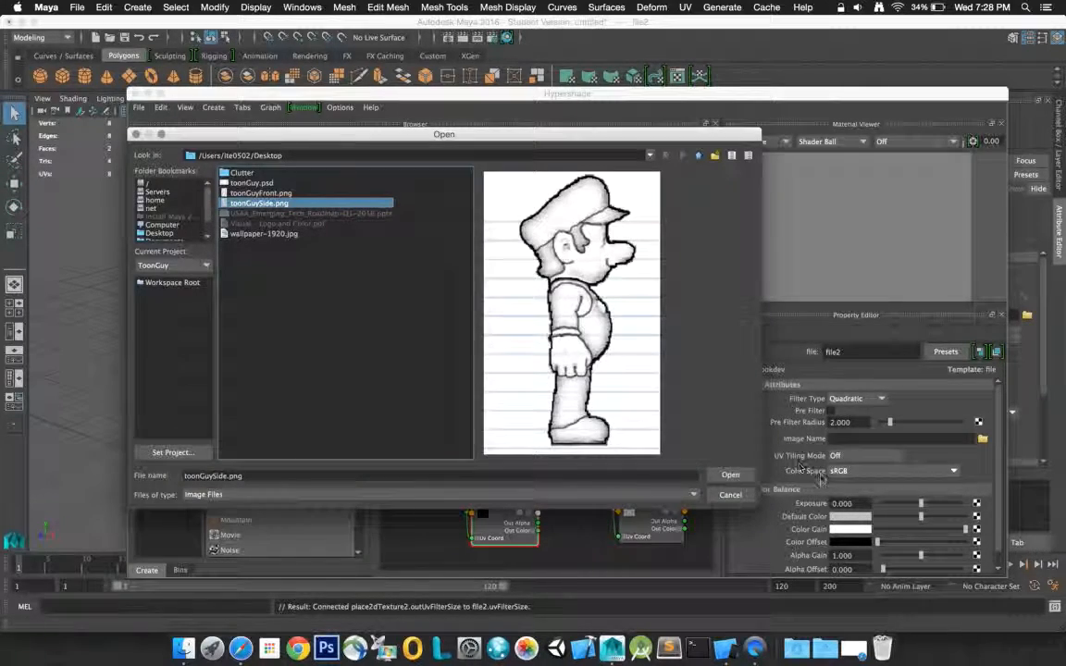
left_click(731, 476)
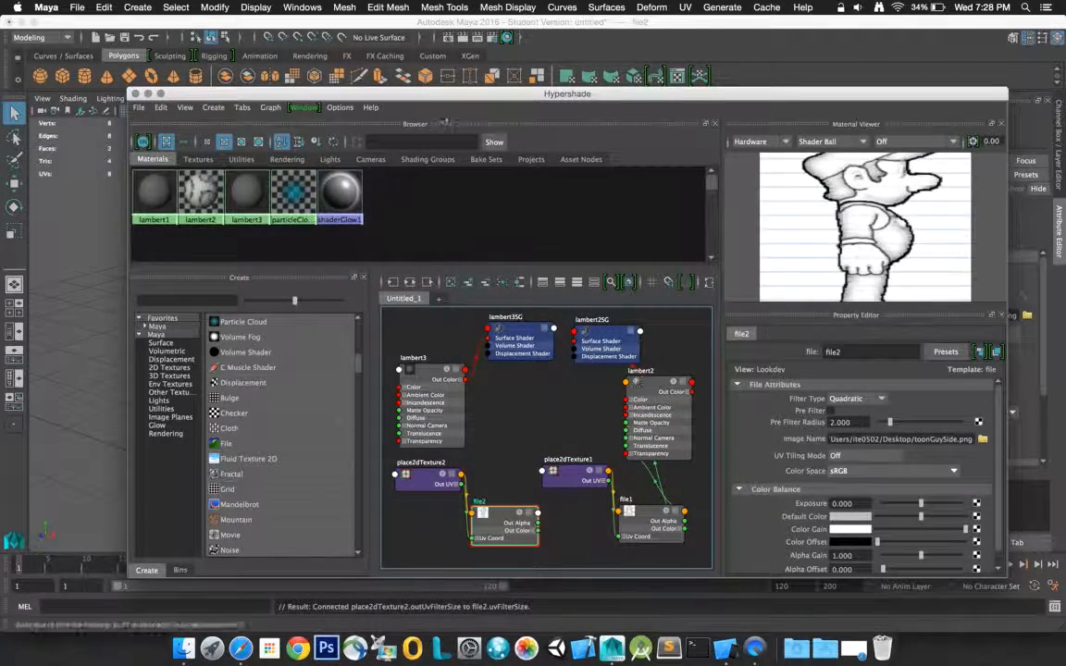
- Assign the lambert3 material to the side reference plane pPlane2 and apply the file2 texture to it
left_click_drag(442, 97, 787, 111)
middle_click_drag(778, 387, 206, 290)
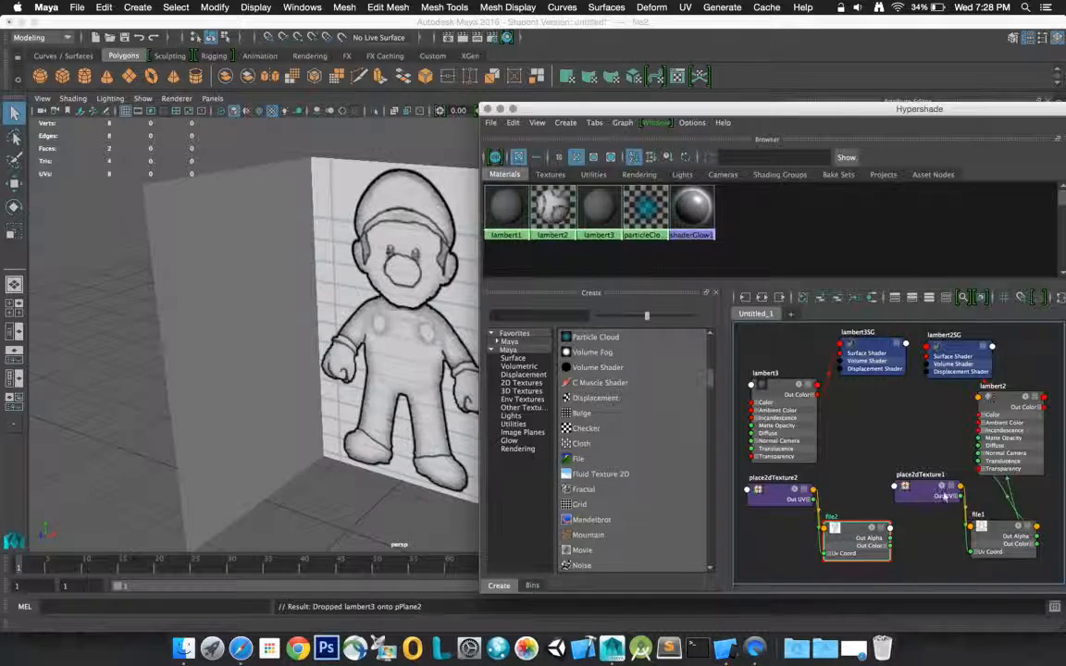
middle_click_drag(836, 512, 417, 320)
middle_click_drag(271, 311, 294, 315)
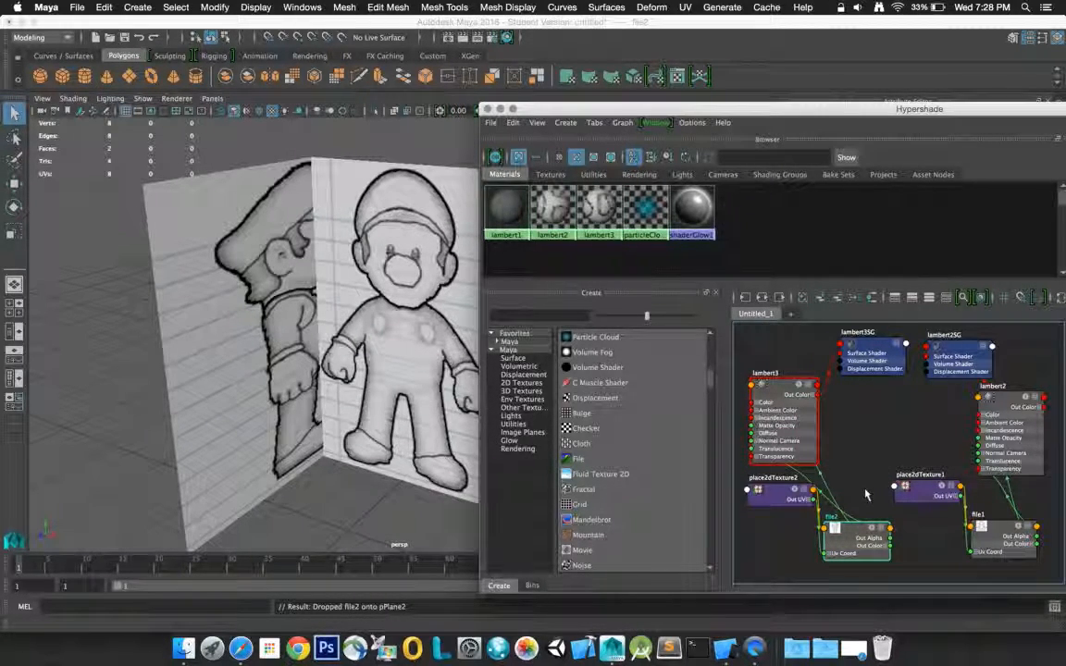
- Shift the place2dTexture2 node slightly down beside file2 and close the Hypershade
left_click_drag(780, 493, 781, 507)
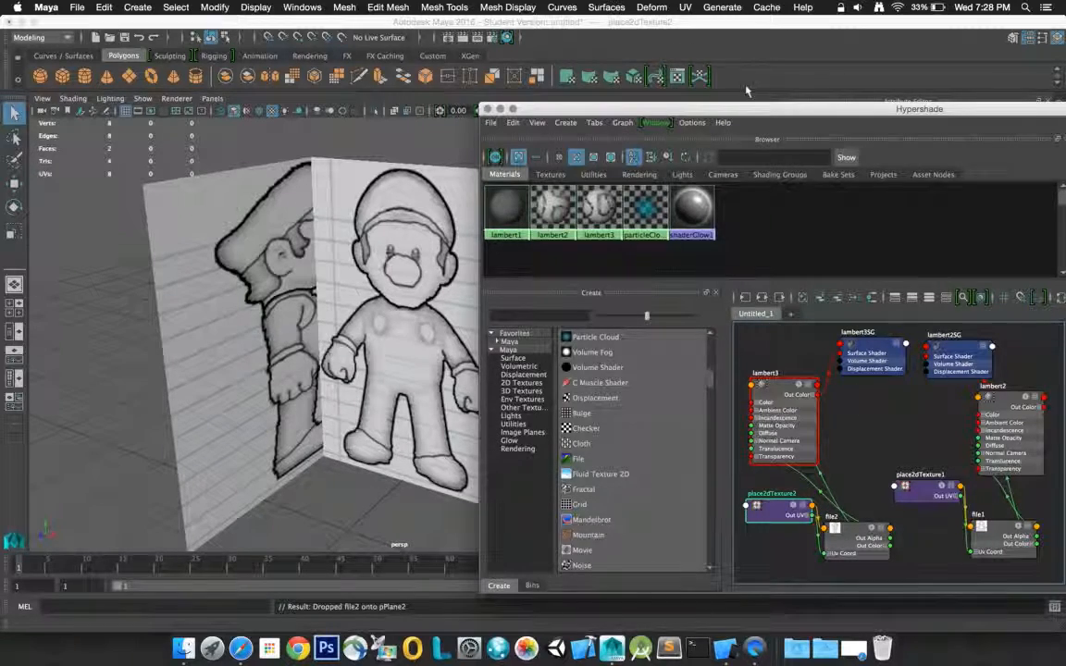
left_click_drag(858, 110, 544, 98)
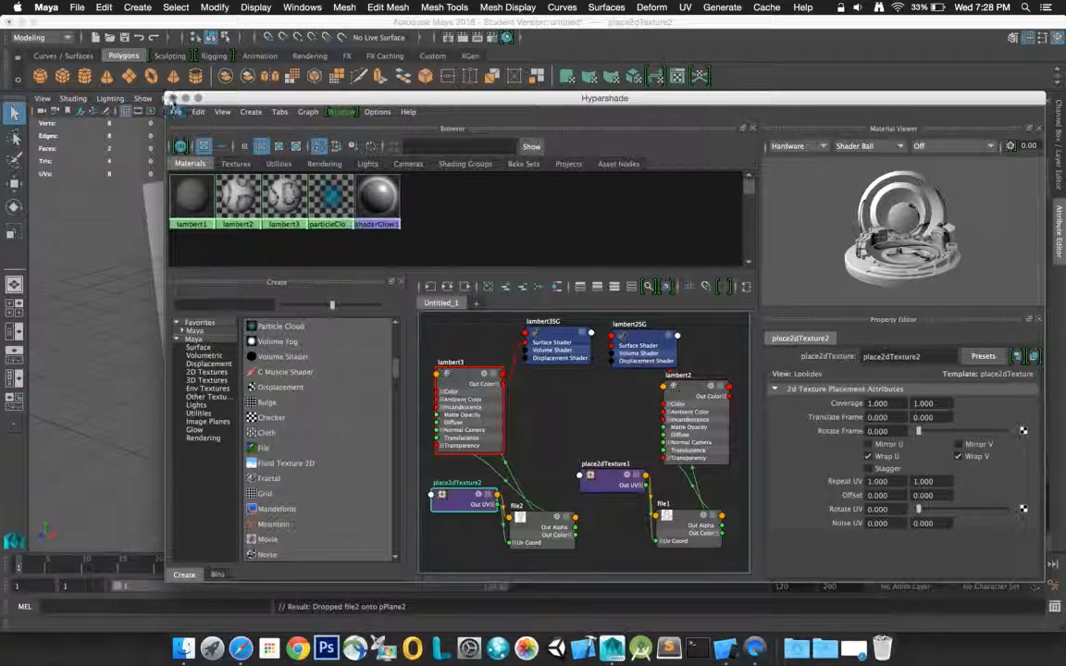
left_click(170, 98)
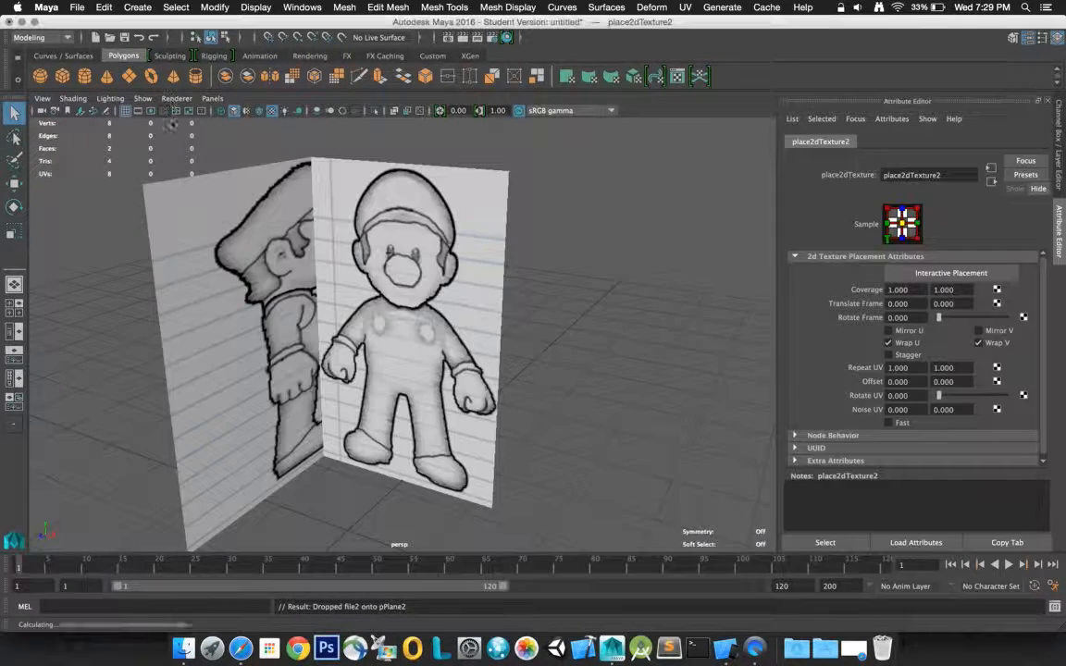
- Examine the material attributes and transform channels of the side plane pPlane2 and the front plane pPlane1
left_click(239, 242)
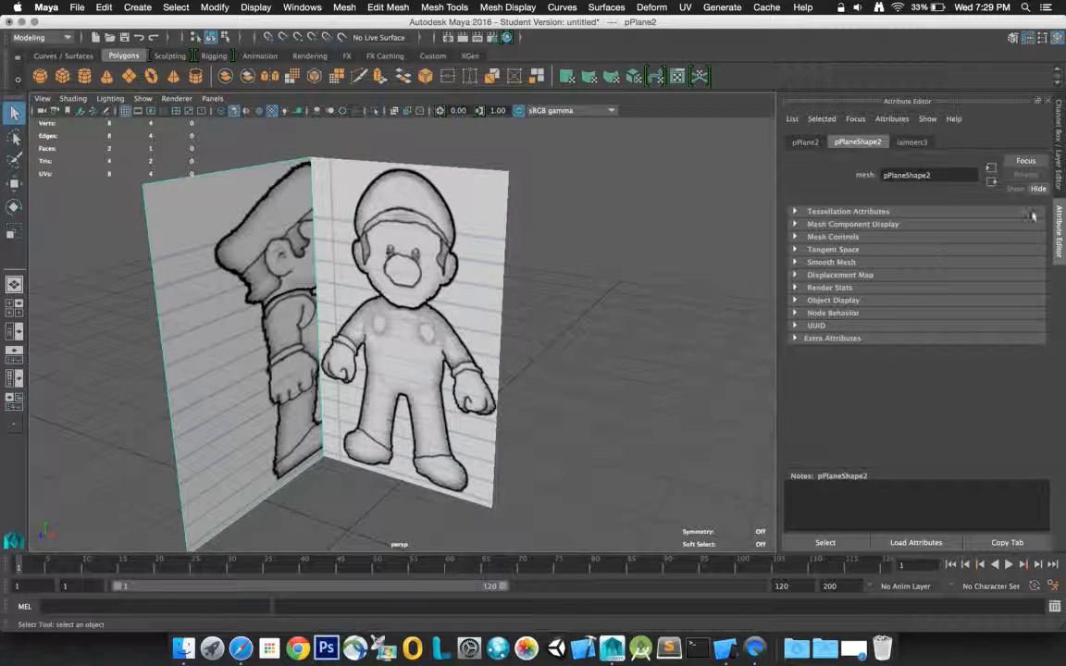
left_click(929, 143)
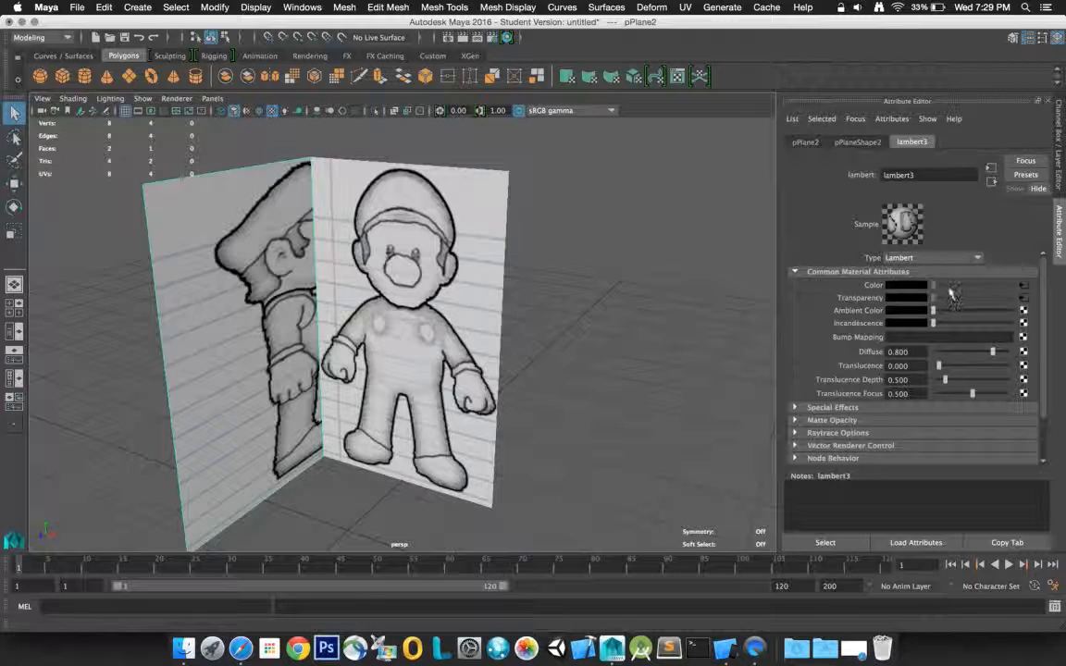
scroll(951, 293, "down", 3)
scroll(952, 293, "up", 3)
left_click(1056, 139)
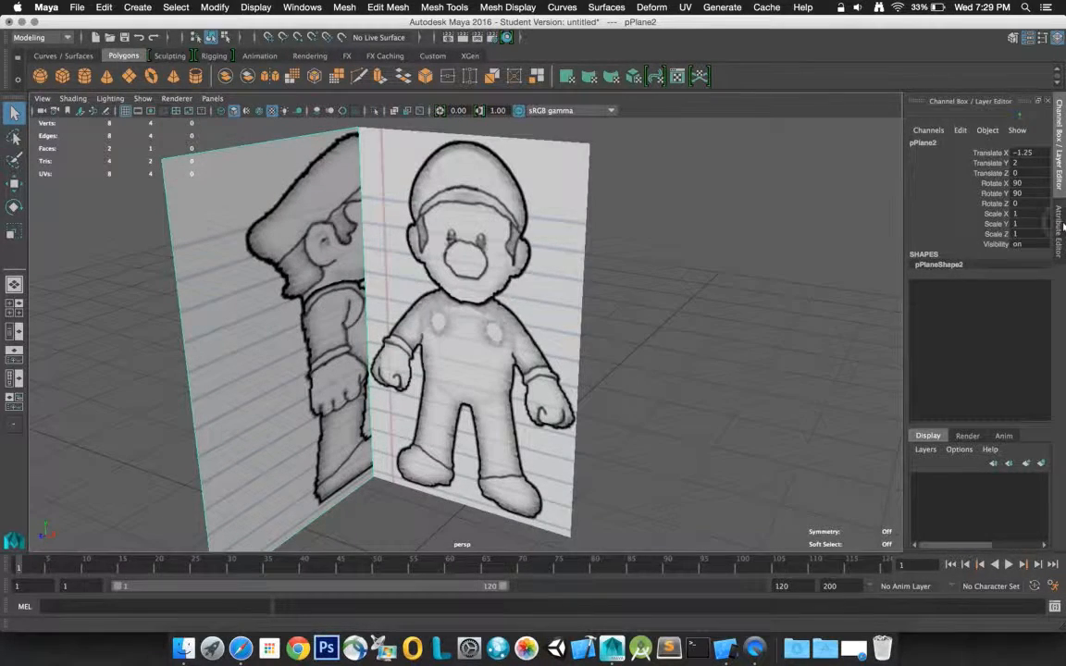
left_click(1060, 227)
left_click(402, 243)
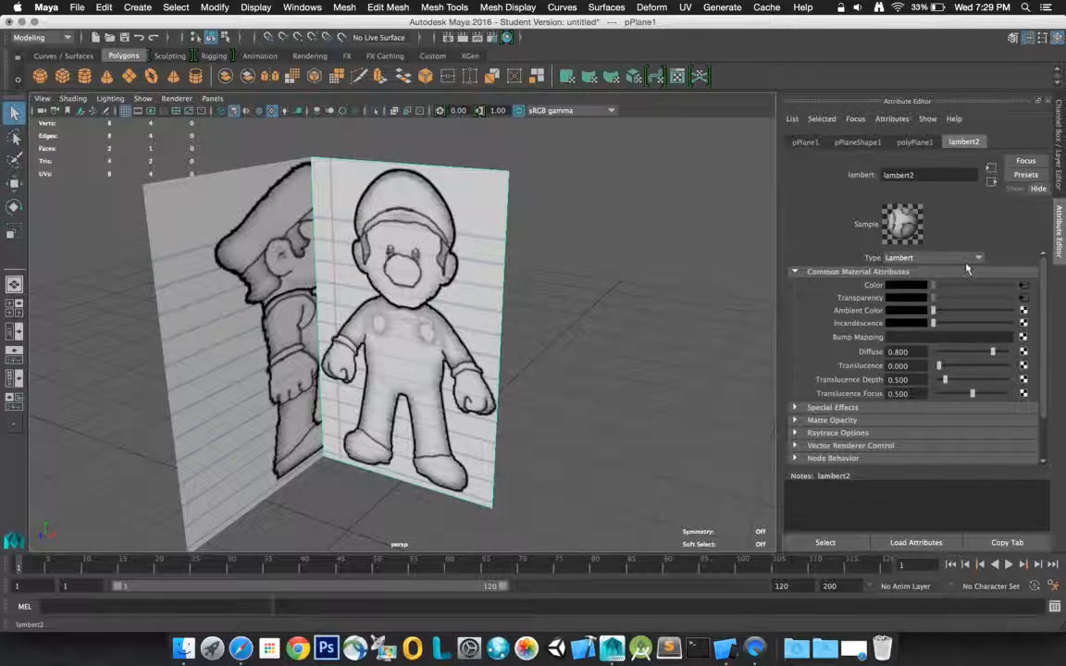
left_click(1060, 159)
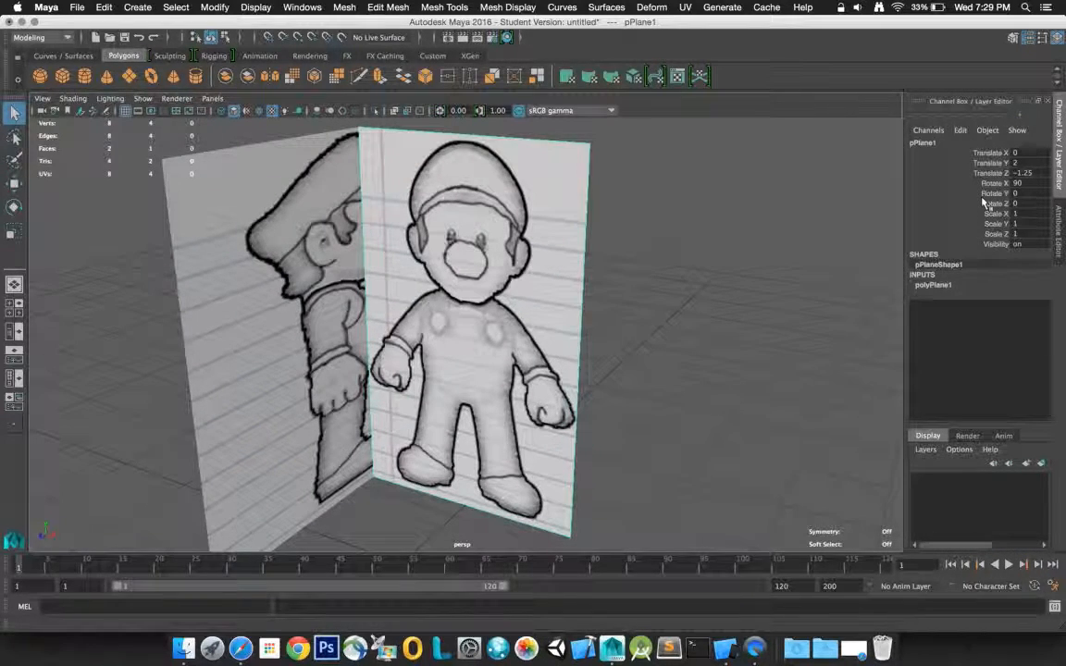
left_click(284, 252)
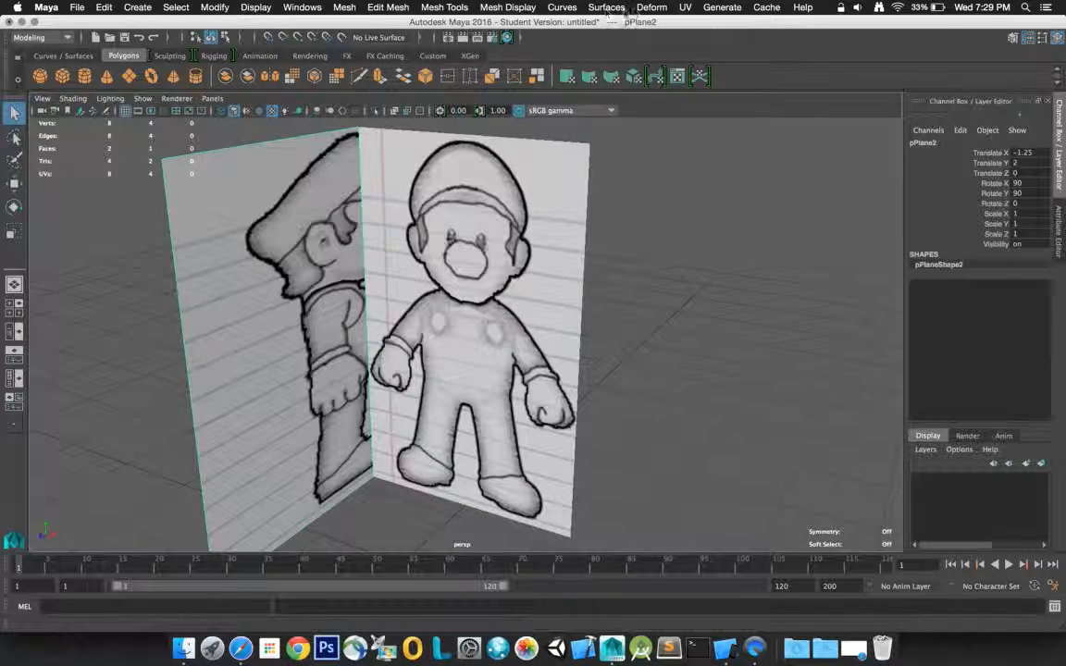
- Reopen the Hypershade clear of the planes and show the side plane's lambert3 attributes alongside it
left_click(296, 8)
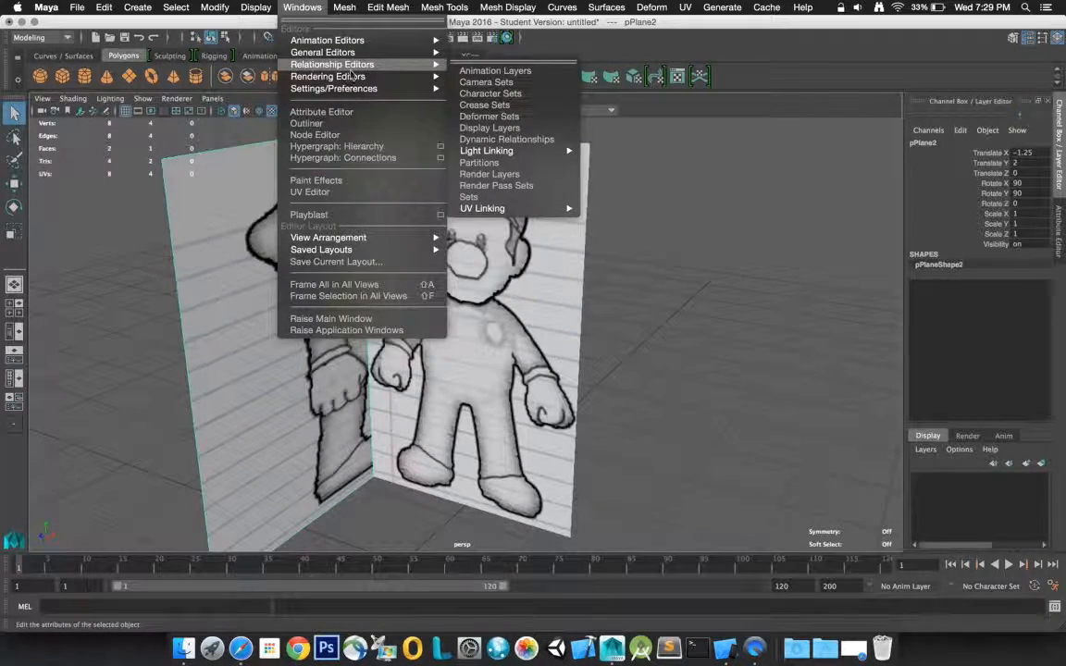
mouse_move(354, 80)
left_click(492, 94)
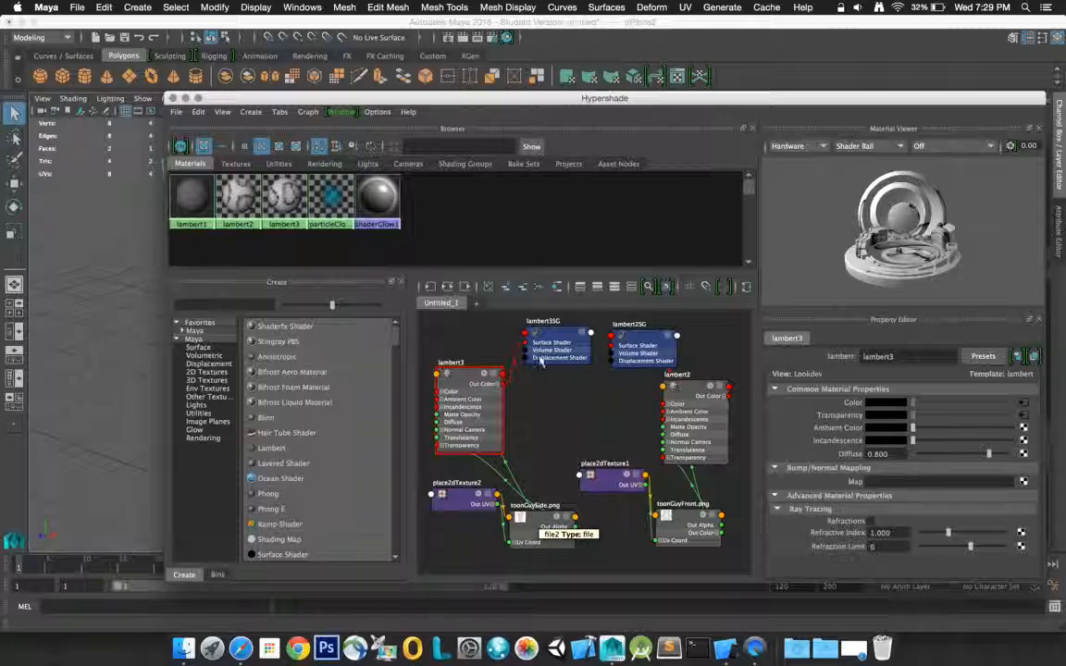
left_click_drag(540, 100, 376, 348)
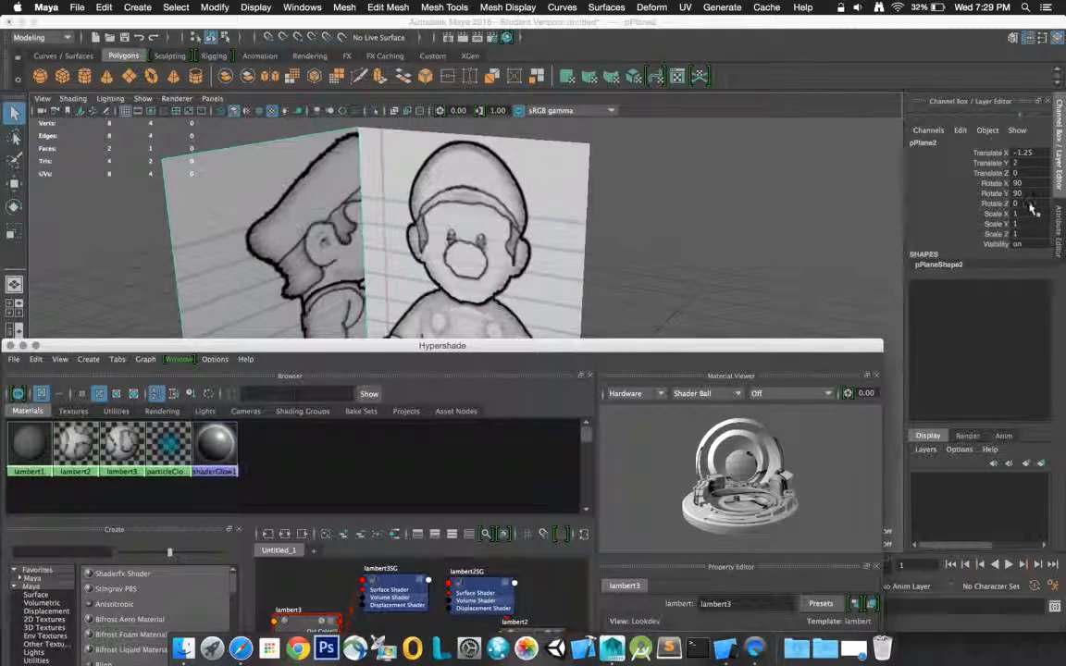
left_click(284, 224)
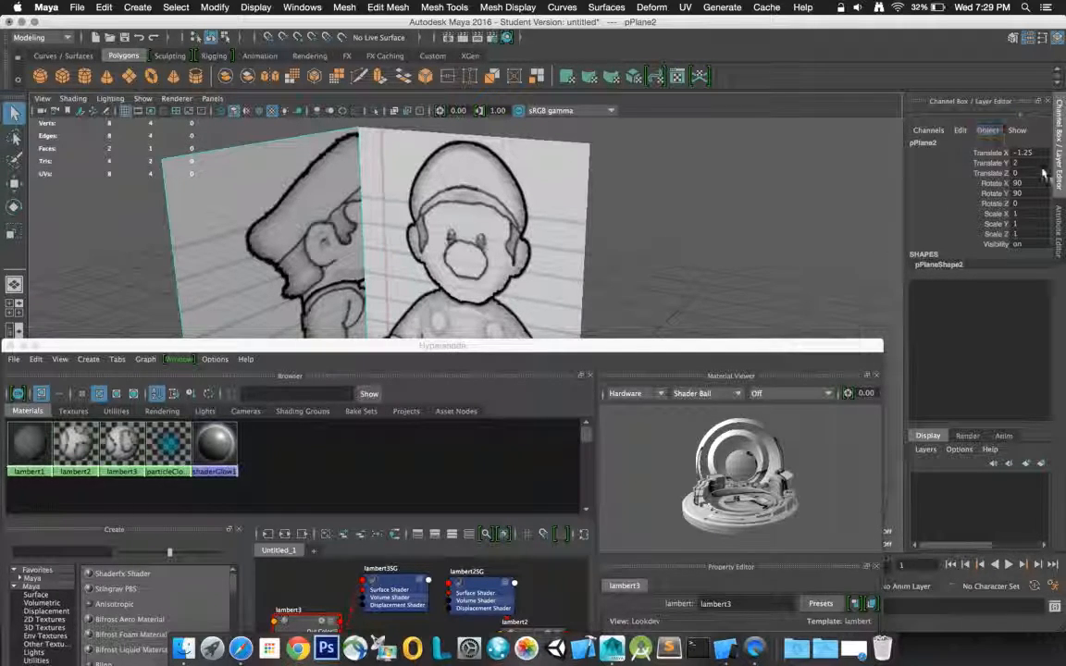
key("ctrl+a")
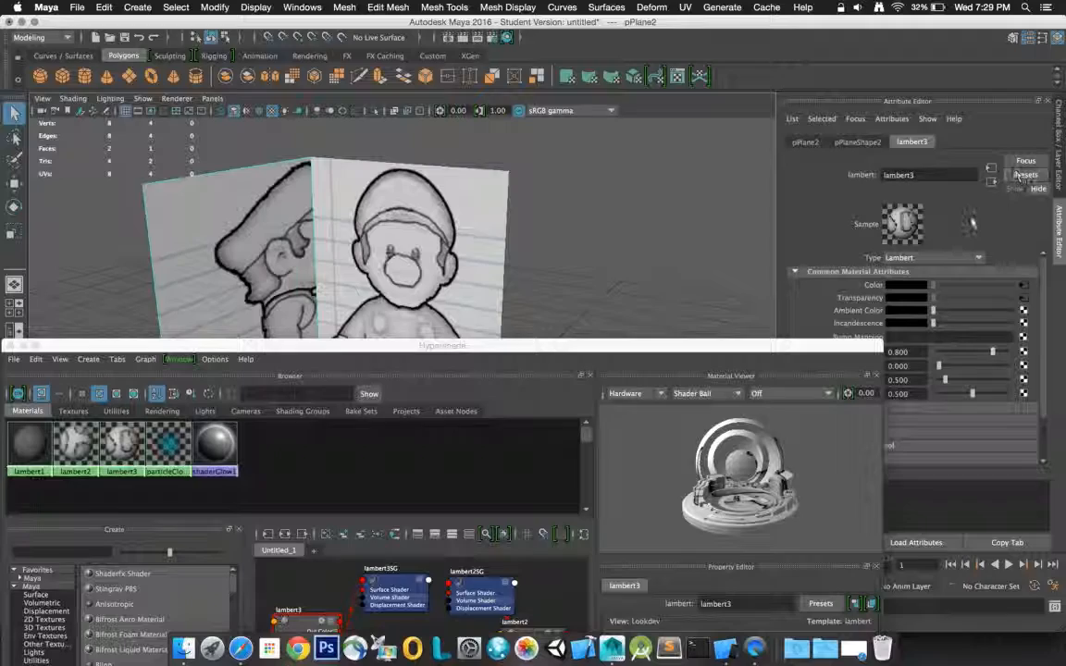
left_click_drag(792, 347, 706, 394)
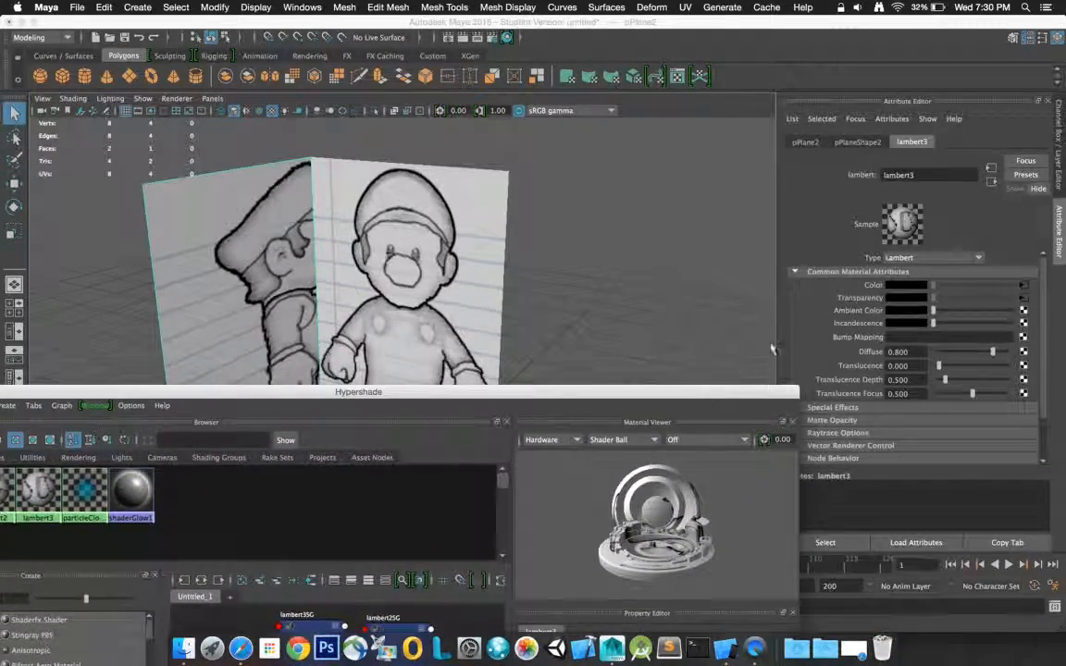
- Inspect pPlane2's shape and transform attributes and the material type options of lambert3
left_click(912, 223)
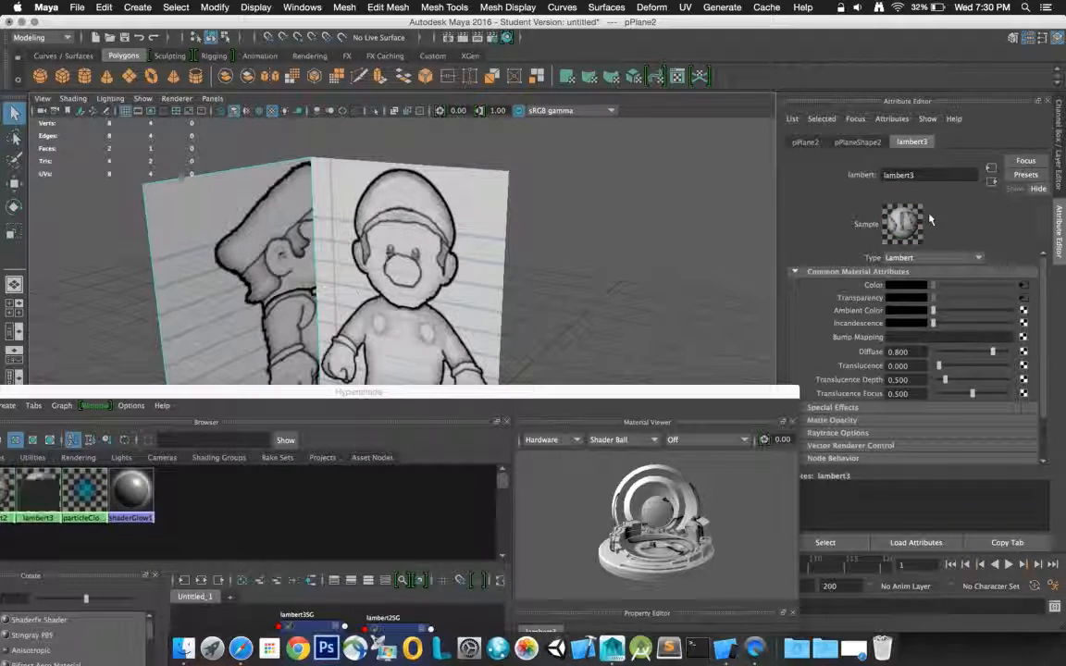
mouse_move(1045, 290)
left_mouse_down()
mouse_move(1063, 357)
mouse_move(1062, 276)
left_mouse_up()
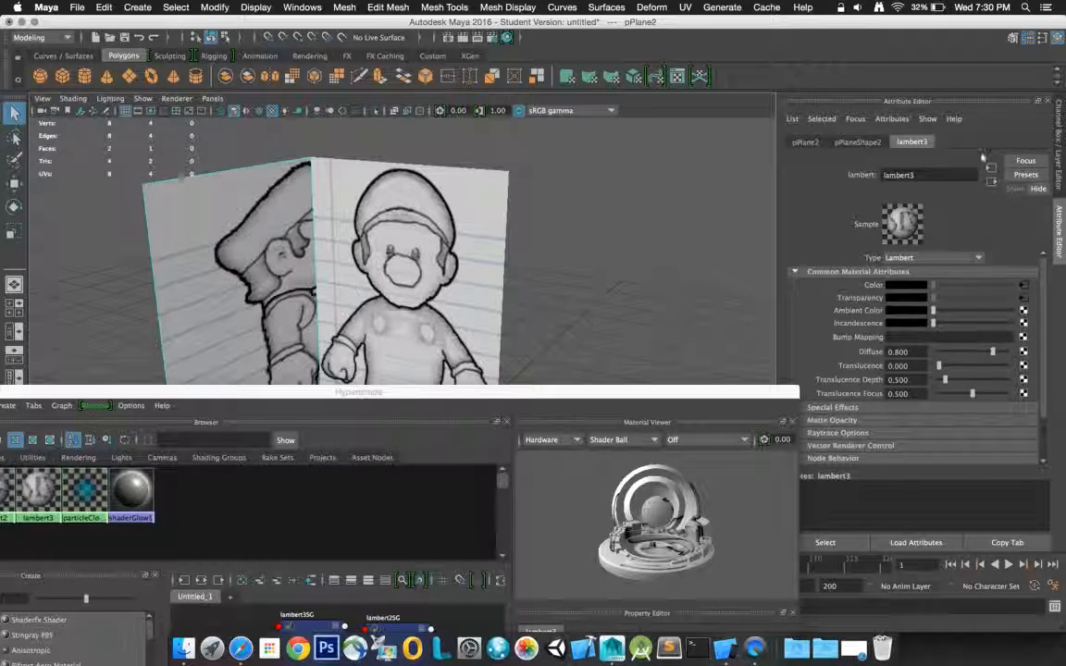
left_click(873, 143)
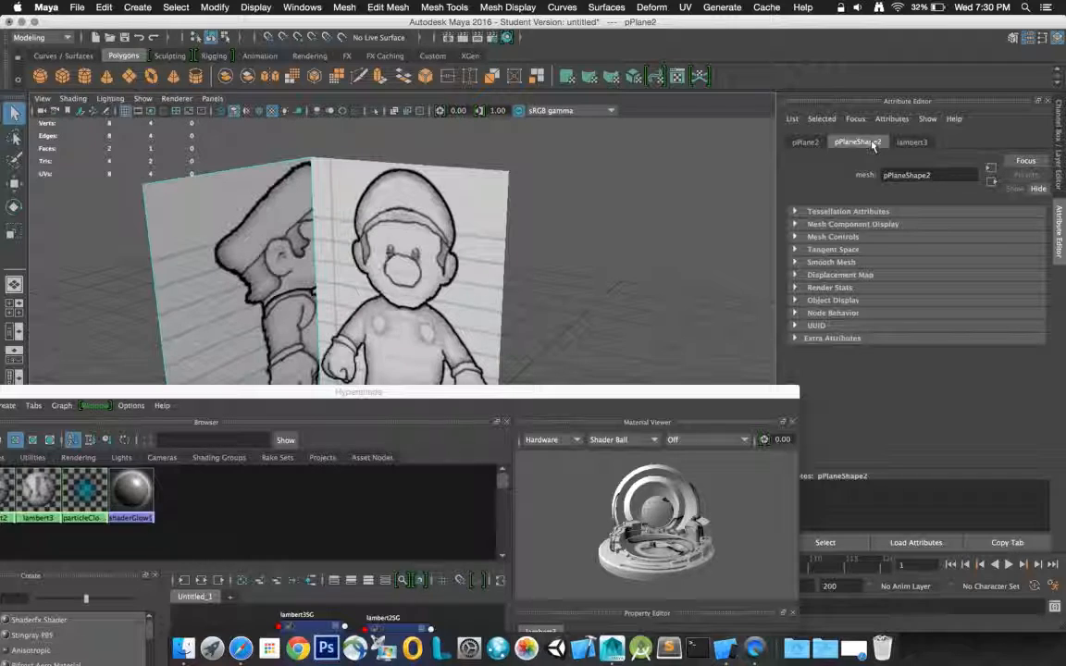
left_click(812, 143)
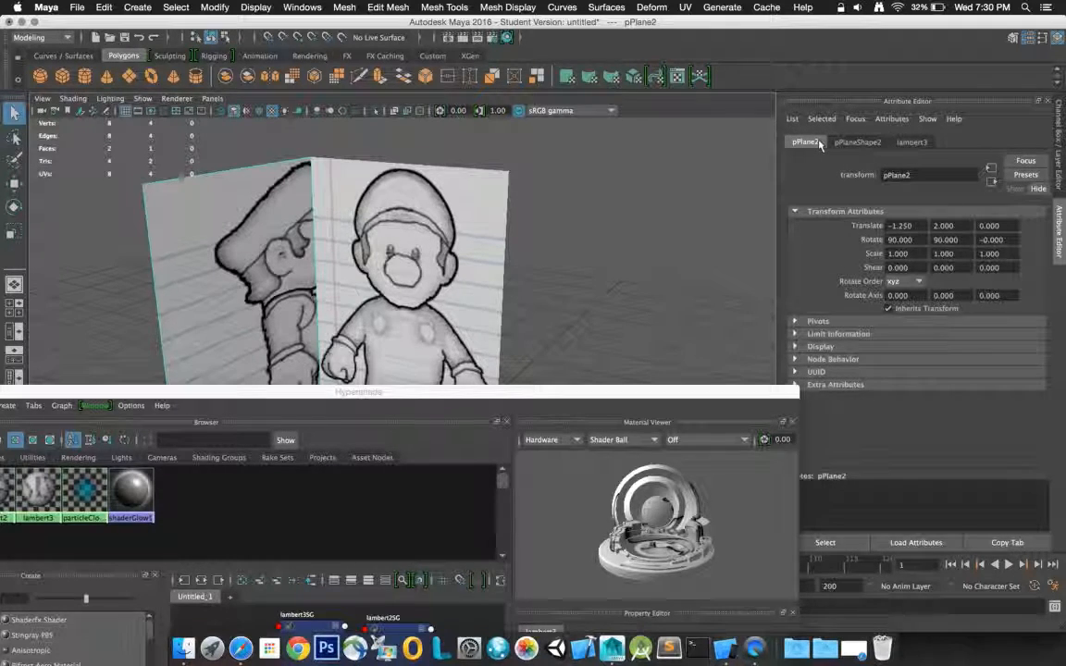
left_click(912, 142)
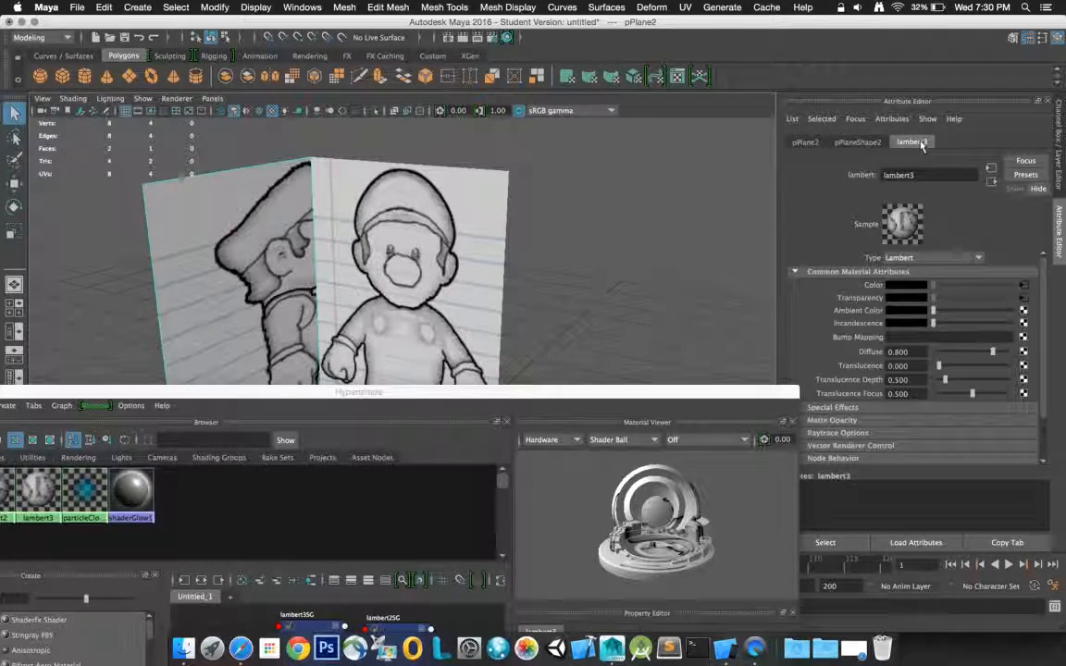
left_click(976, 257)
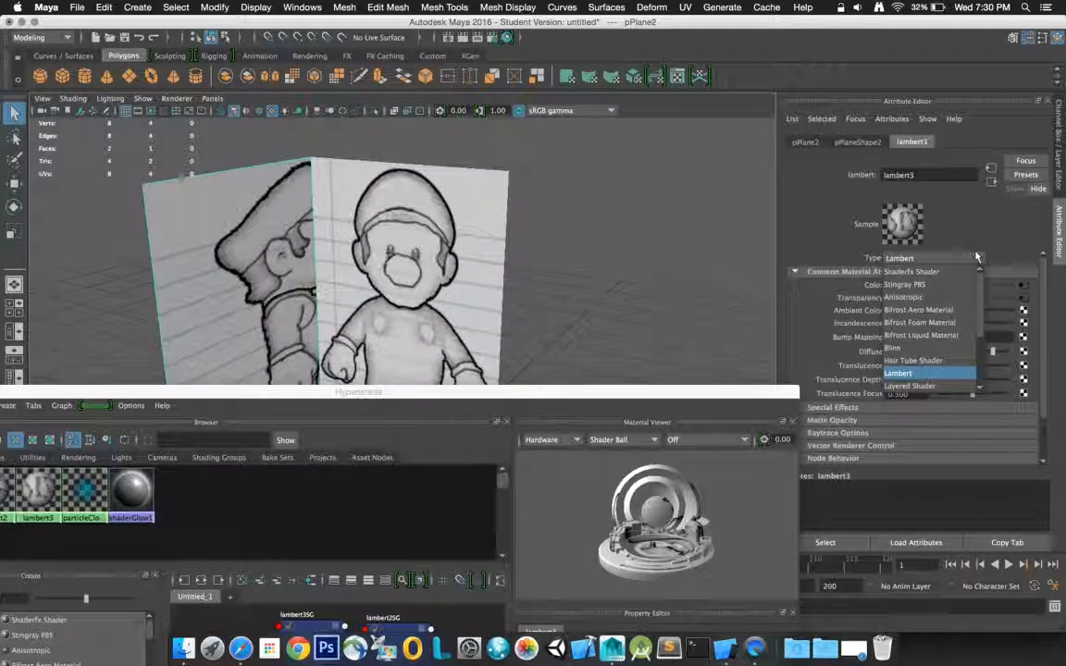
left_click(976, 258)
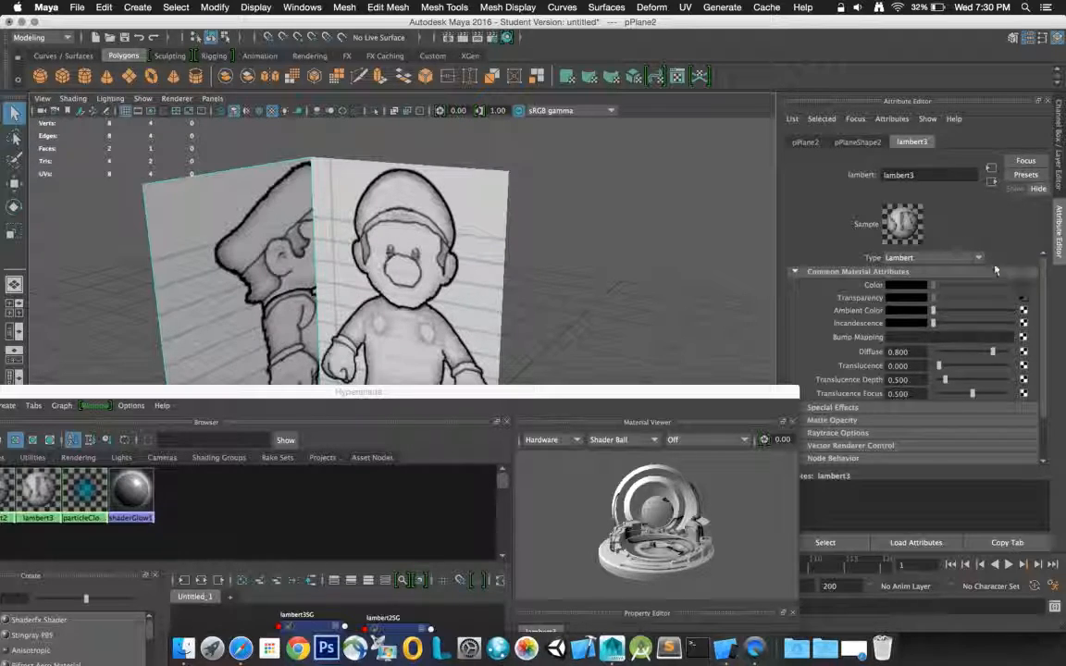
- Reassign the lambert3 node from the Hypershade graph to the side plane and move the Hypershade clear of the drawings
left_click_drag(547, 393, 966, 256)
double_click(625, 526)
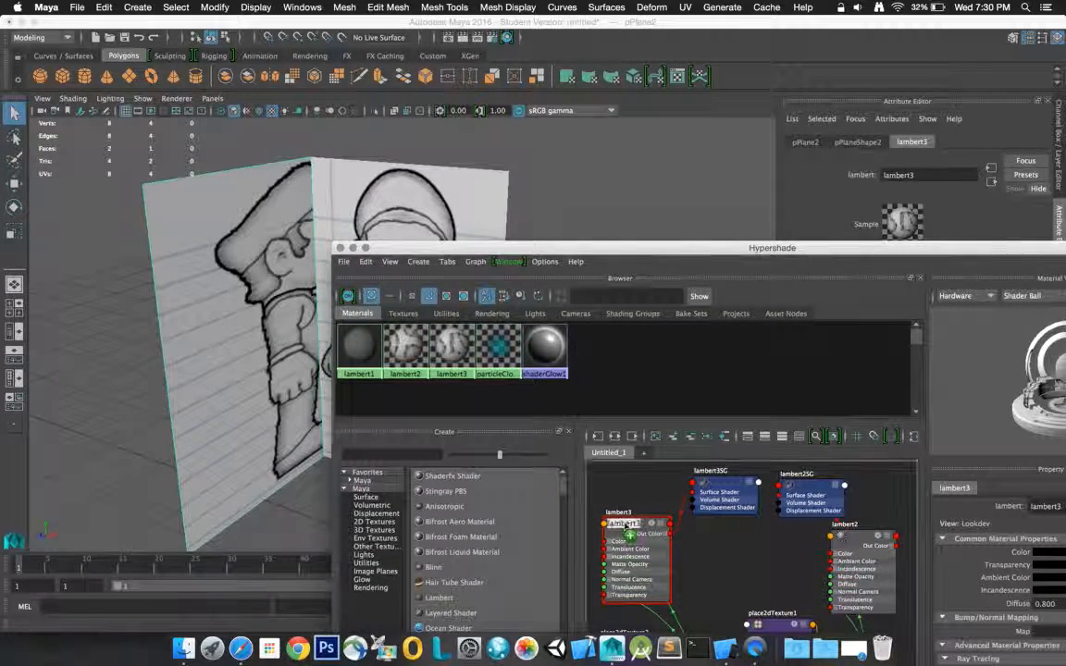
middle_click_drag(226, 252, 220, 239)
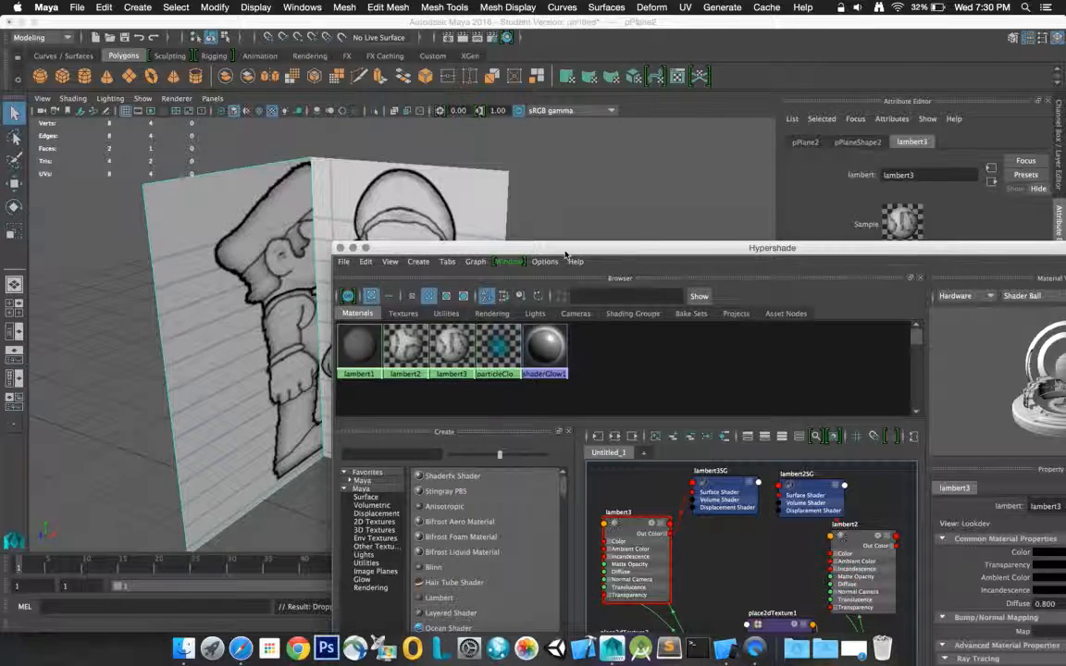
left_click_drag(719, 257, 571, 503)
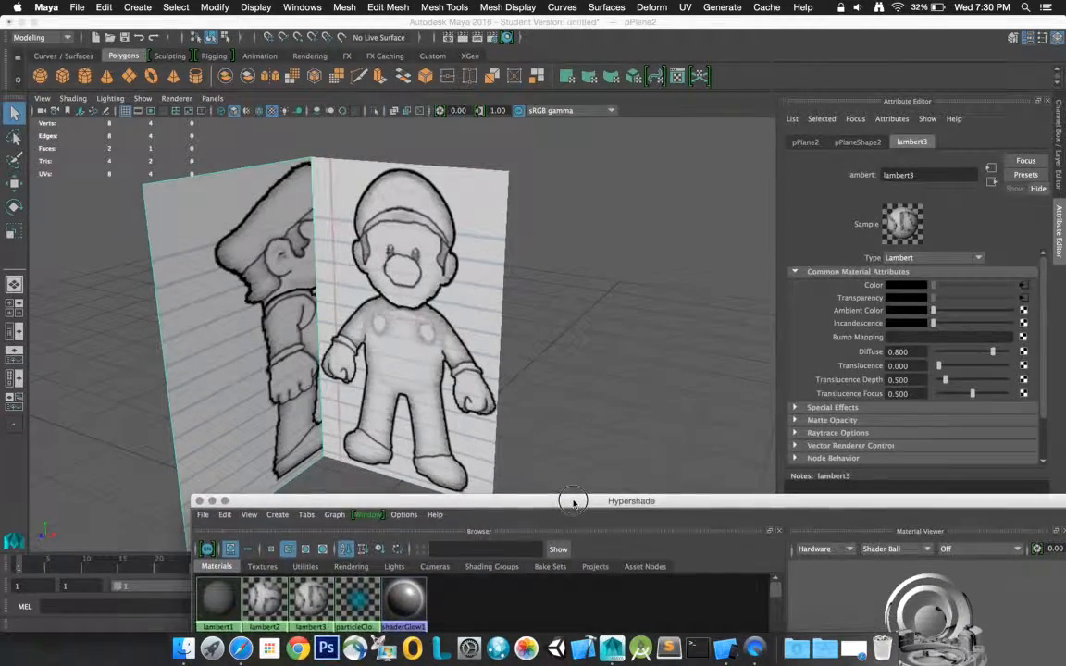
- Check the side plane's shape, transform and lambert3 attributes again for texture placement settings
left_click(875, 142)
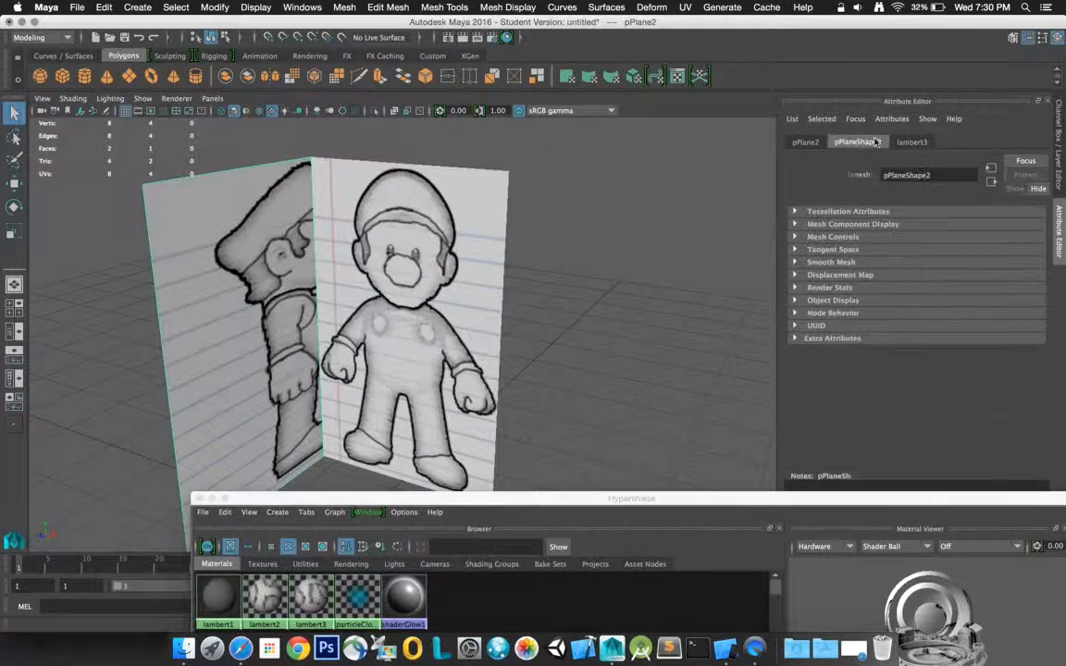
left_click(805, 142)
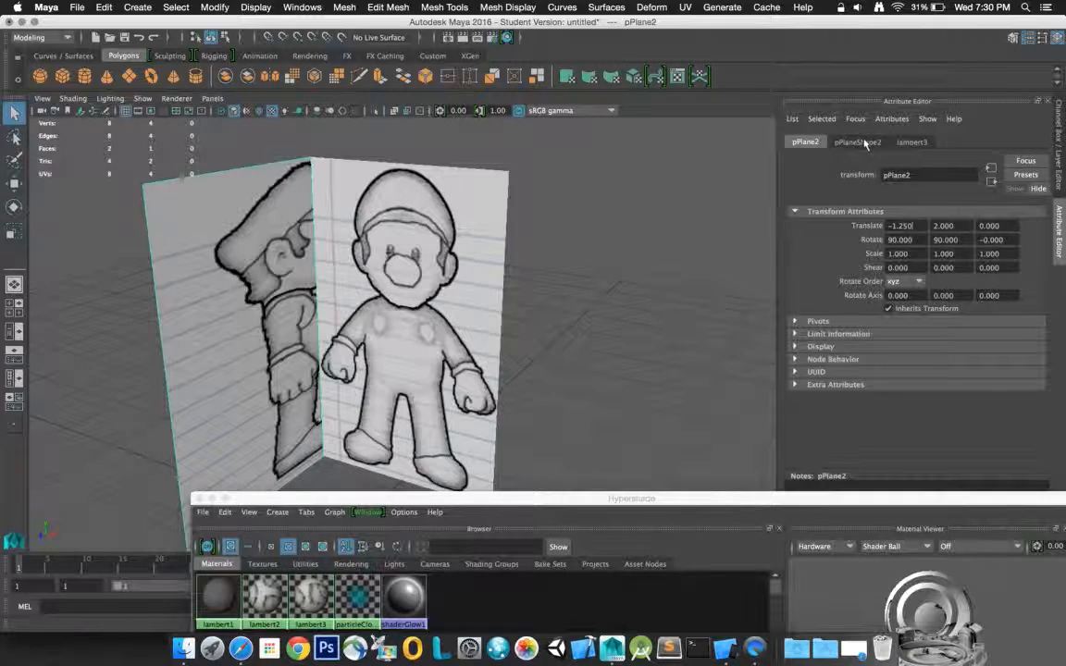
left_click(861, 141)
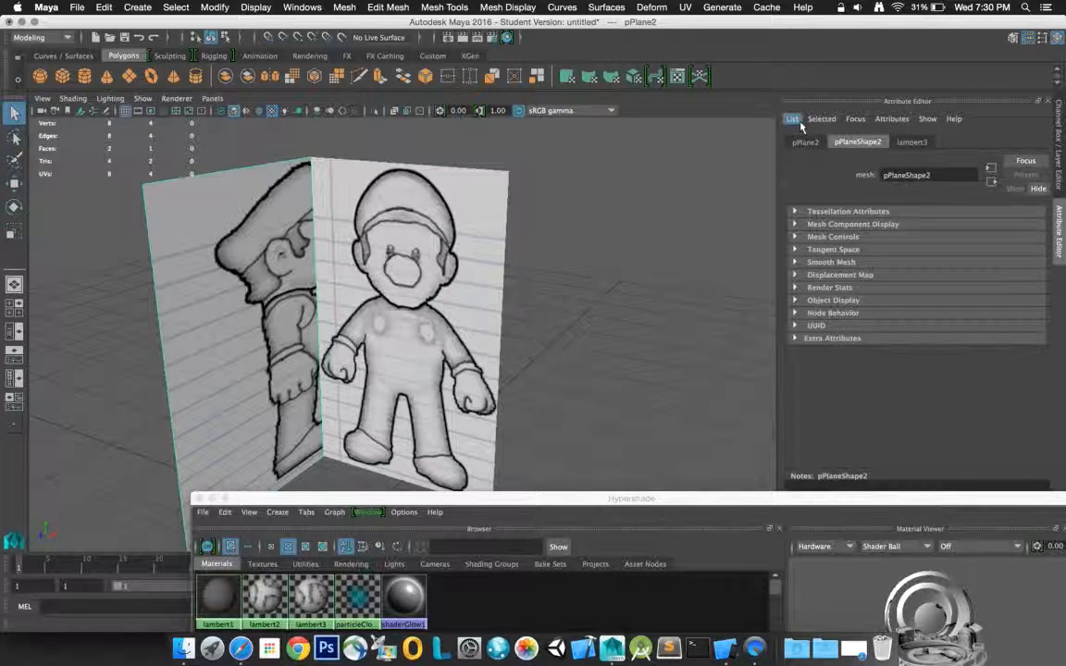
left_click(909, 141)
left_click(793, 119)
left_click(798, 121)
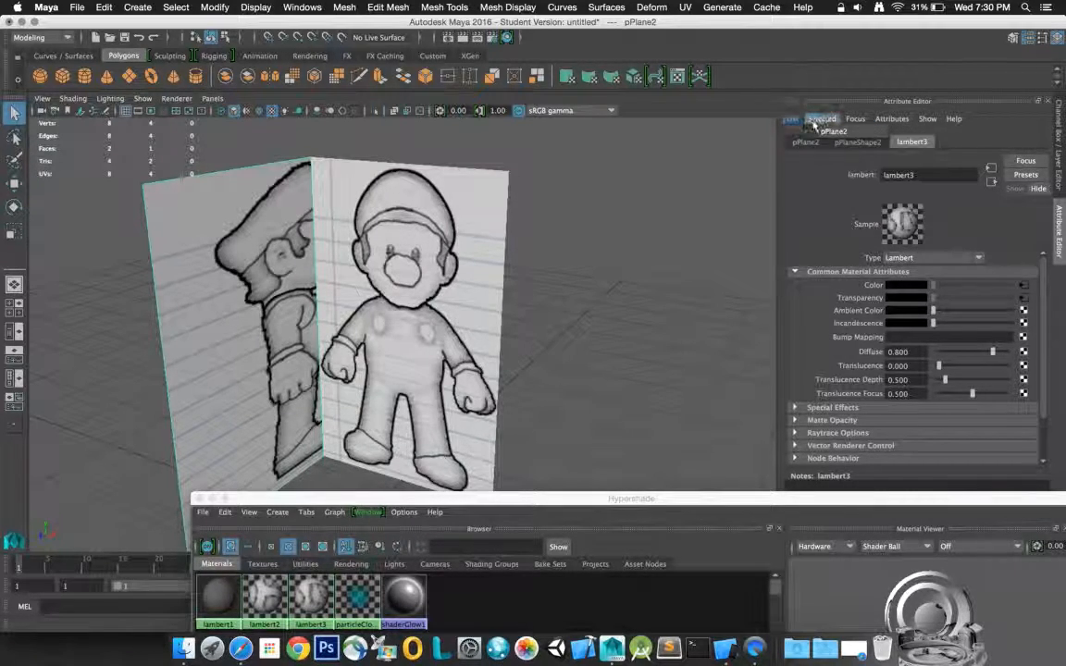
- Bring up place2dTexture1's placement attributes and try interactive texture placement on the side plane
left_click(856, 119)
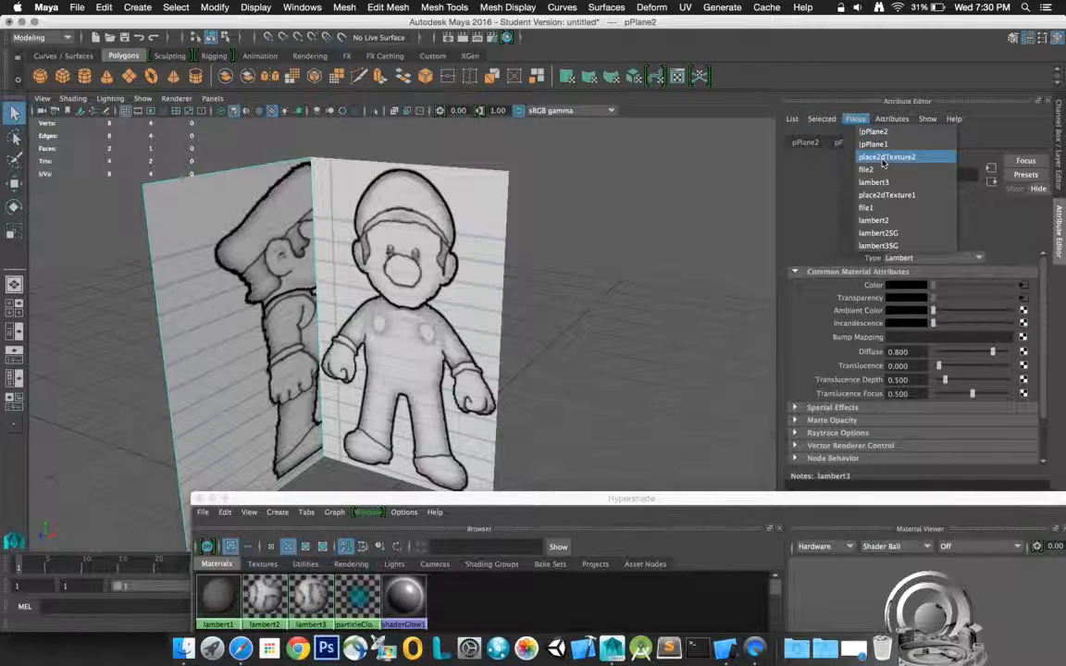
left_click(889, 195)
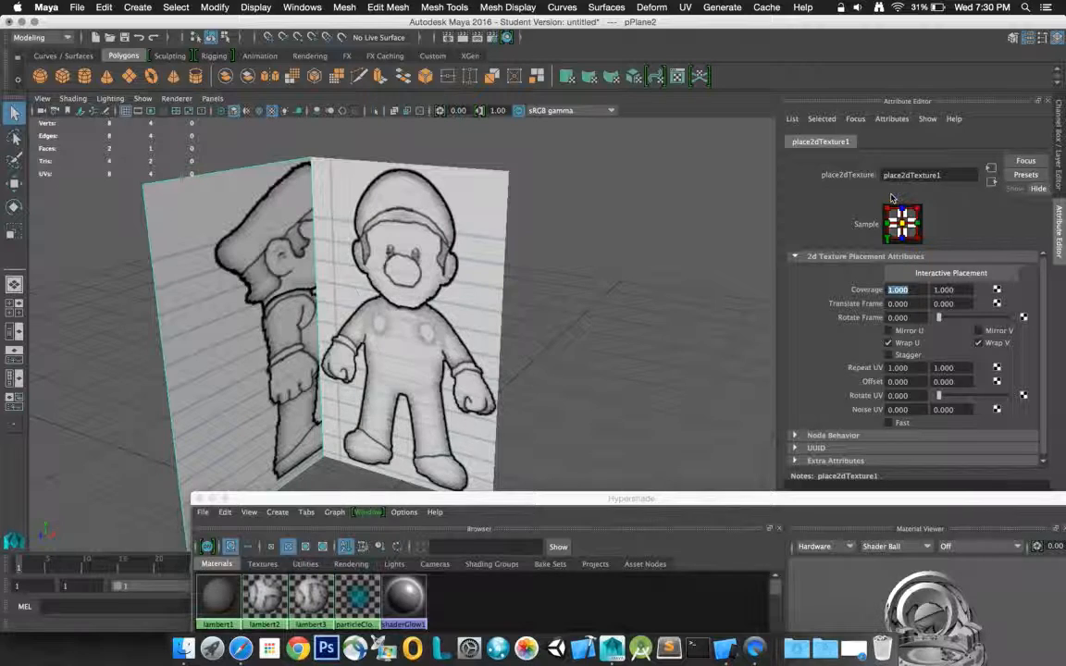
left_click(954, 273)
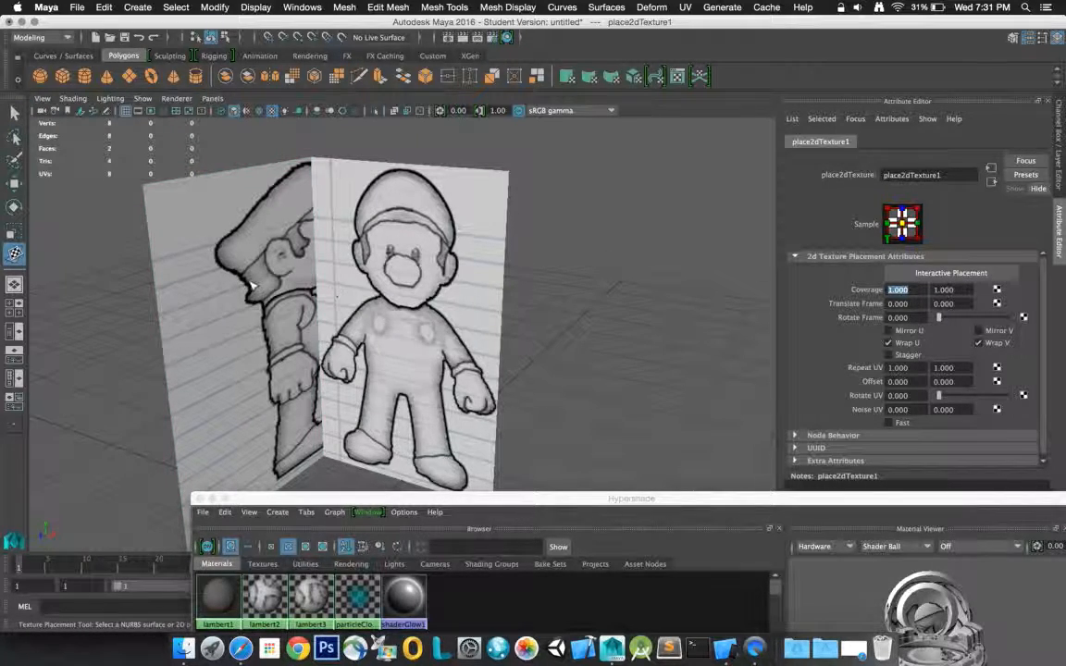
left_click(237, 285)
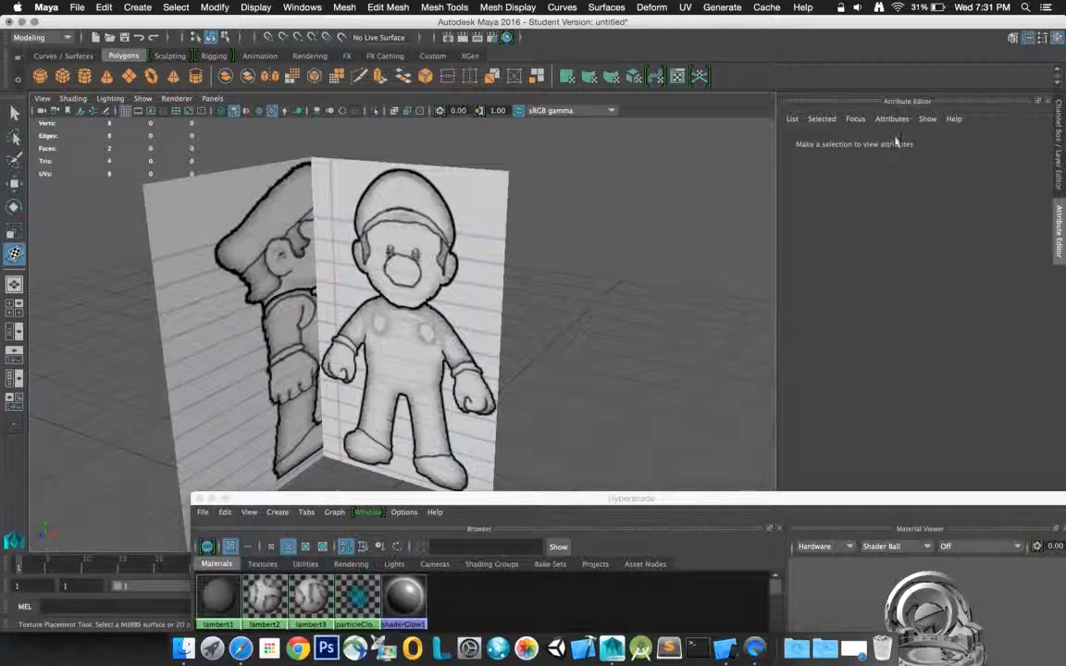
- Select the side plane and look through the attributes of the file1 and file2 texture nodes
left_click(256, 246)
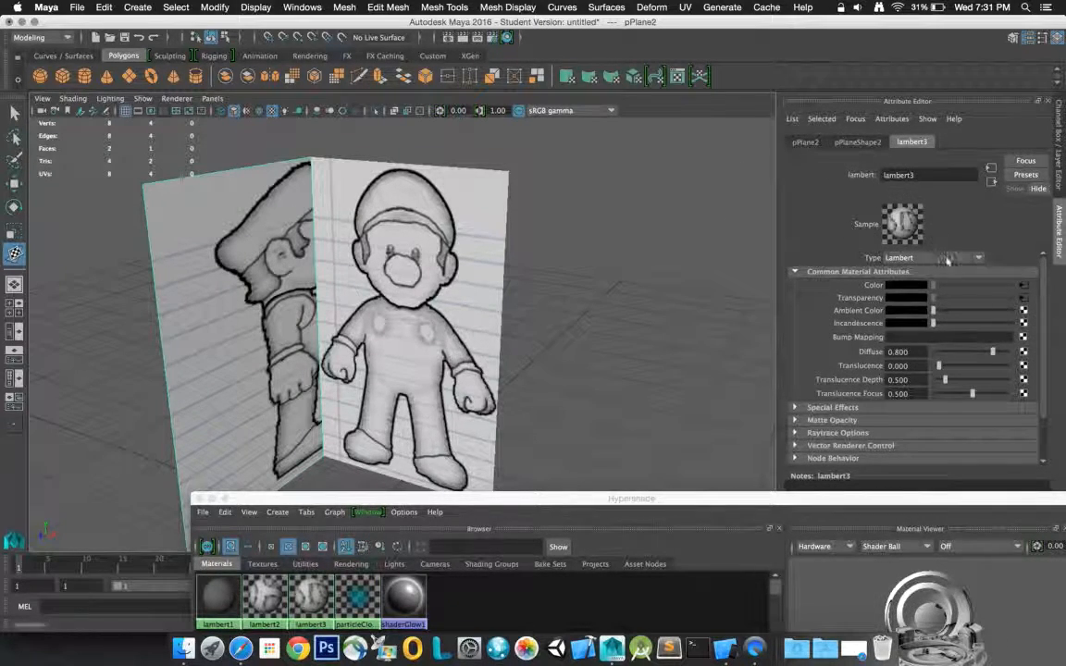
left_click(884, 120)
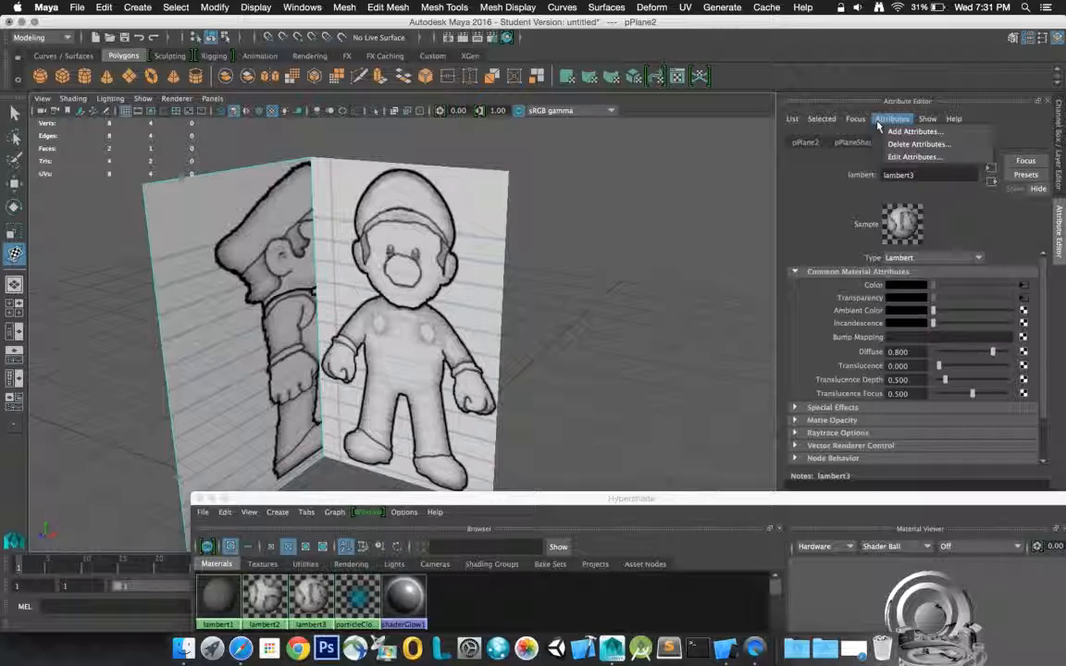
mouse_move(855, 120)
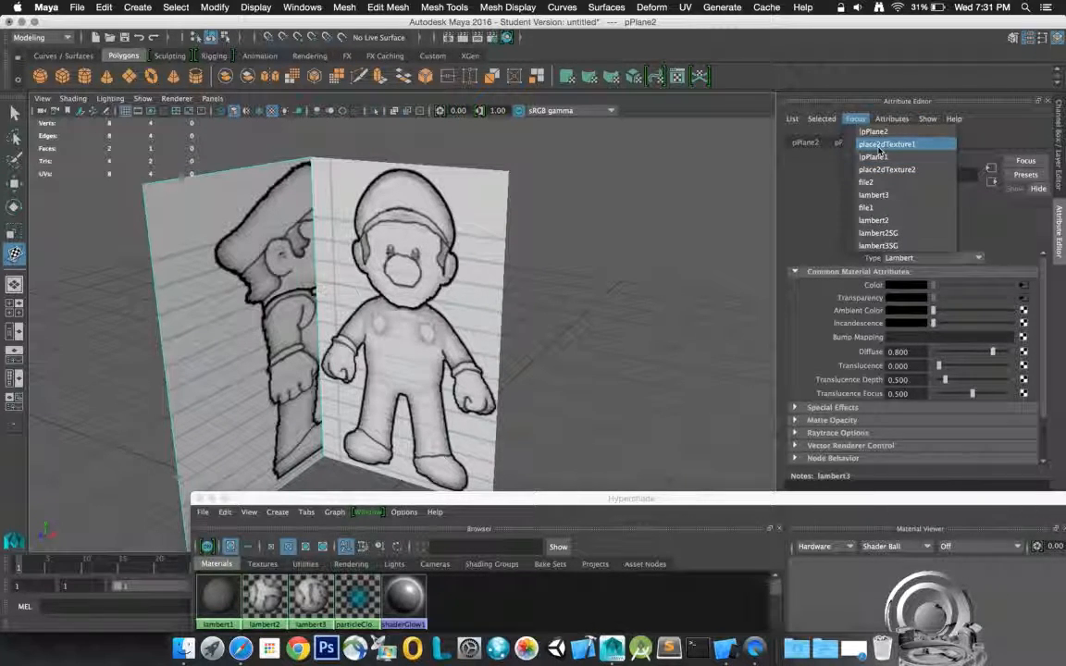
left_click(868, 208)
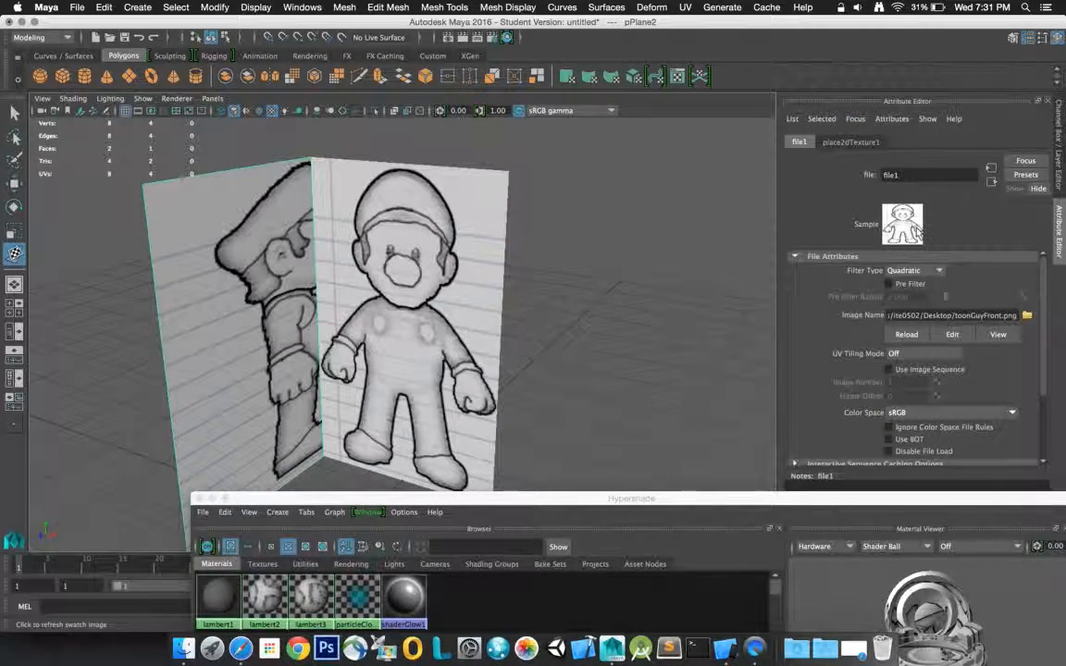
left_click(856, 118)
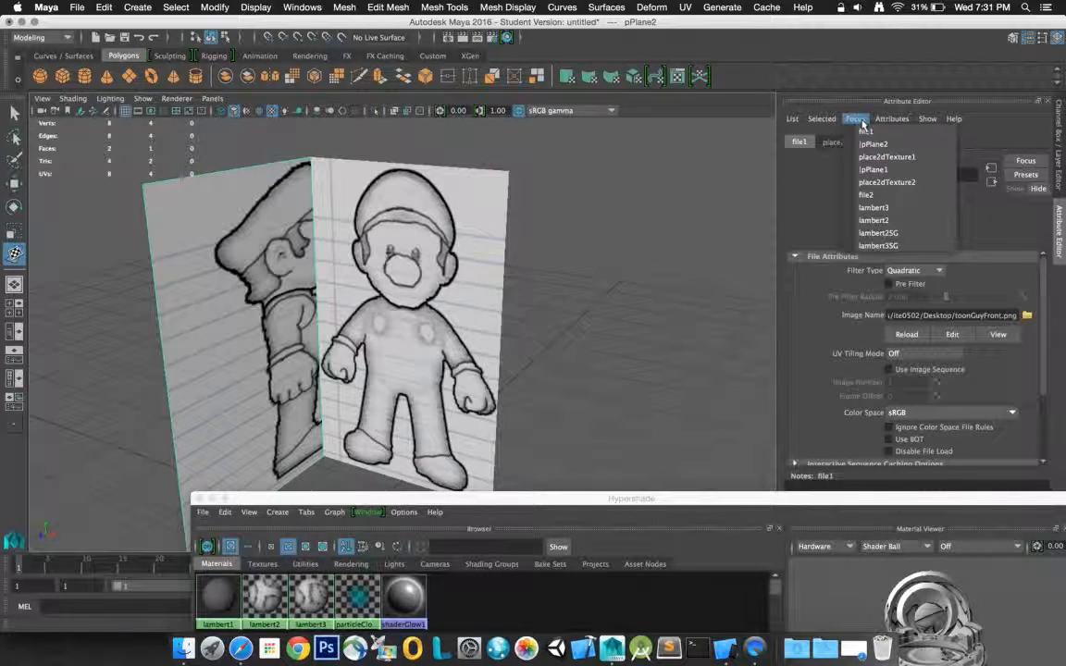
left_click(868, 194)
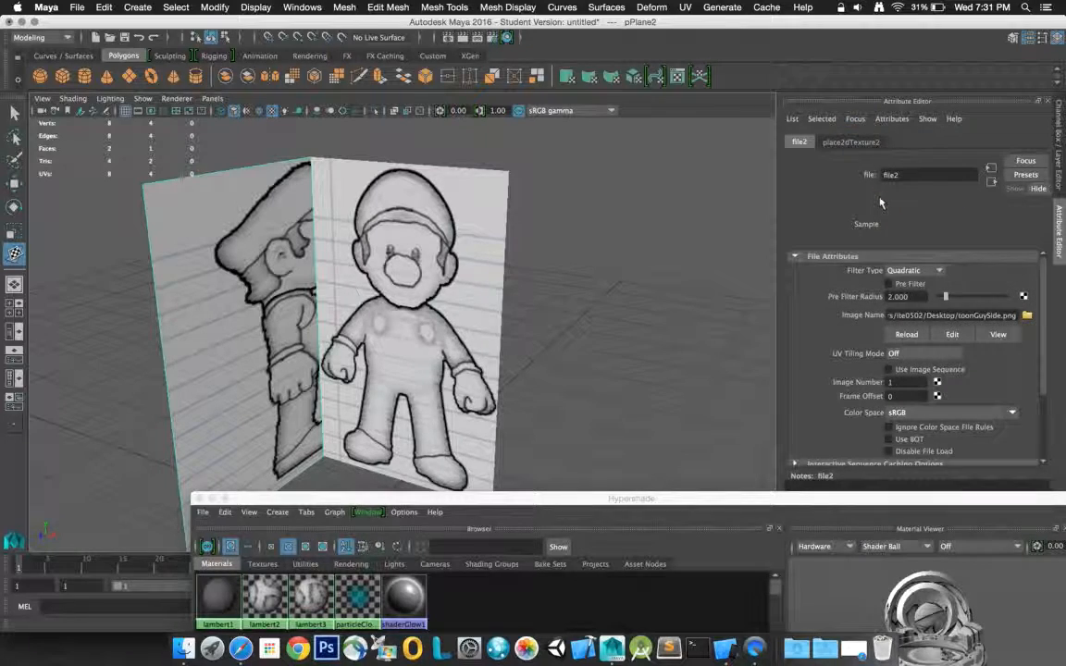
- Check file2's UV tiling modes, place2dTexture2's placement attributes and the material connections in the Hypershade graph
left_click(930, 354)
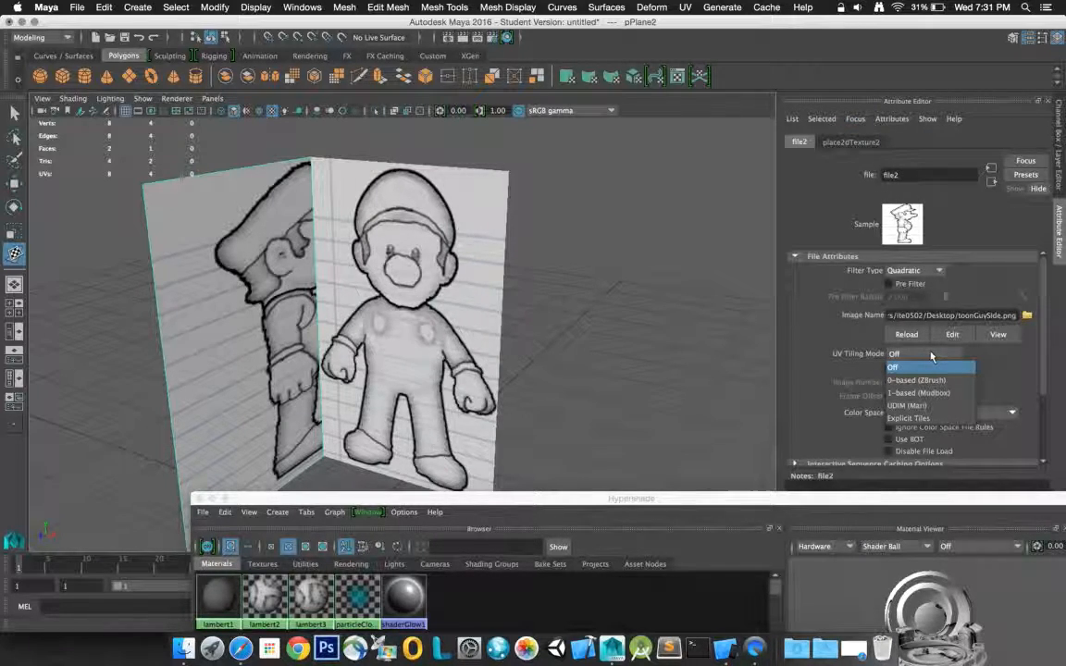
left_click(931, 356)
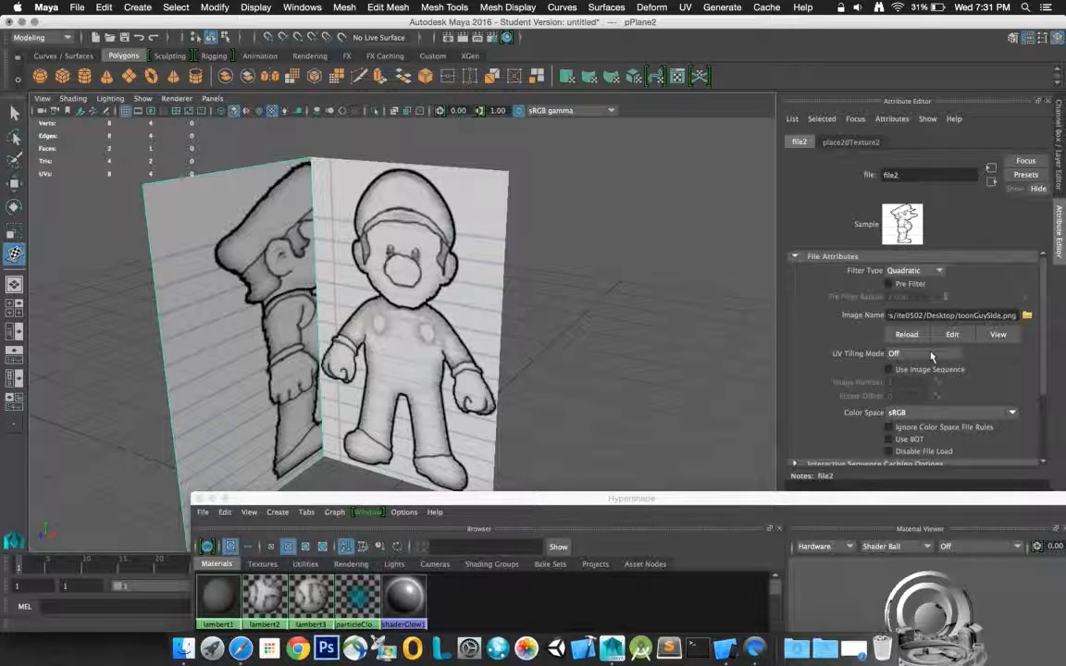
left_click_drag(1044, 345, 1049, 278)
left_click(850, 142)
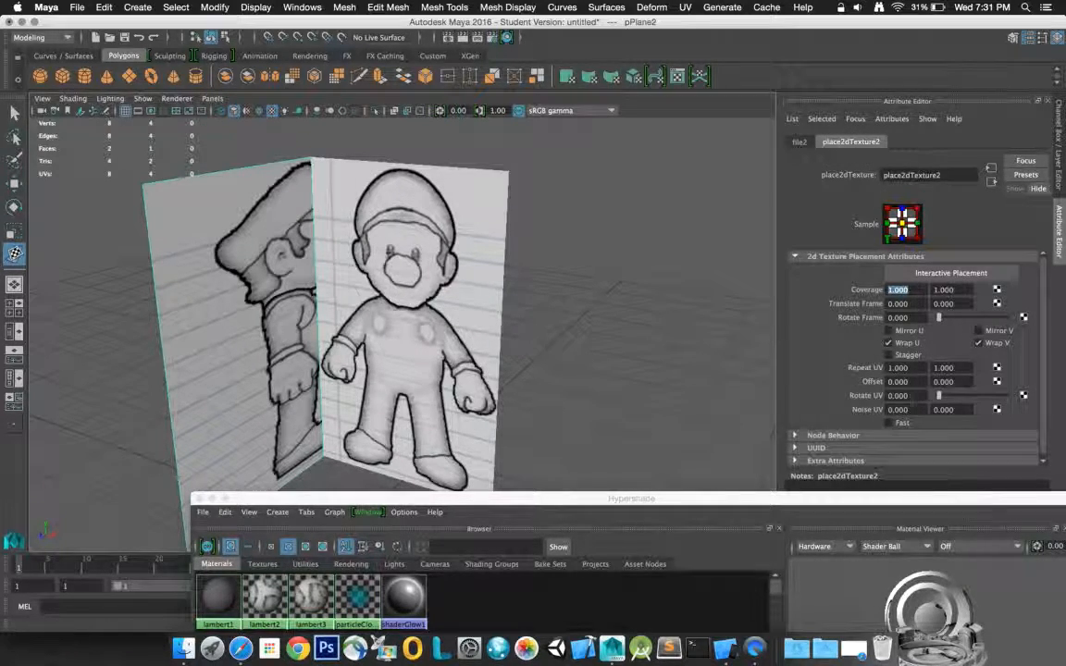
scroll(912, 400, "down", 1)
left_click_drag(817, 497, 589, 122)
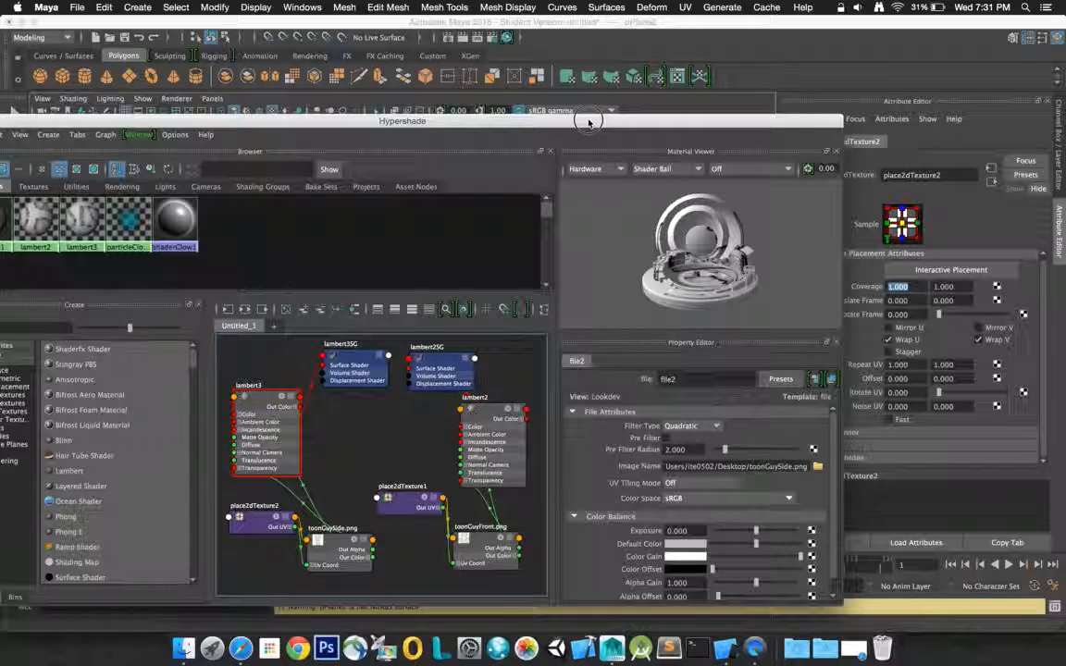
left_click_drag(588, 121, 676, 534)
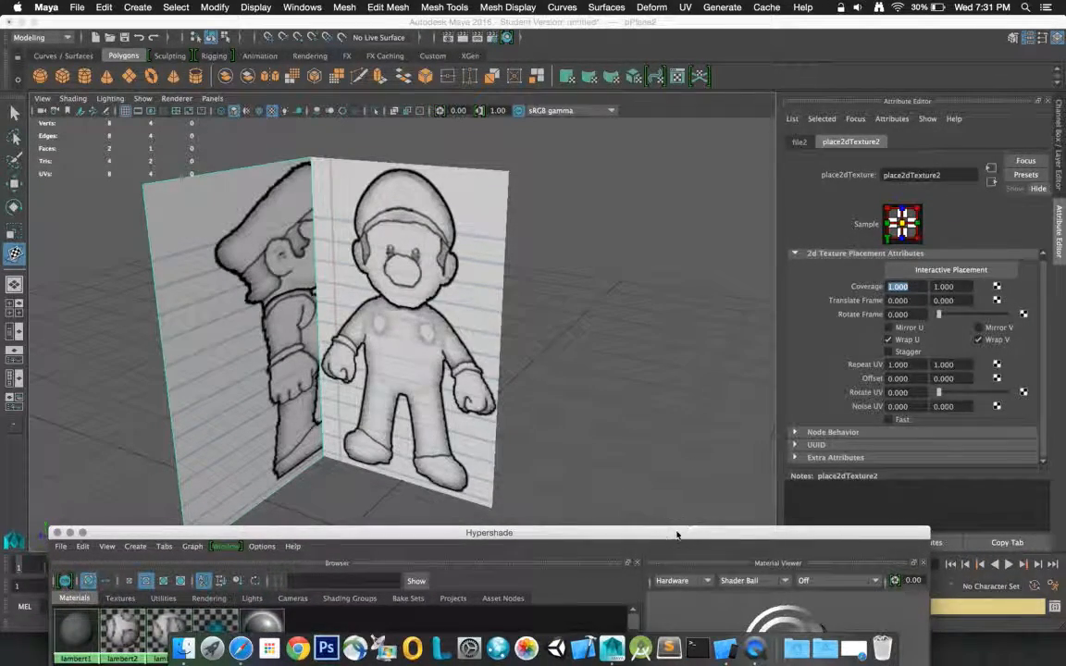
- Compare the front plane's polyPlane1 and lambert2 attributes with the side plane's transform, shape and lambert3 attributes
left_click(375, 188)
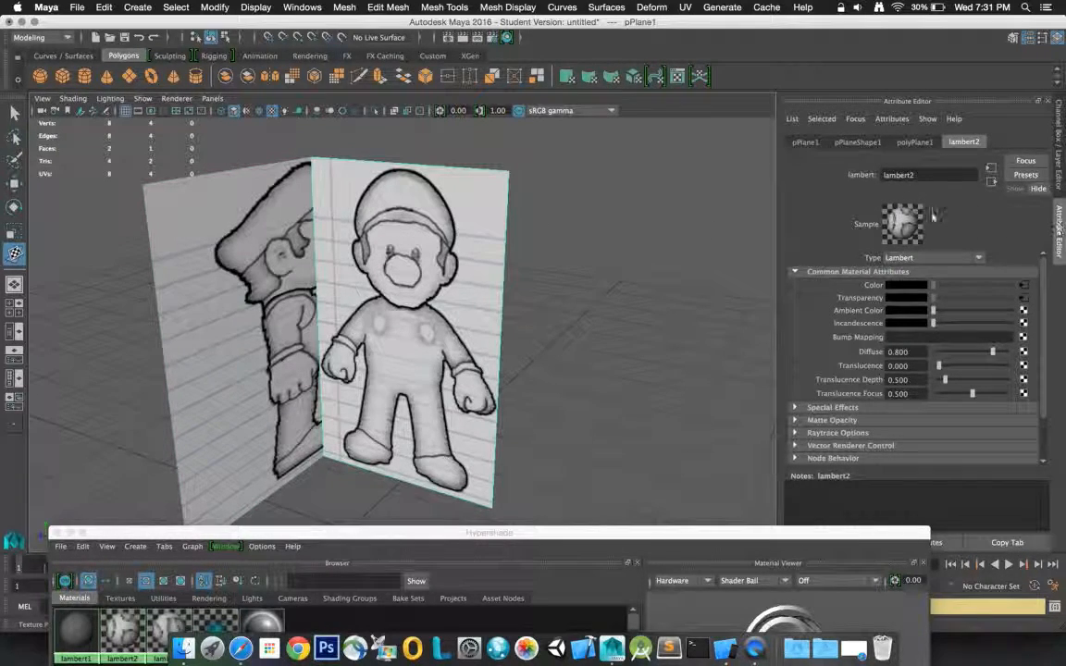
left_click(916, 142)
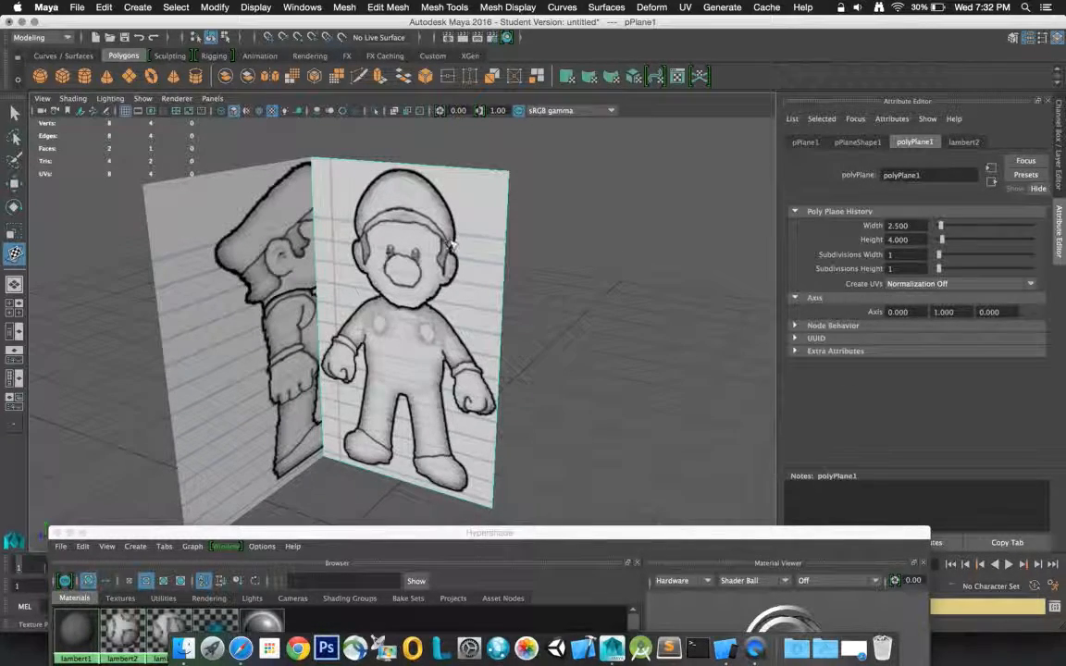
left_click(254, 282)
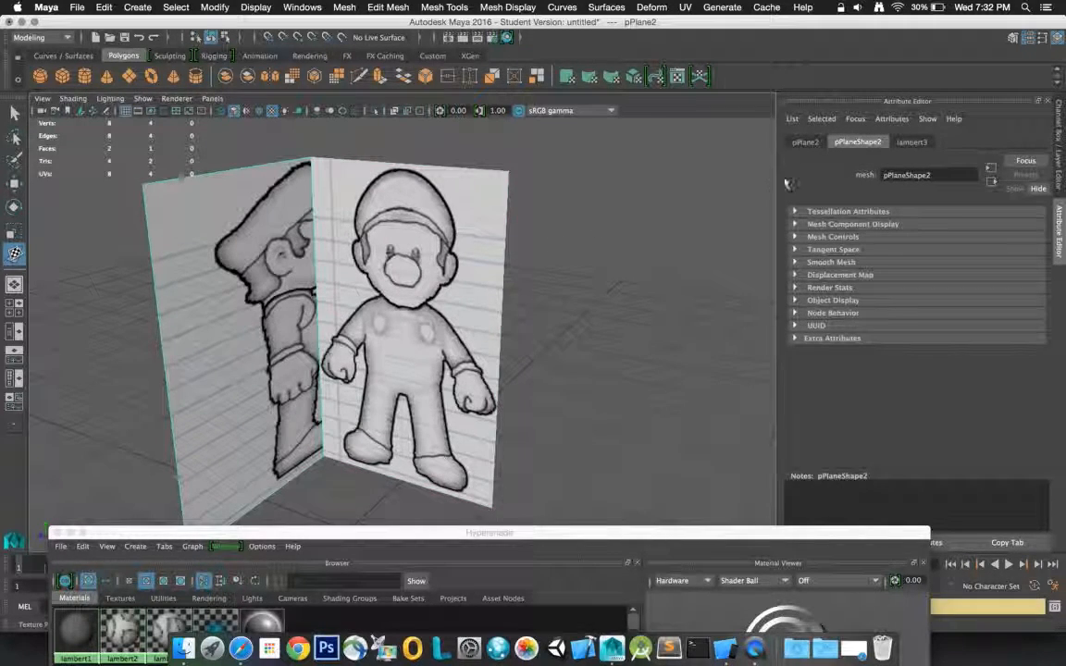
left_click(805, 144)
left_click(864, 144)
left_click(911, 143)
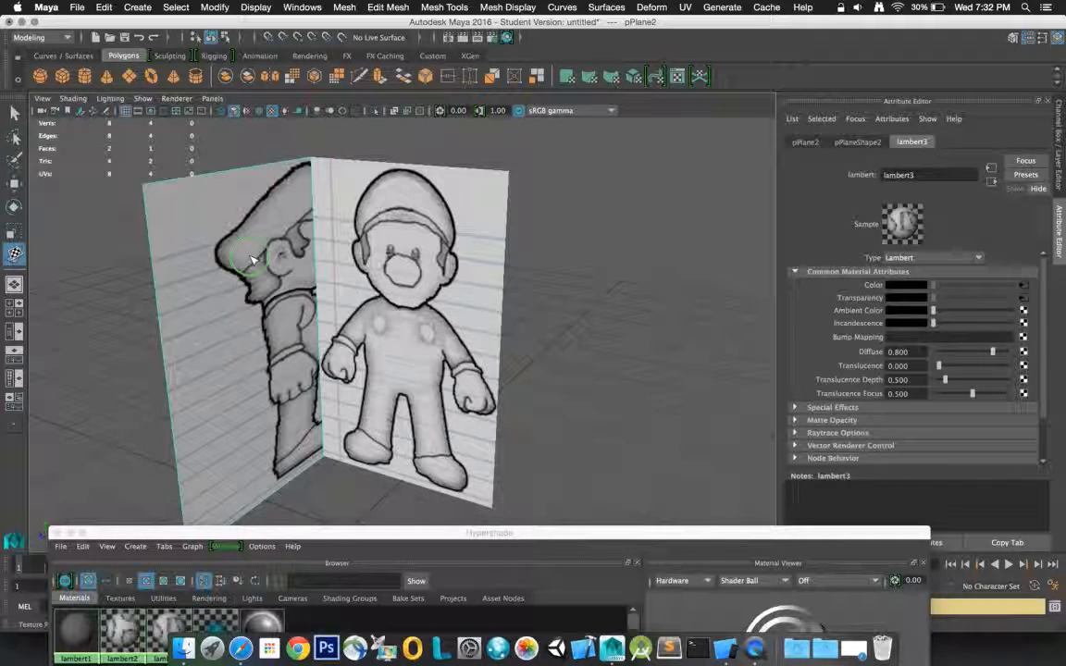
left_click_drag(524, 525, 492, 530)
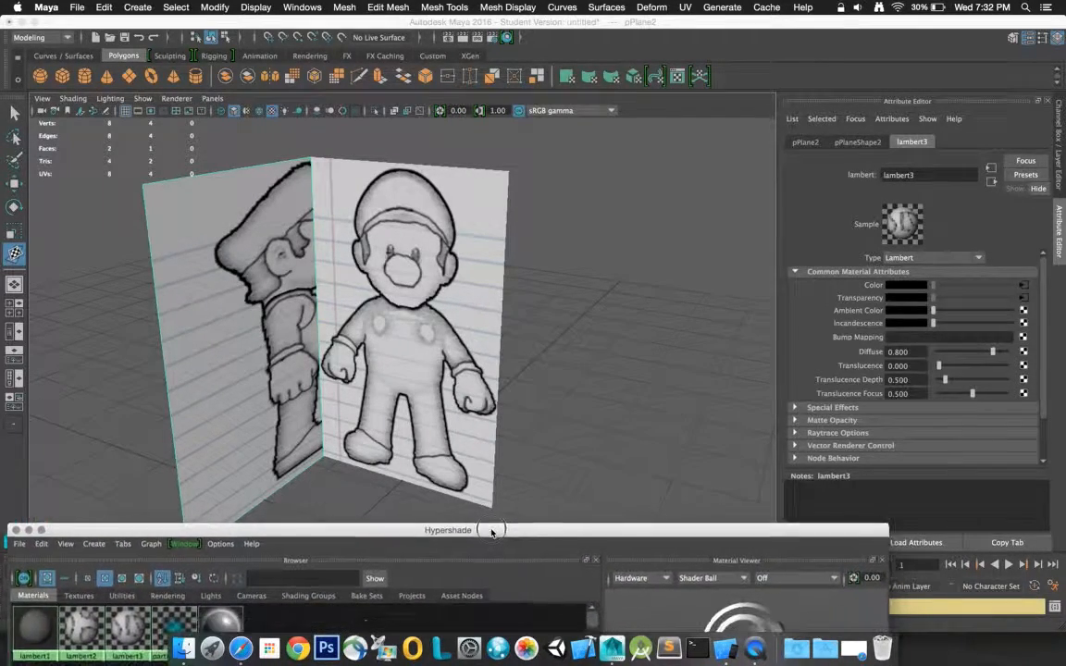
left_click(387, 263)
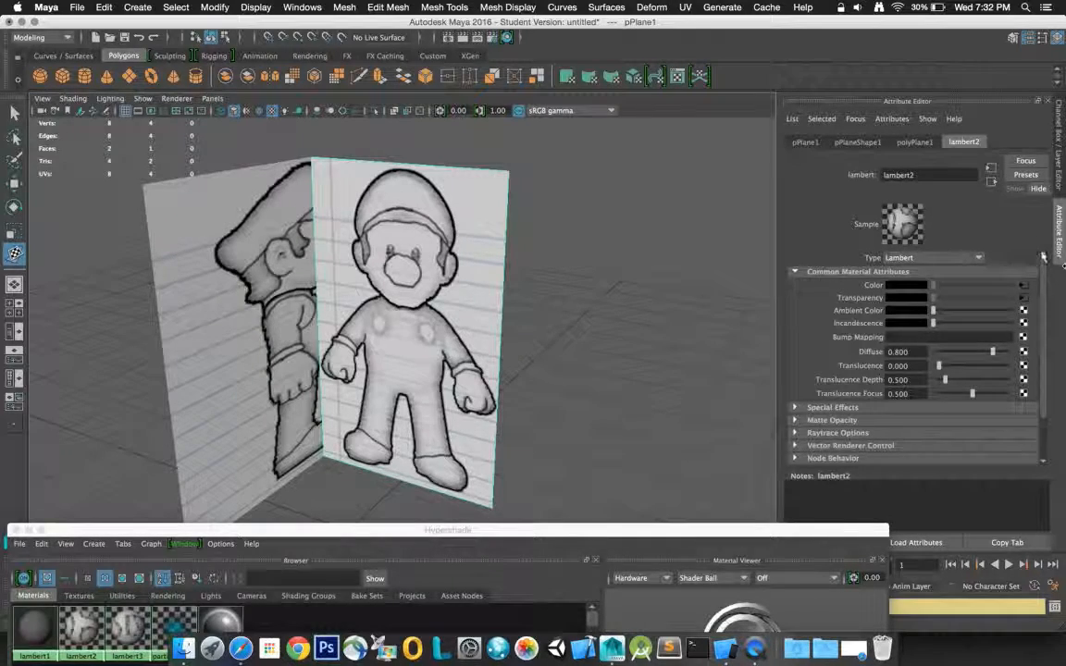
left_click(915, 143)
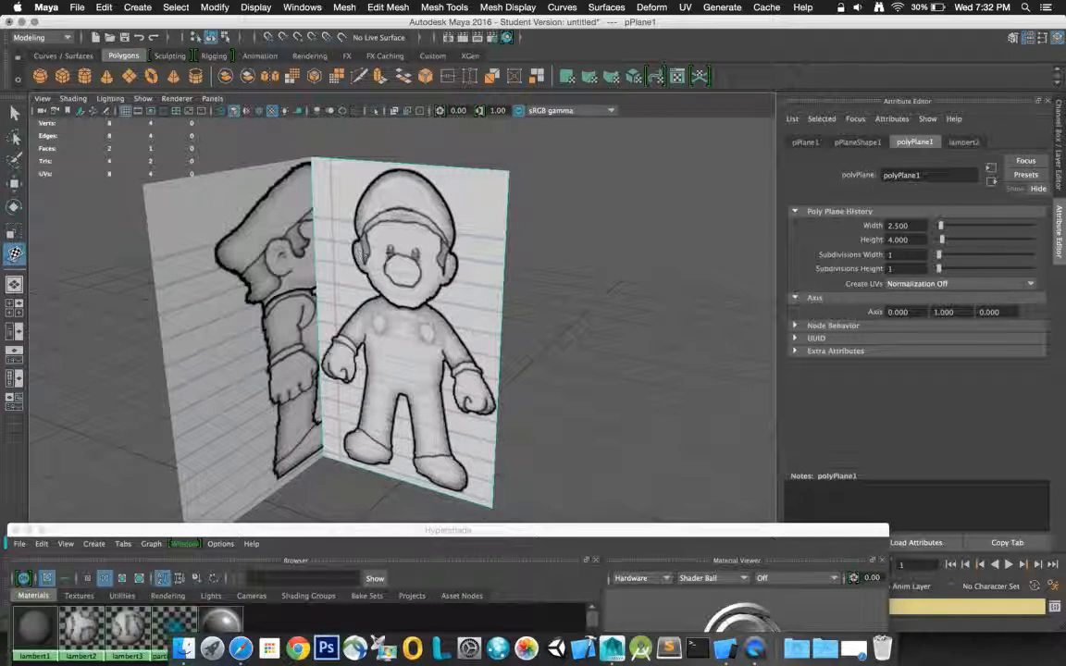
- Replace the side plane with a new polygon plane at the origin and minimize the Hypershade window
left_click(245, 242)
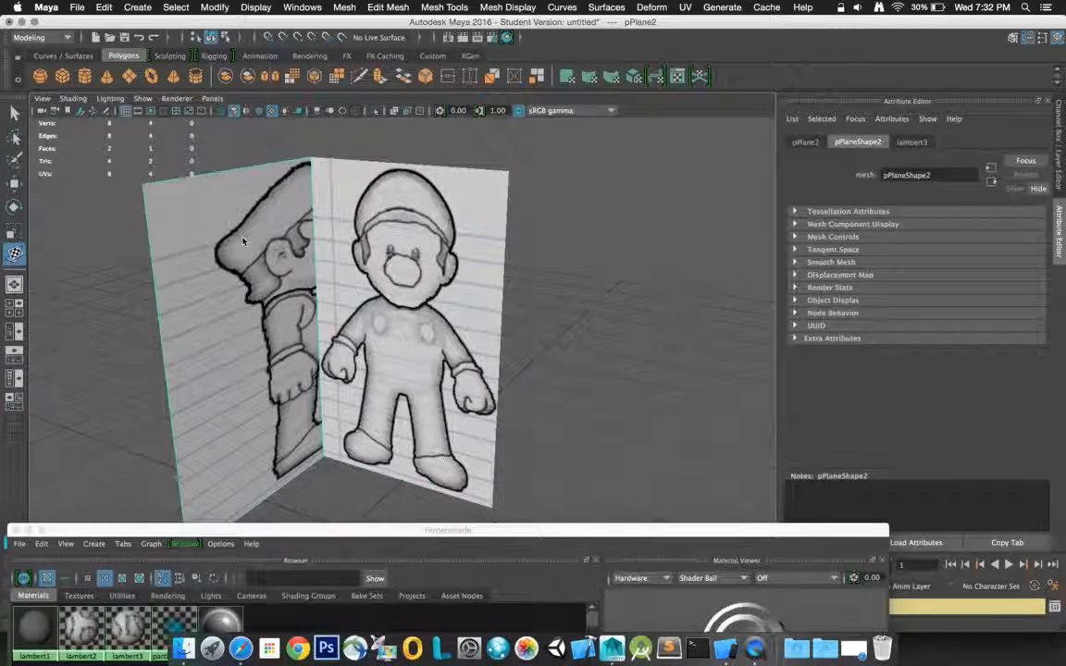
key("Delete")
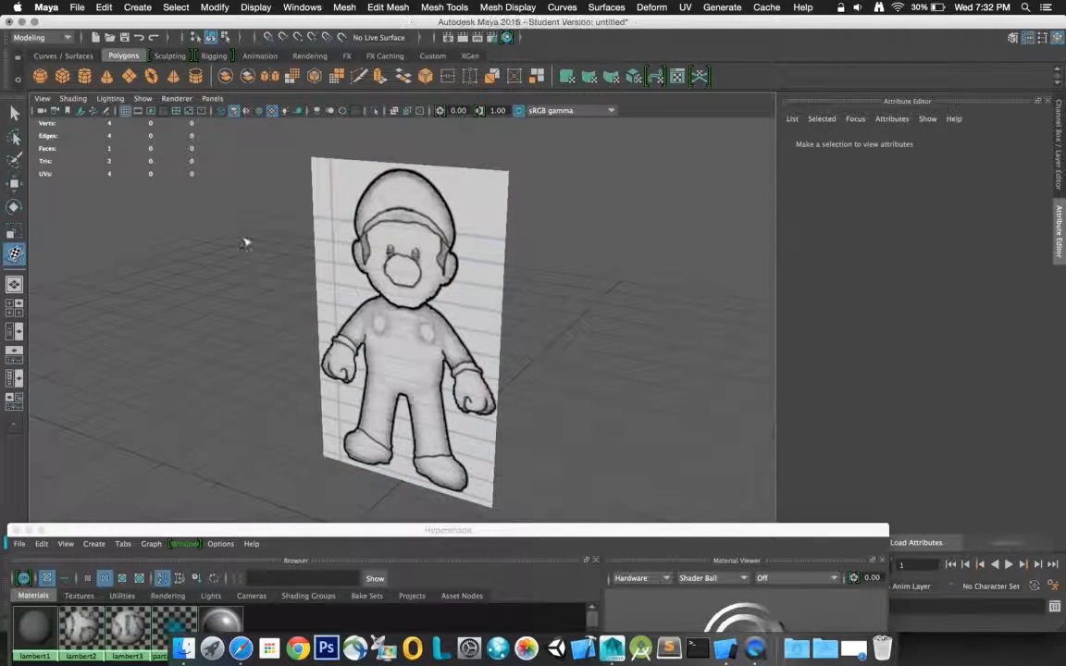
left_click(129, 76)
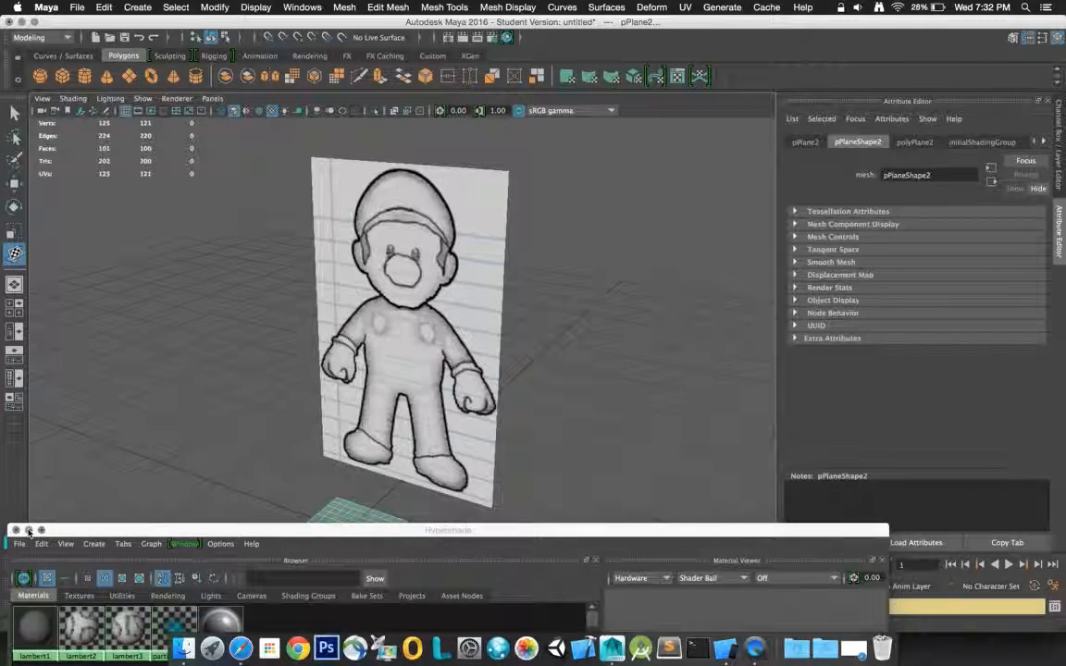
left_click_drag(88, 533, 529, 573)
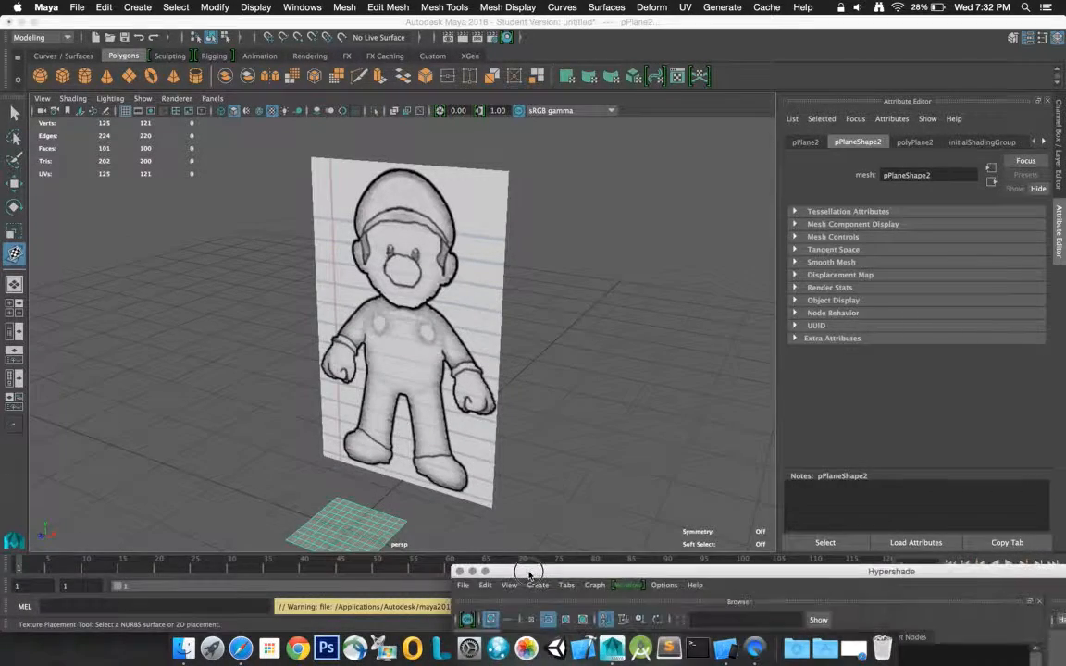
left_click(472, 572)
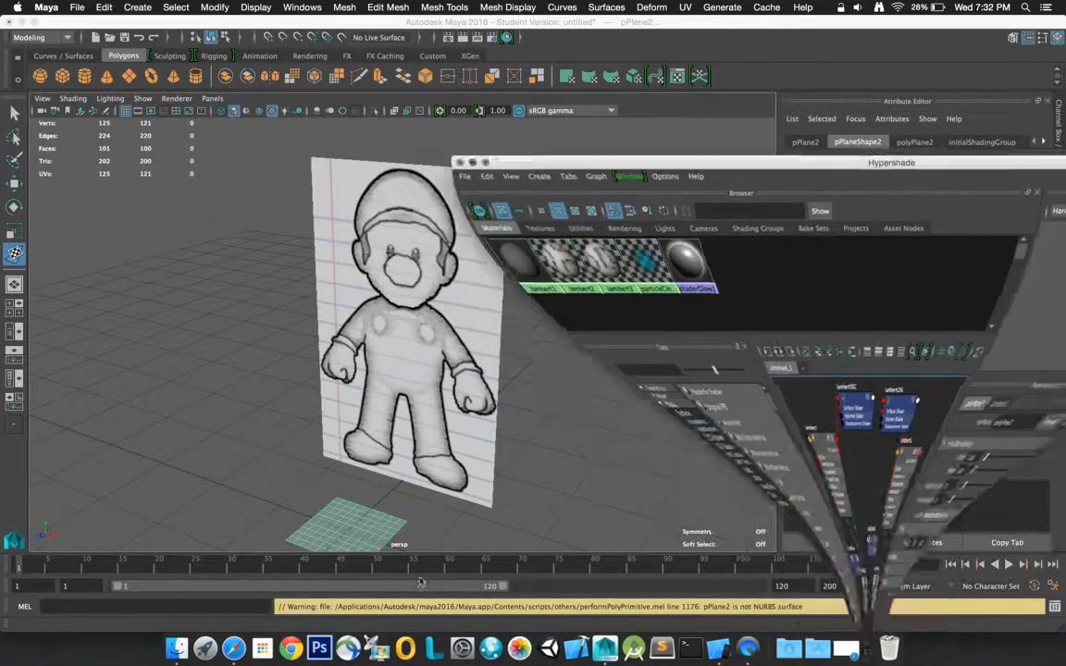
left_click(357, 529)
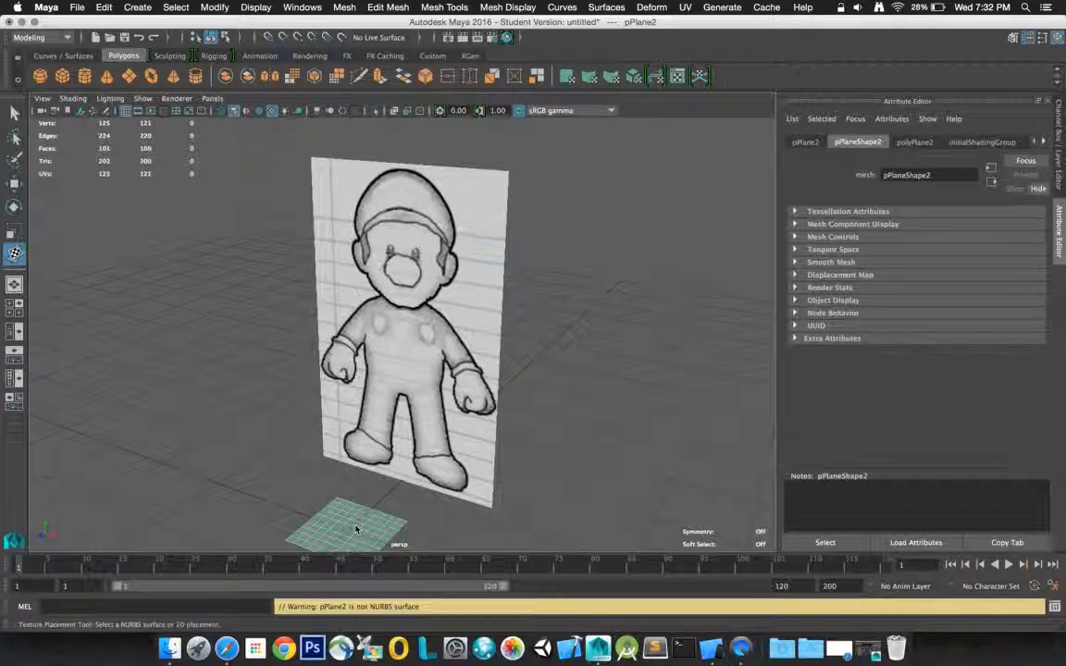
- Rotate the new plane 90 degrees in X and 90 degrees in Y so it stands perpendicular to the front drawing
left_click(914, 143)
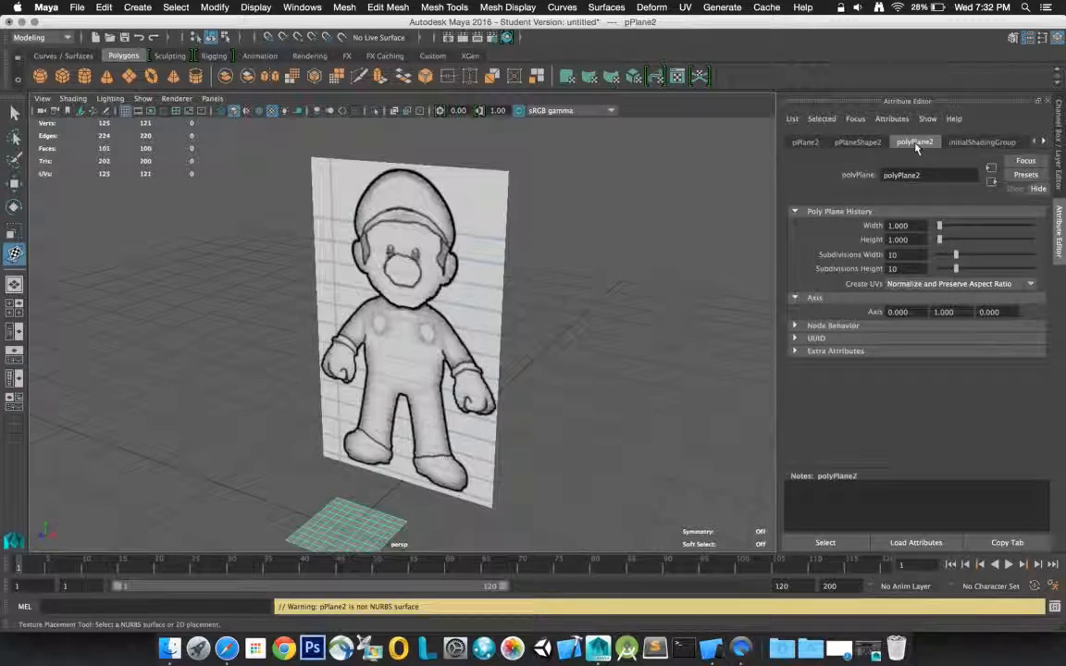
left_click(836, 144)
left_click(809, 144)
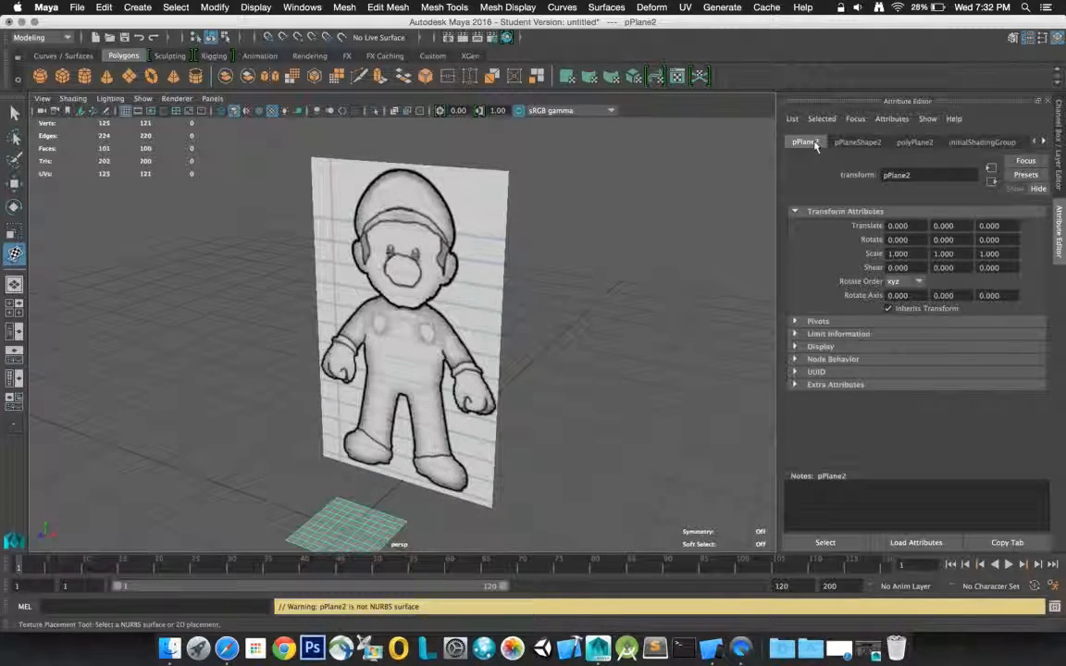
left_click(14, 207)
left_click_drag(335, 496, 388, 481)
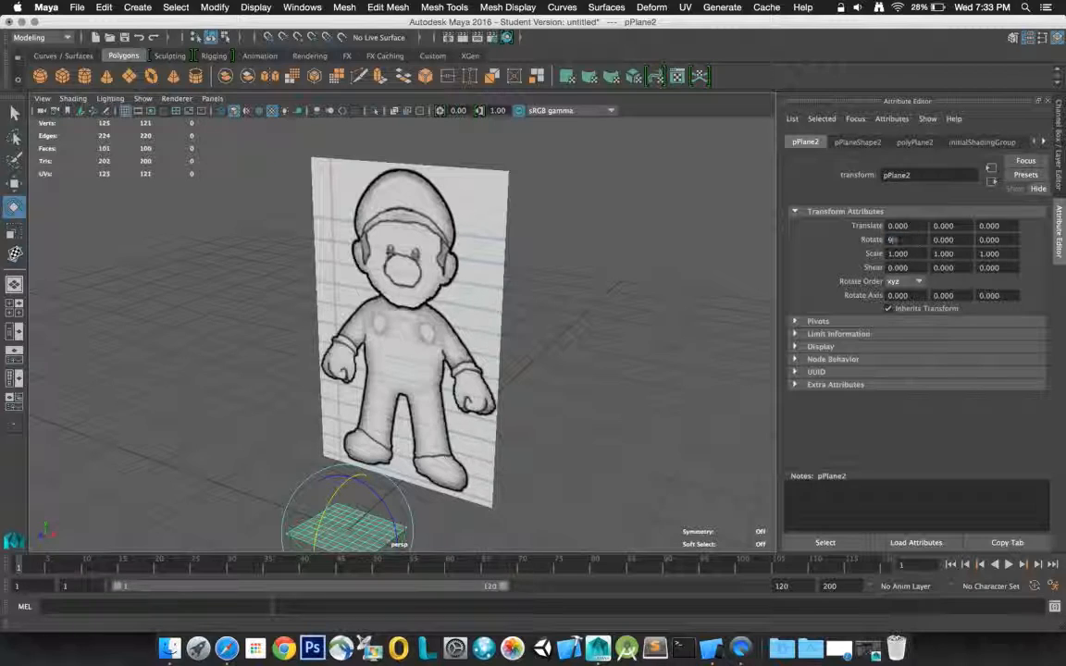
key("Return")
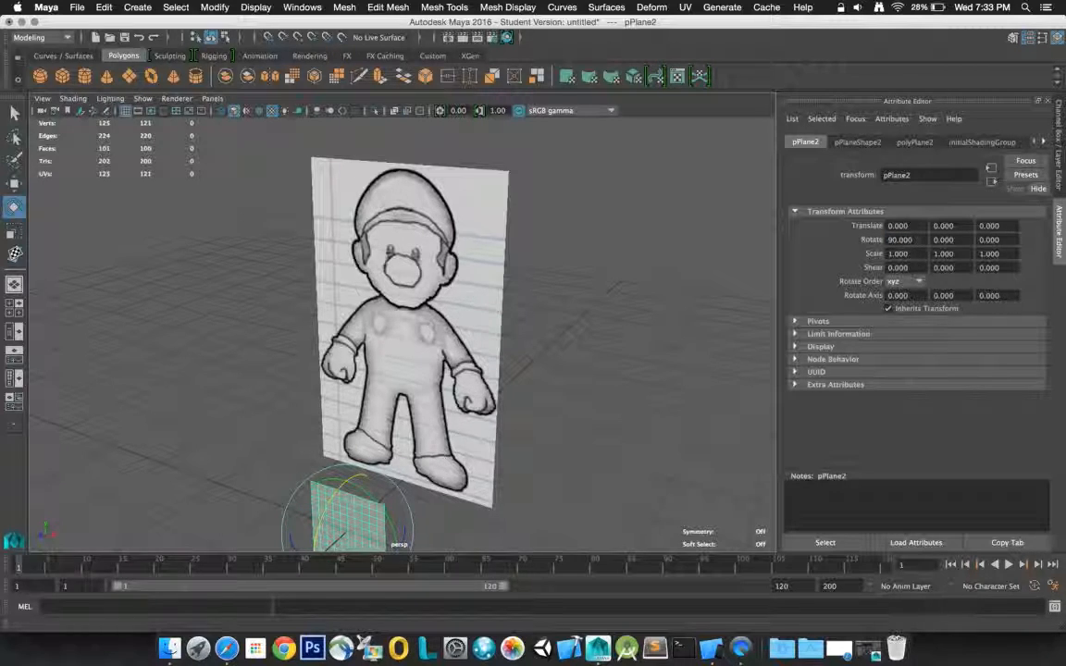
left_click(951, 239)
type("90")
key("Return")
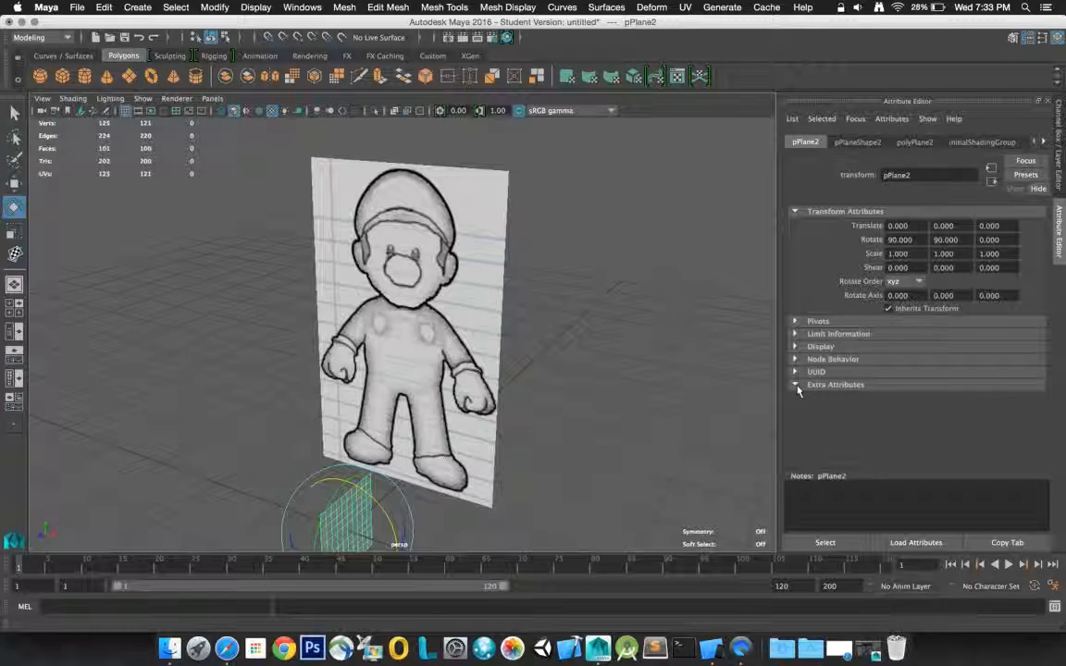
- Set the new plane's width and height subdivisions to 1 and its width to 2.5
left_click(857, 141)
left_click(914, 142)
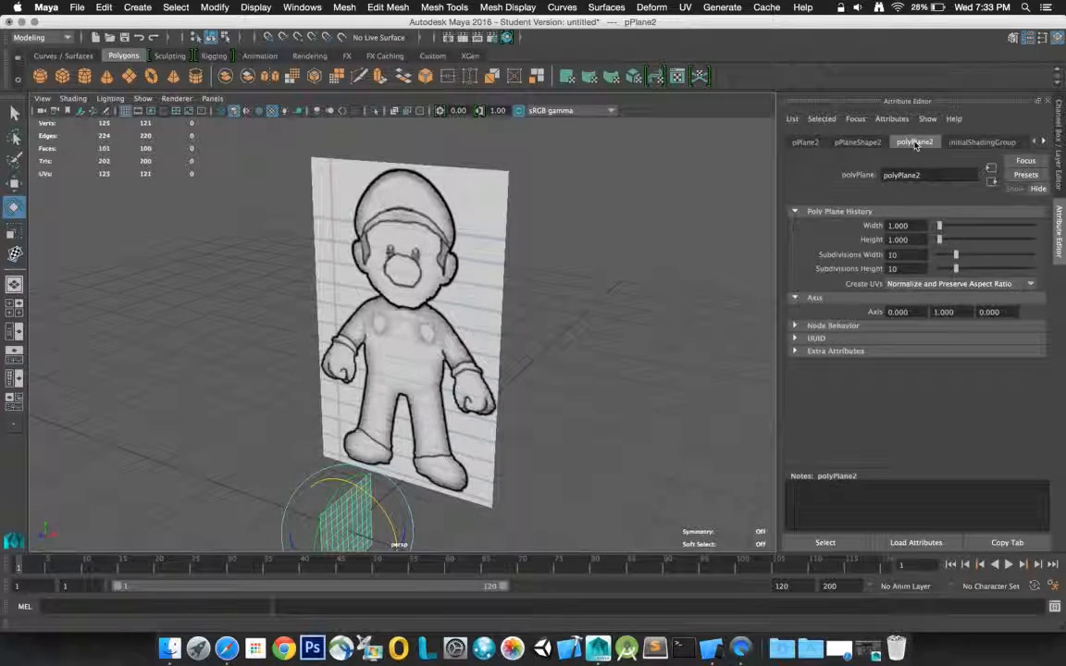
left_click(979, 142)
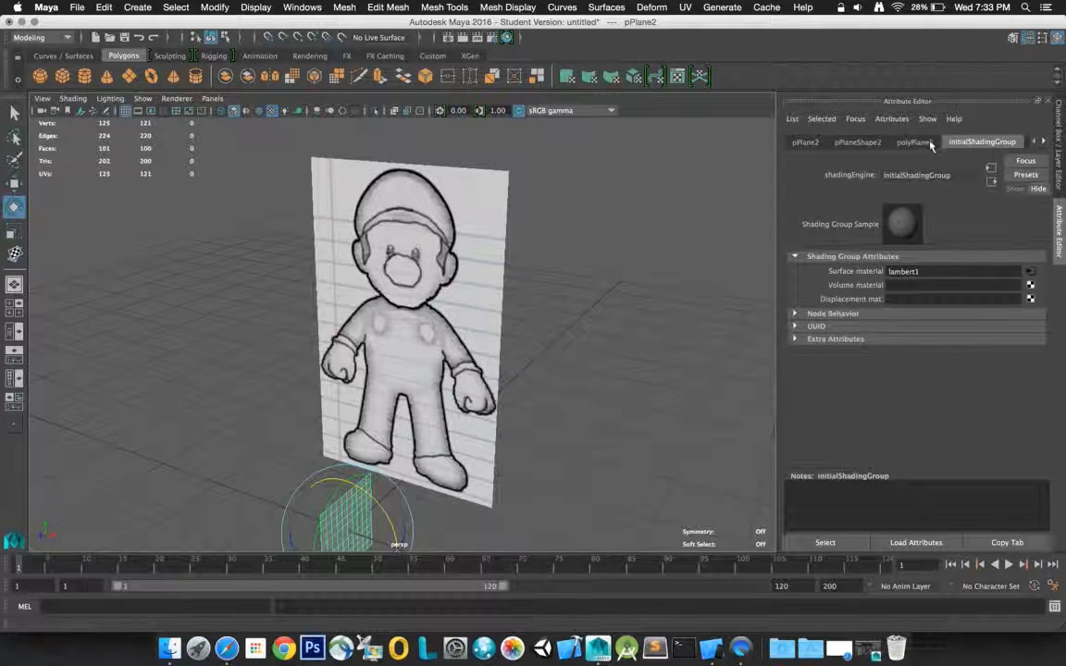
left_click(920, 144)
left_click(1059, 141)
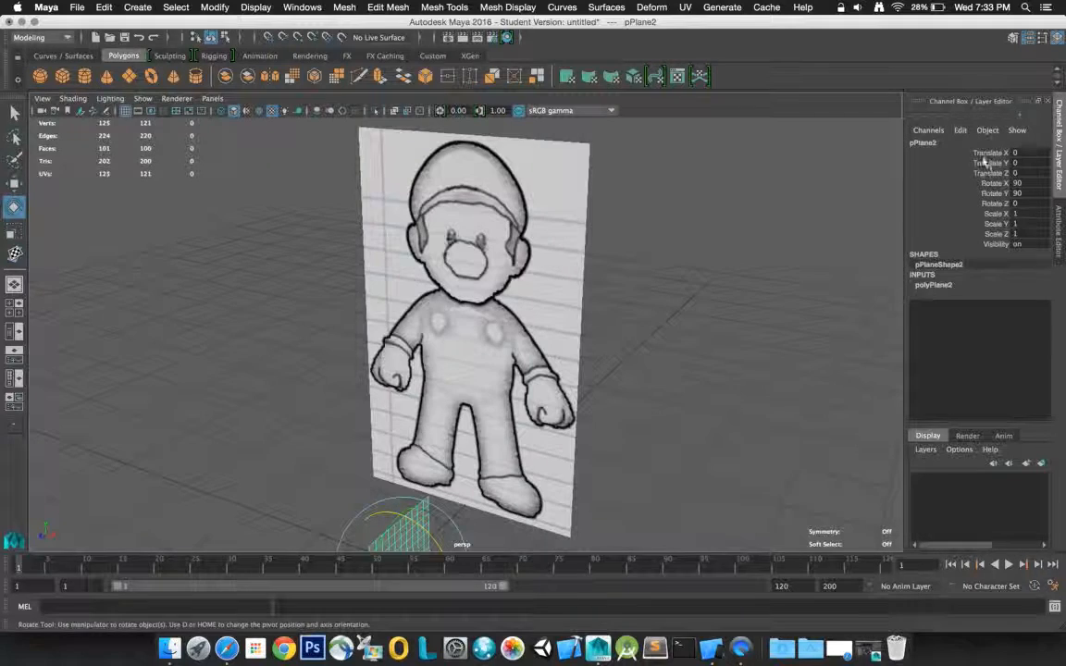
left_click(937, 284)
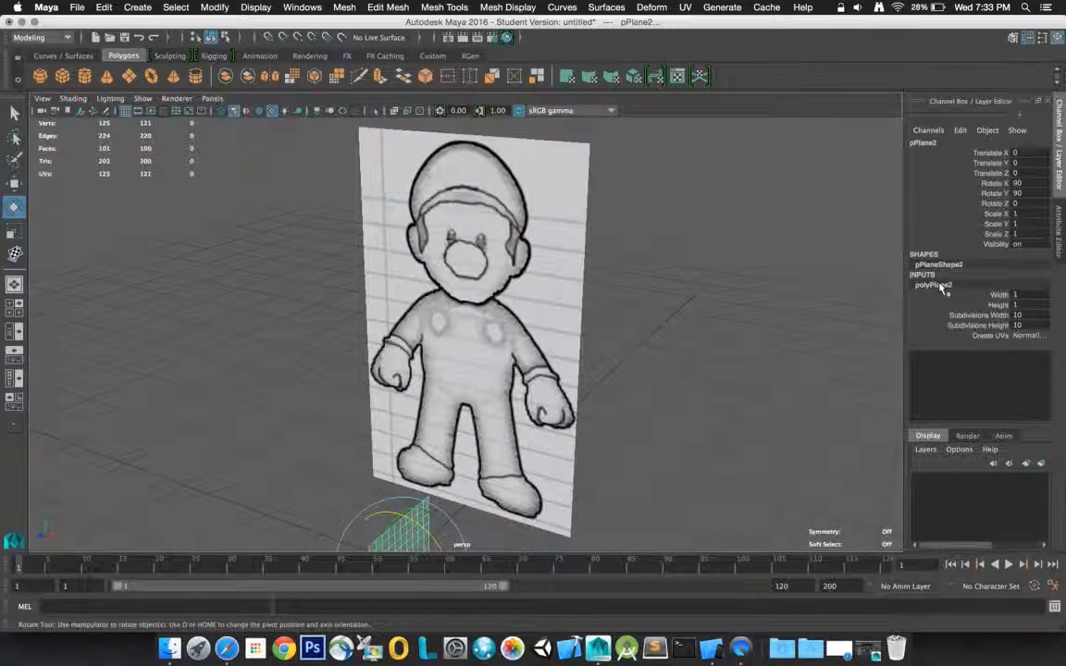
double_click(1019, 316)
left_click(1035, 325)
type("1")
left_click(1025, 295)
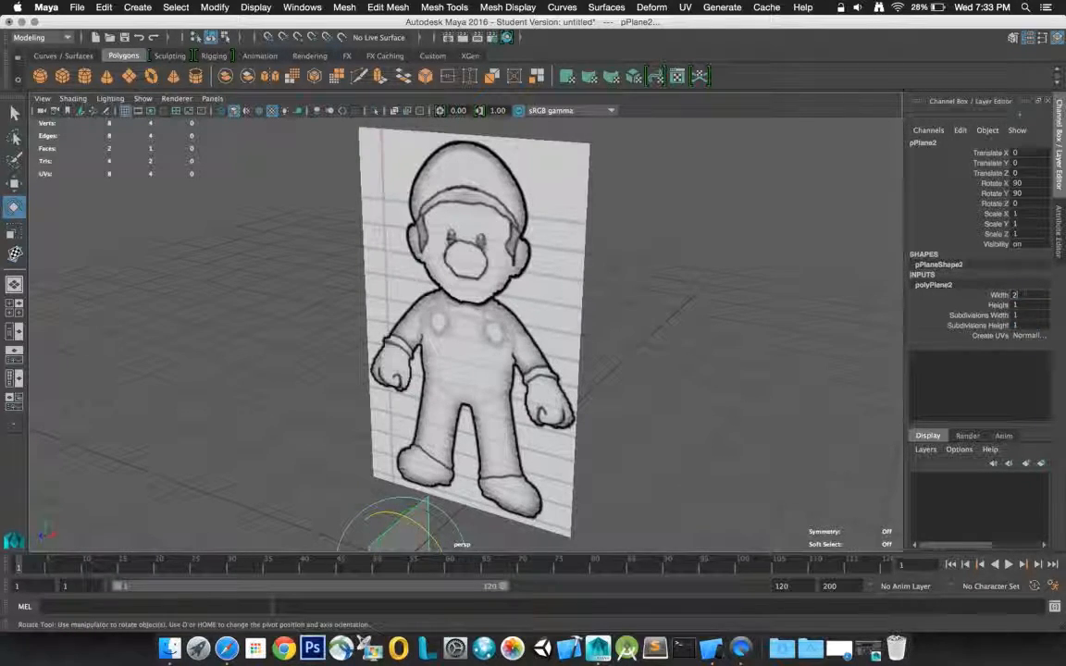
type("2.5")
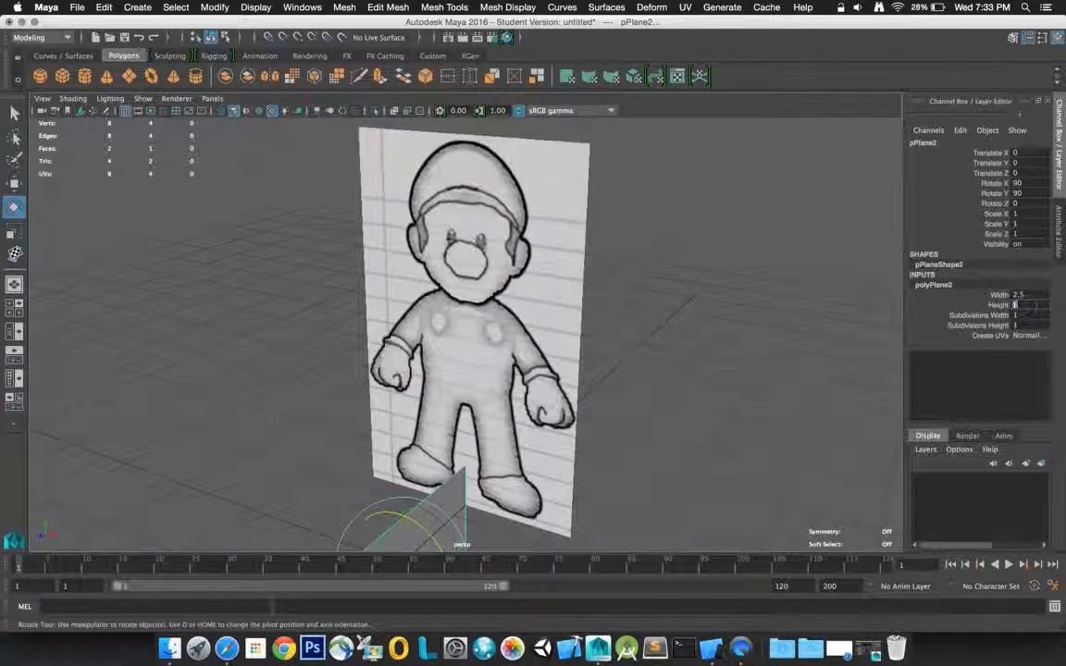
- Set the new side plane's height to 4 and its Translate Y to 2
left_click(1025, 305)
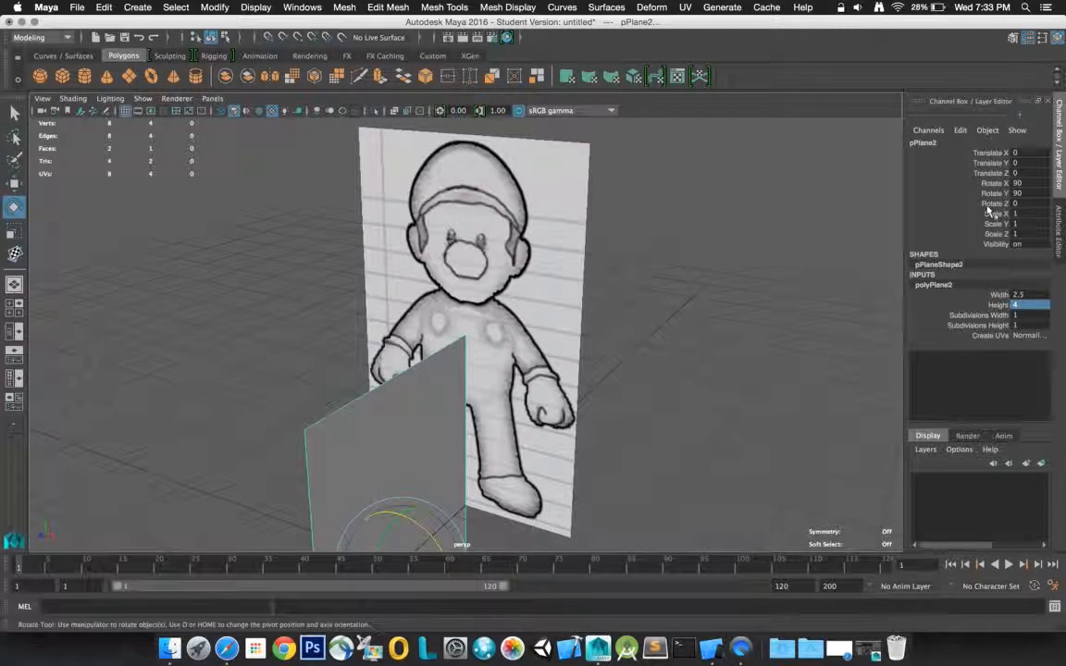
left_click(1019, 163)
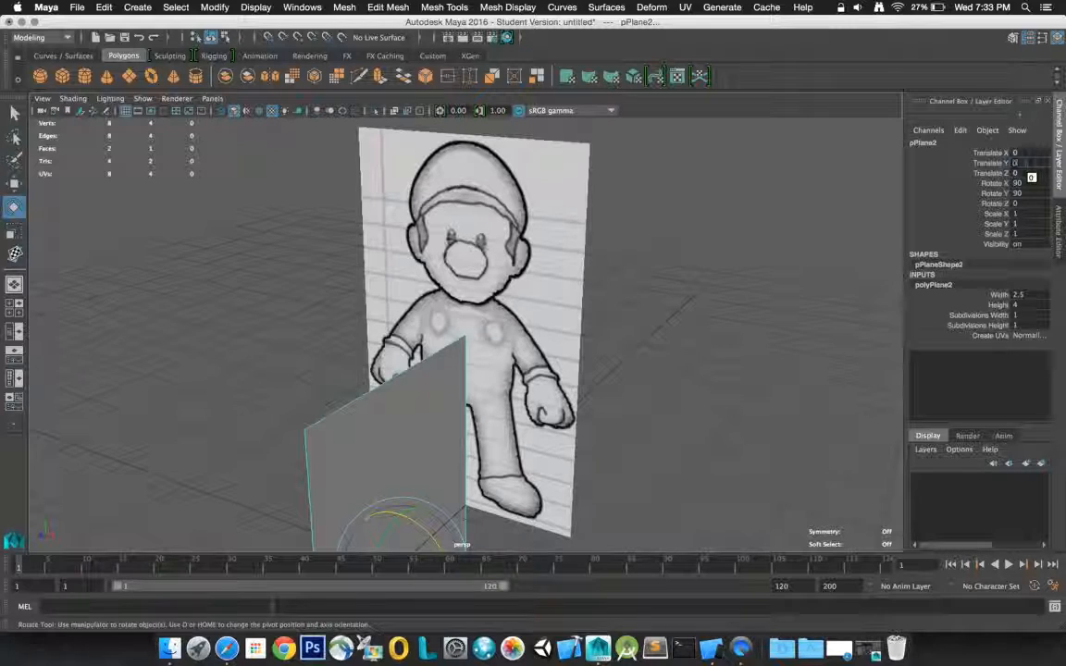
type("-2")
key("Return")
left_click(1031, 164)
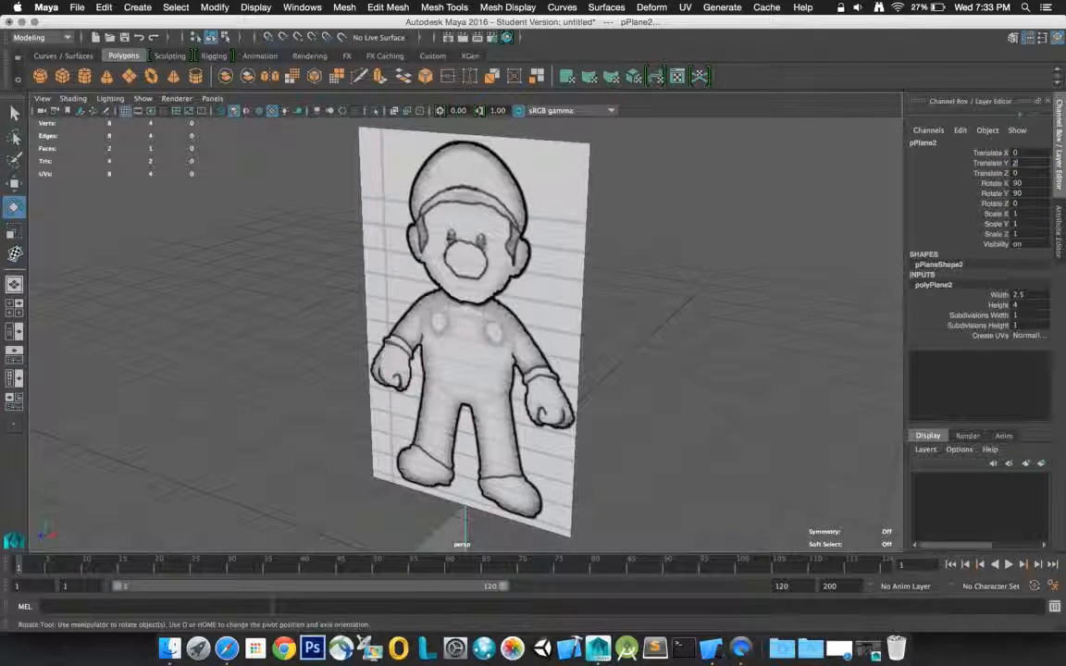
key("Return")
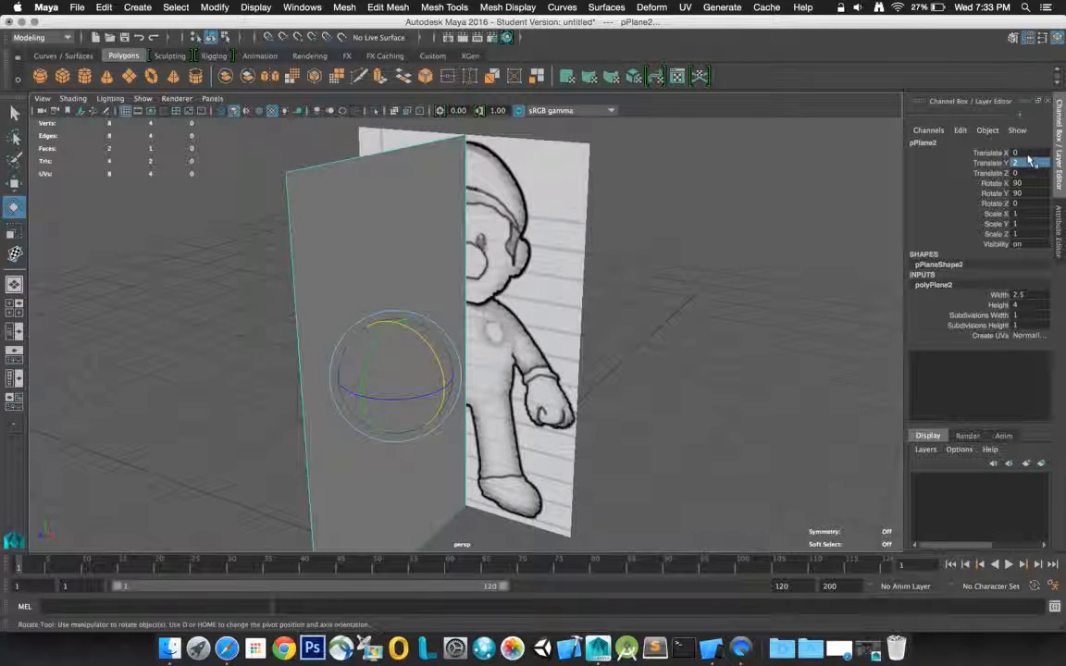
- Set the side plane's Translate X to -1.25 so it meets one vertical edge of the front drawing
left_click(1029, 153)
type("-1.25")
key("Return")
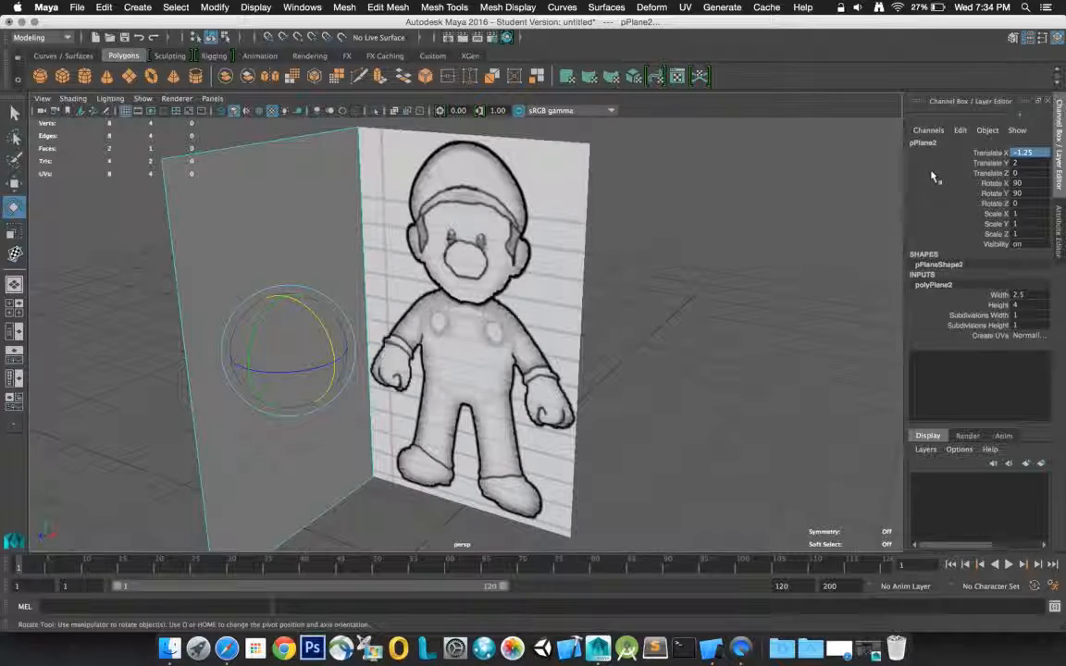
key("q")
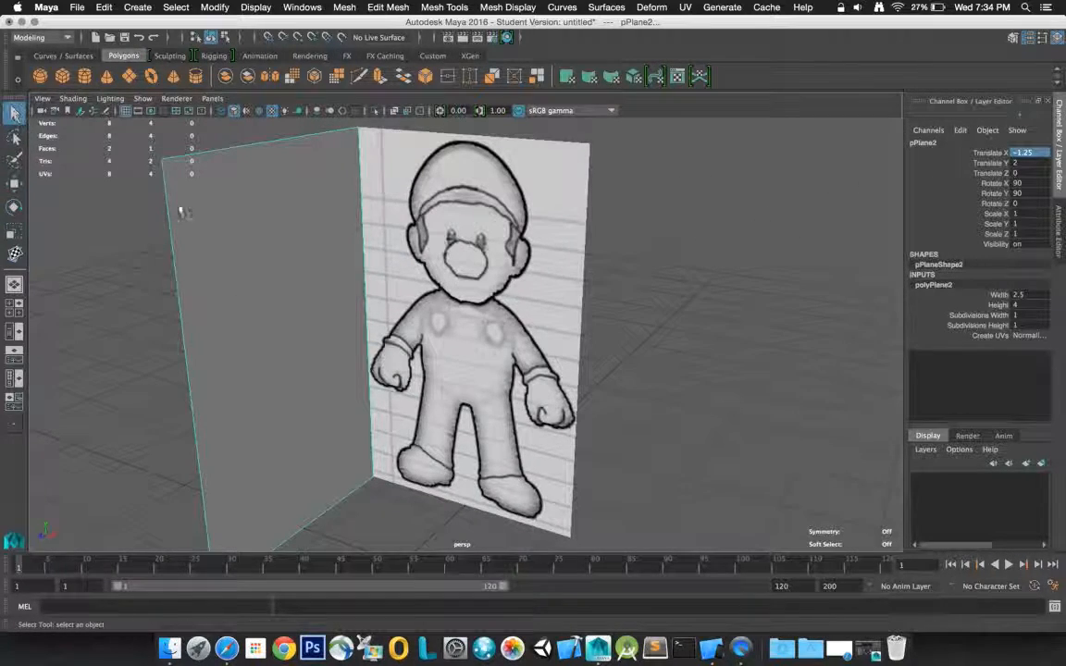
- Restore the Hypershade, assign the lambert3 material with the side drawing to the new plane, and minimize the window
left_click(868, 648)
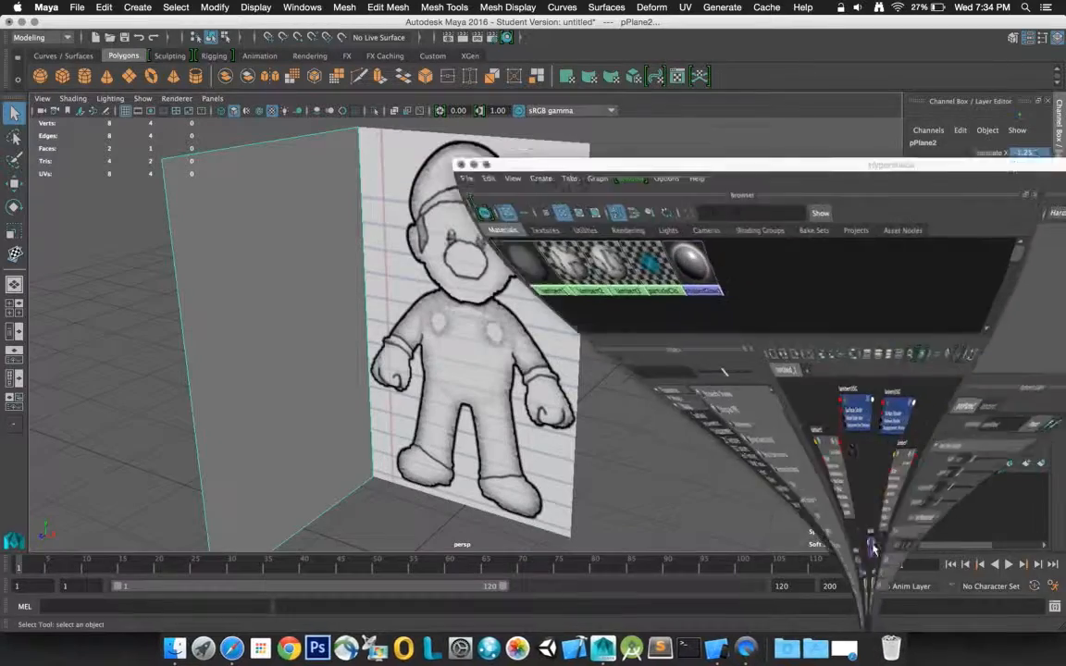
left_click_drag(727, 571, 750, 131)
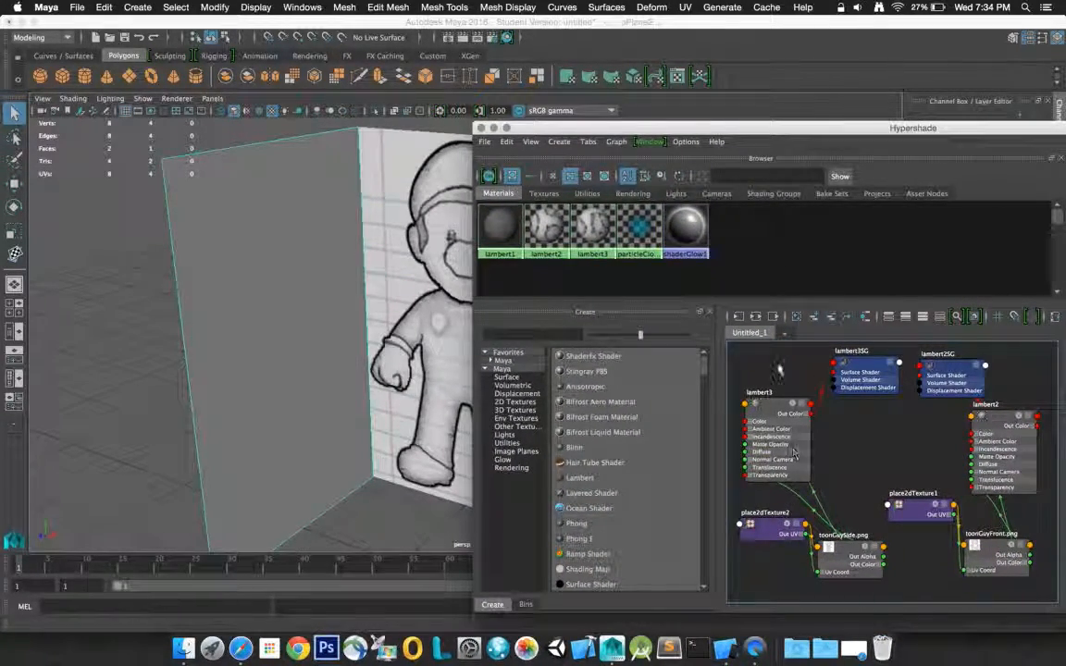
middle_click_drag(770, 404, 256, 317)
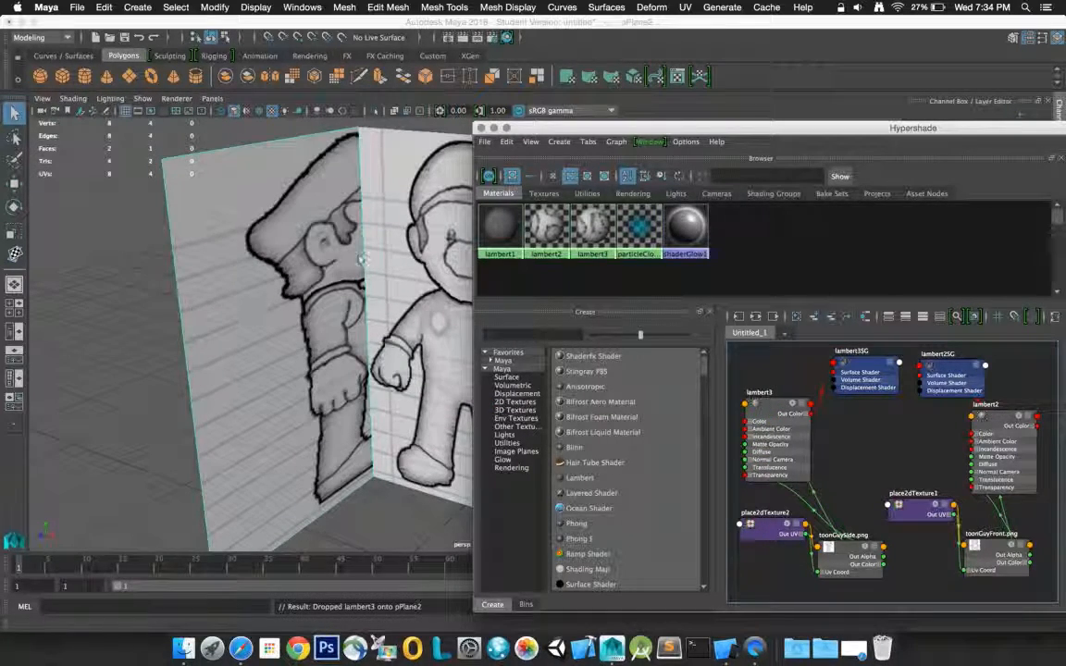
left_click(479, 127)
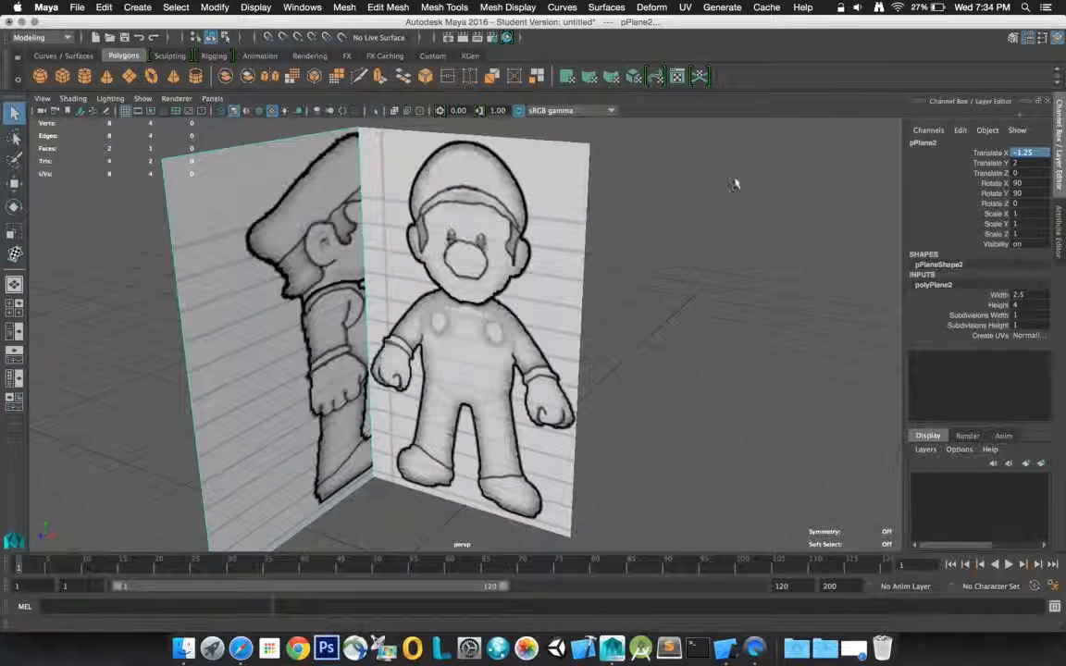
- Set Create UVs on the side plane's polyPlane2 node to Normalization Off
left_click(1059, 222)
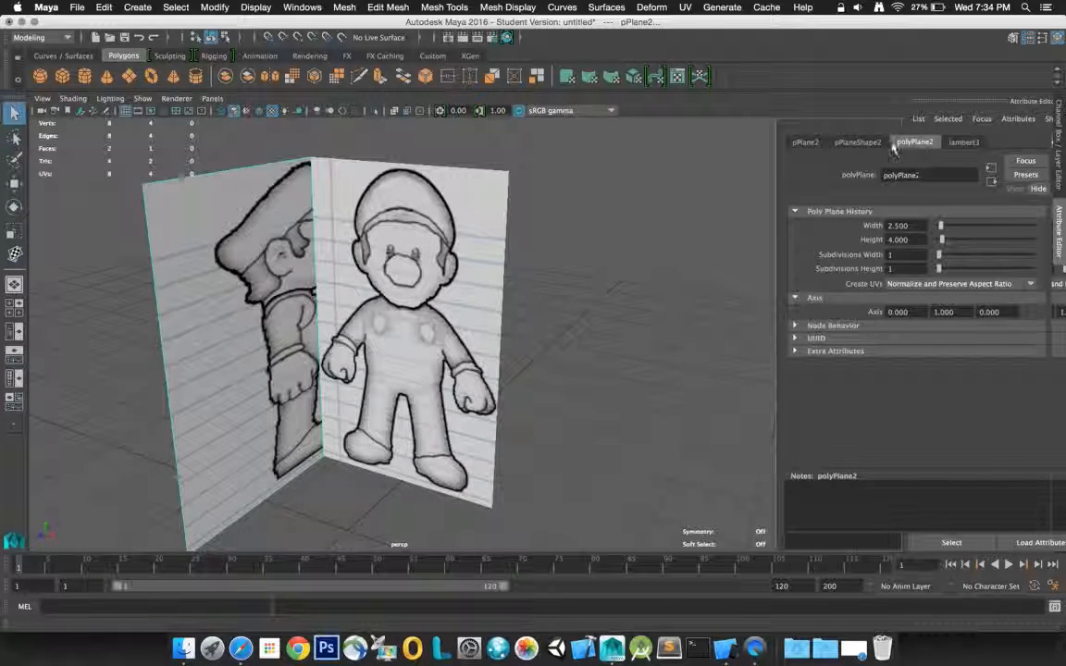
left_click(1018, 287)
left_click(917, 306)
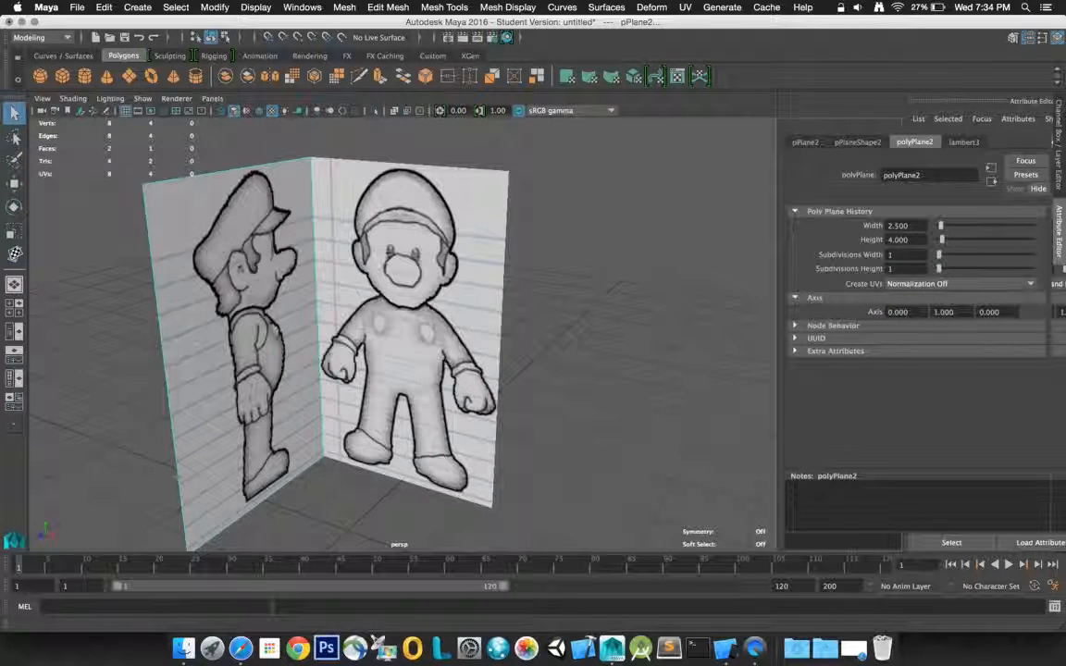
left_click_drag(264, 238, 295, 262, "alt")
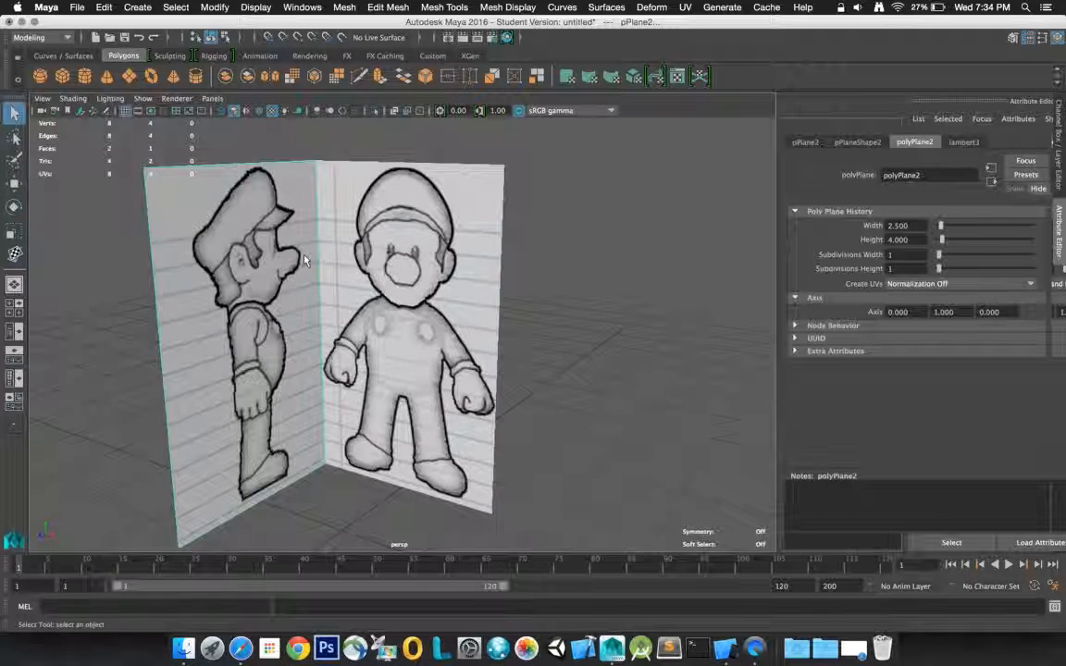
left_click_drag(271, 259, 221, 253, "alt")
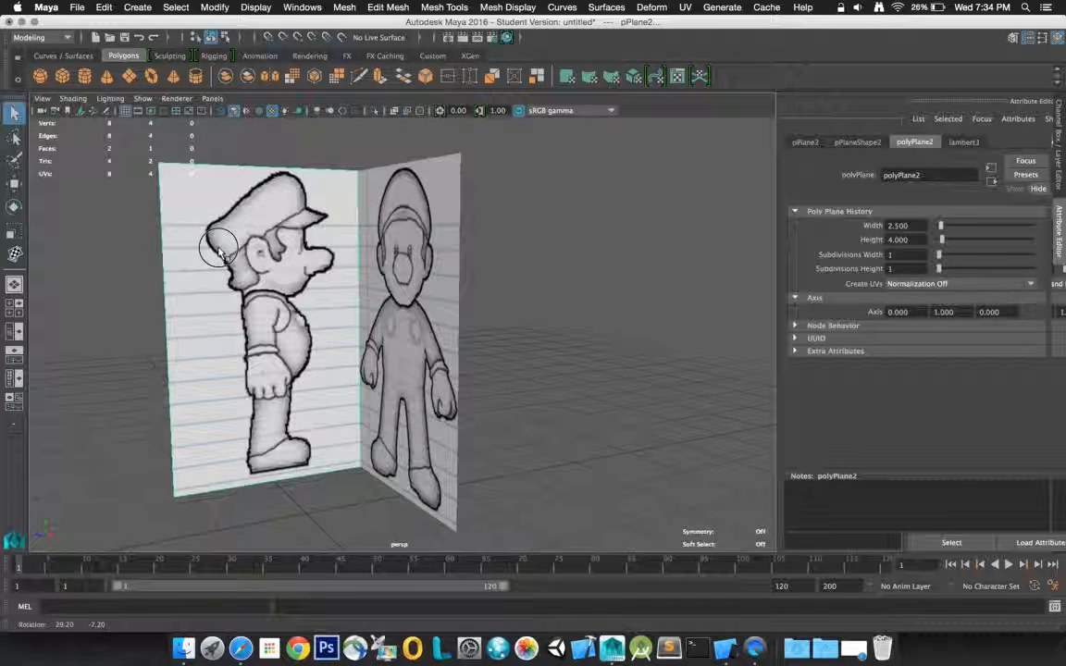
left_click_drag(219, 250, 243, 255, "alt")
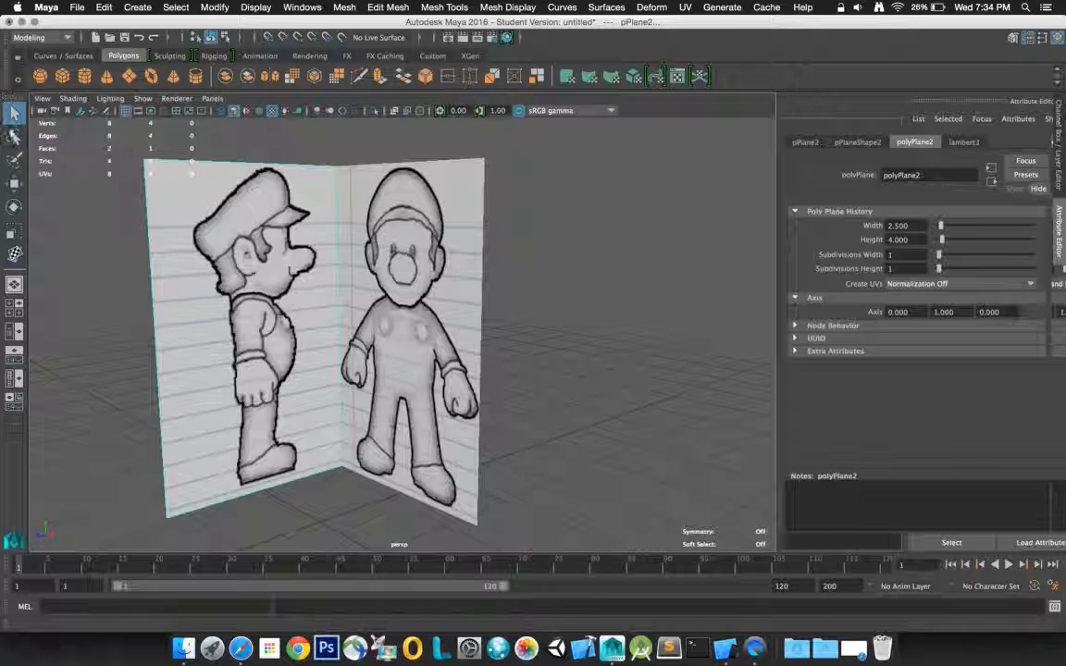
- Try rotating the side plane freehand about its vertical axis and reset its Rotate Y to 0
left_click(14, 207)
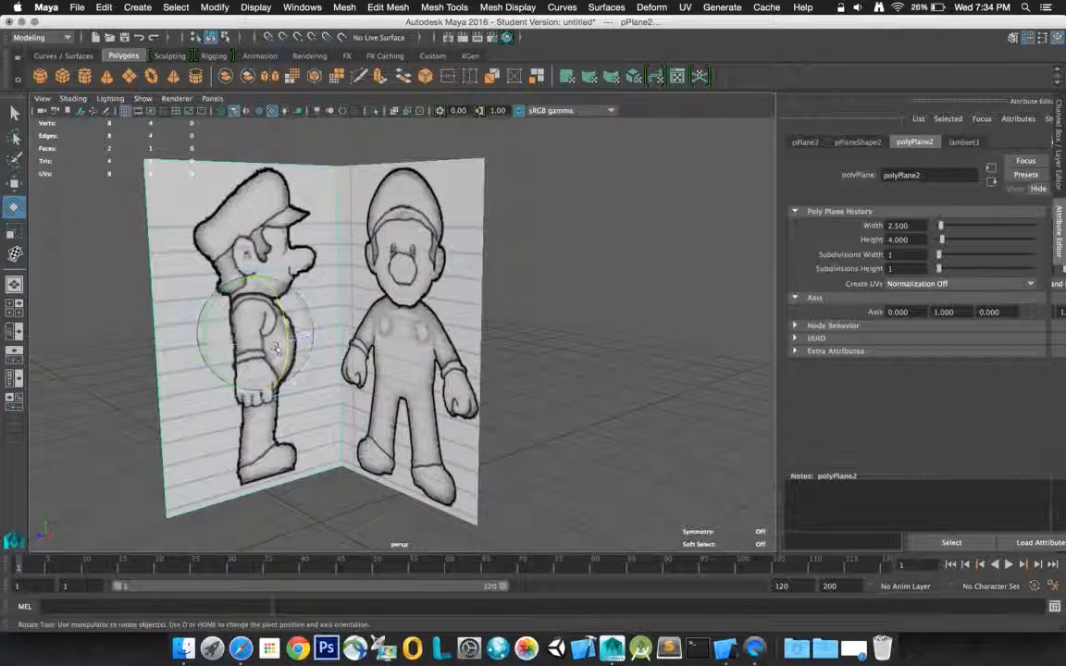
left_click_drag(275, 346, 171, 338)
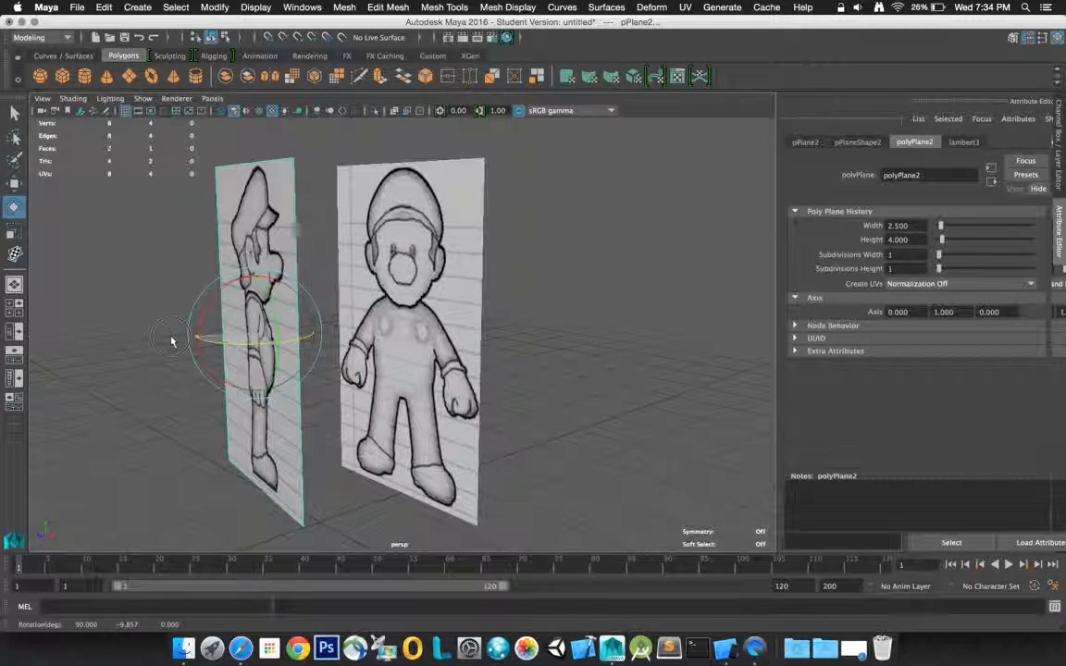
left_click(1062, 137)
left_click(1026, 194)
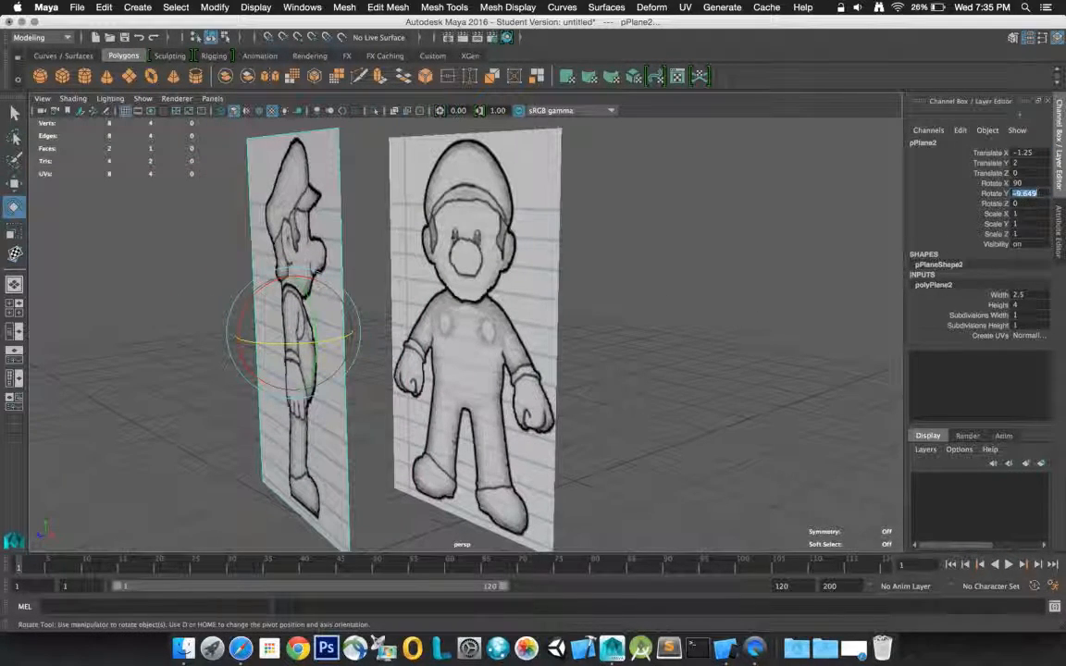
type("0")
key("Return")
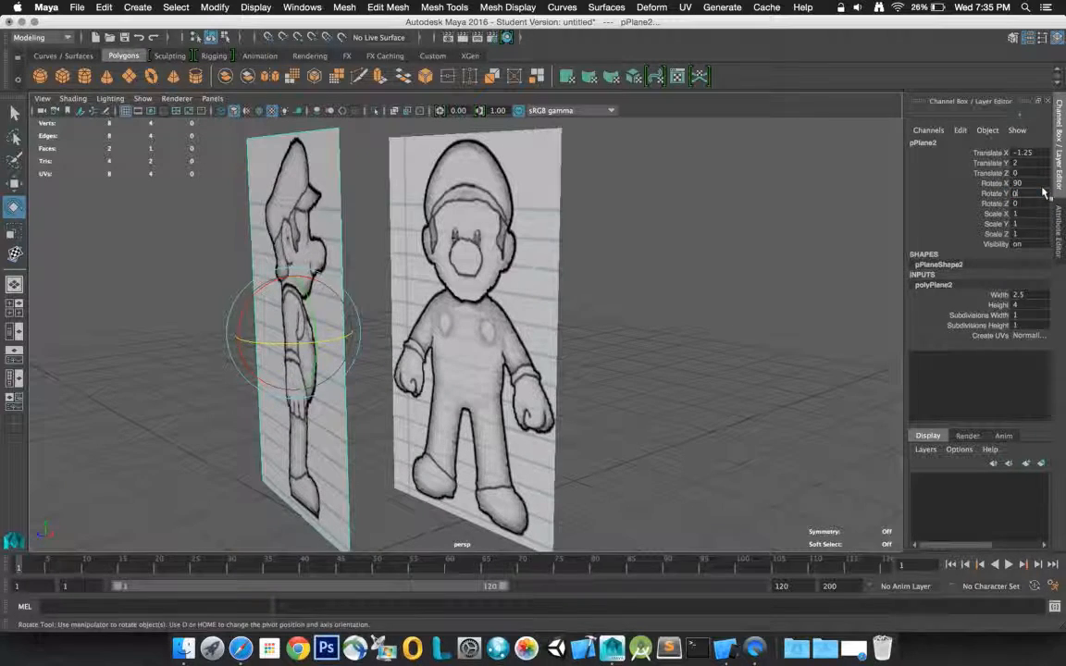
- Set the side plane's Rotate Y to -90 so its drawing faces the opposite way
left_click(1029, 195)
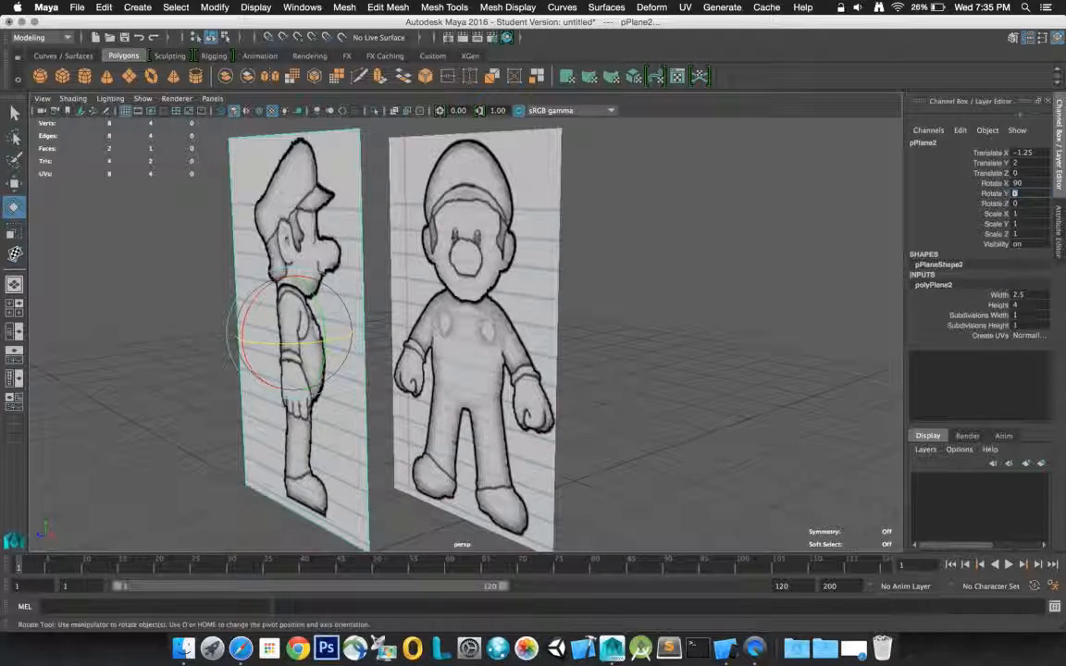
type("-90")
key("Return")
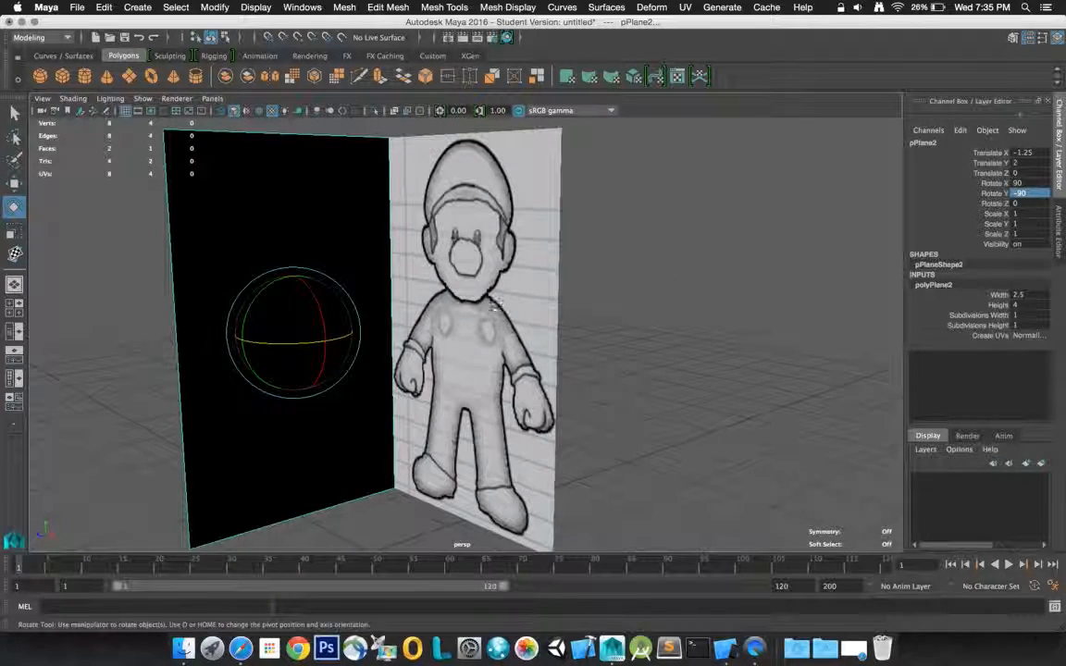
- Set the side plane's Translate X to 1.25 to place it on the front drawing's other edge, and deselect it
left_click_drag(462, 312, 578, 310, "alt")
double_click(1022, 153)
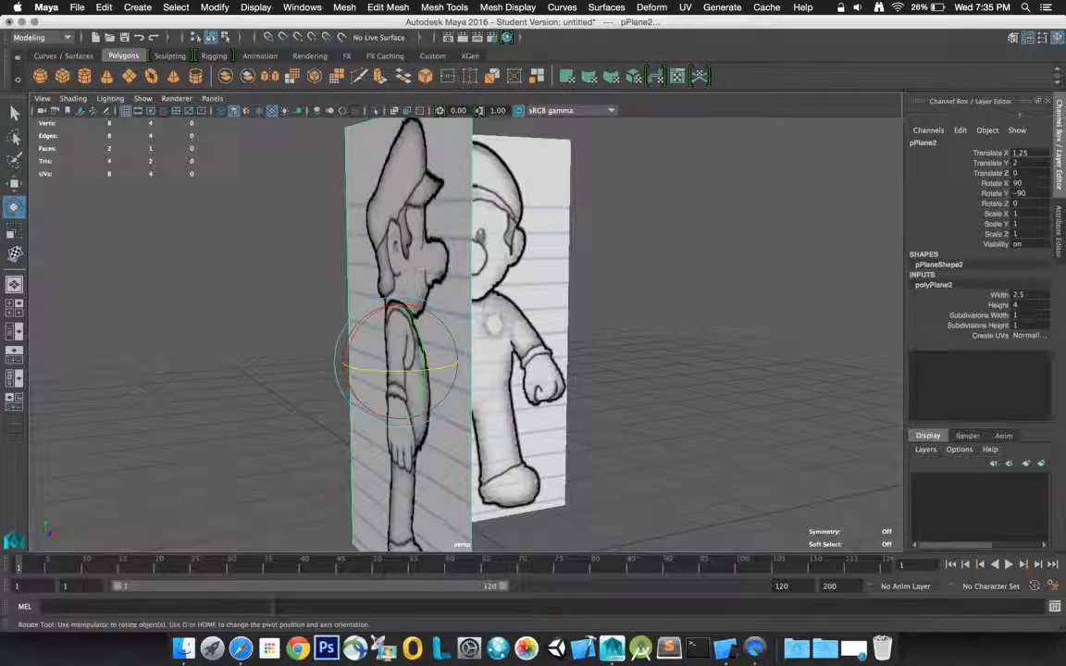
type("1.25")
key("Return")
left_click_drag(568, 231, 604, 246, "alt")
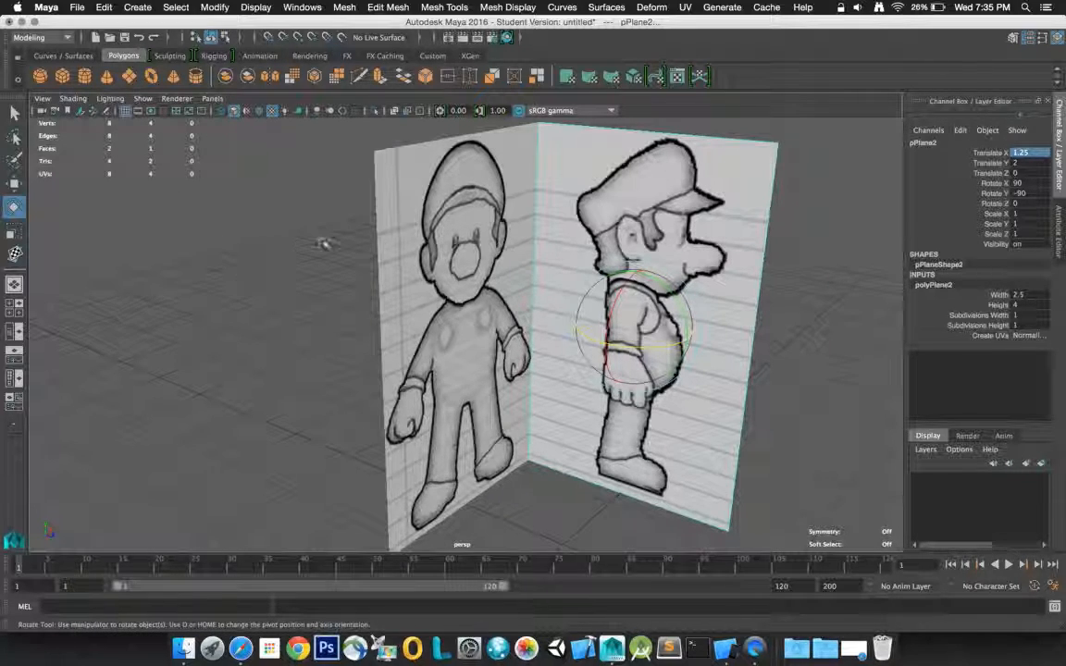
left_click(14, 112)
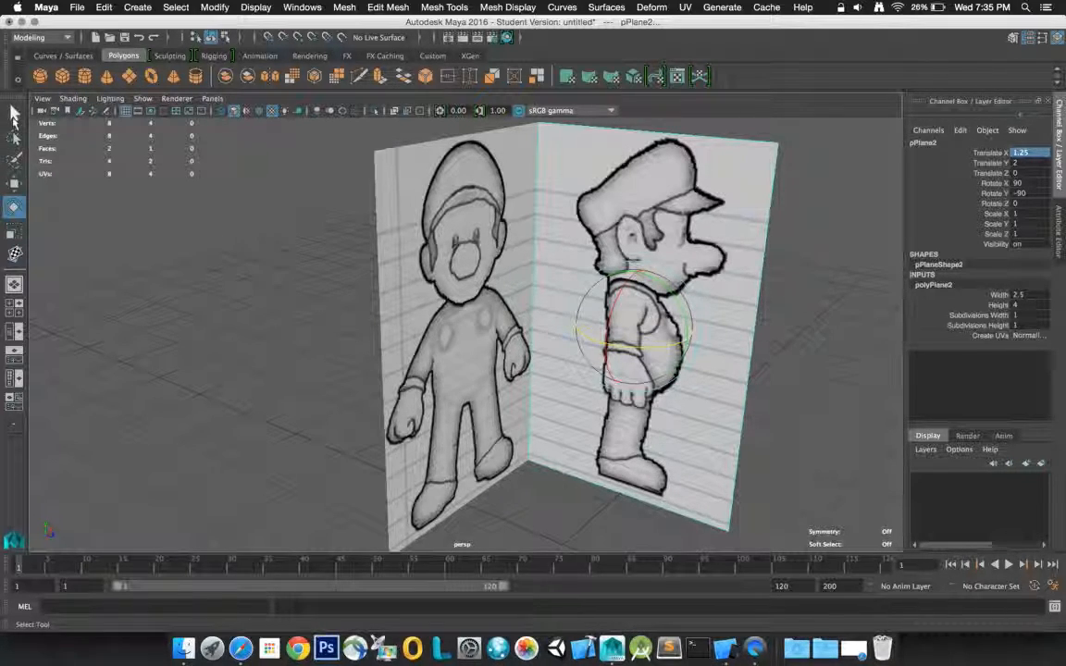
left_click(317, 261)
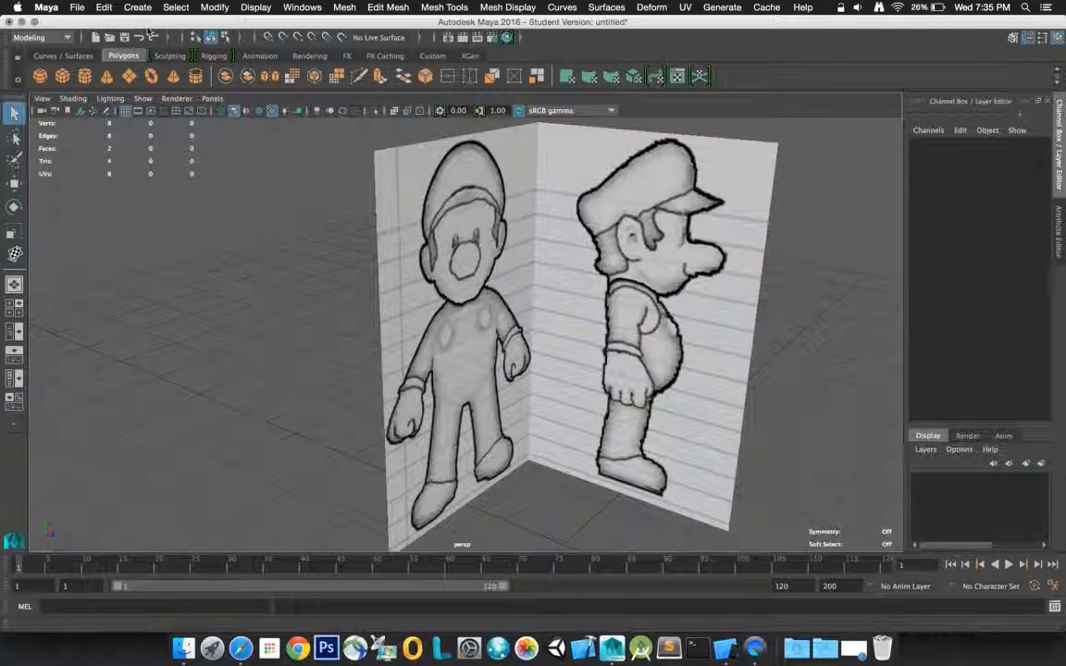
- Start saving the scene under a new name and set the project to the ToonGuy folder
left_click(77, 8)
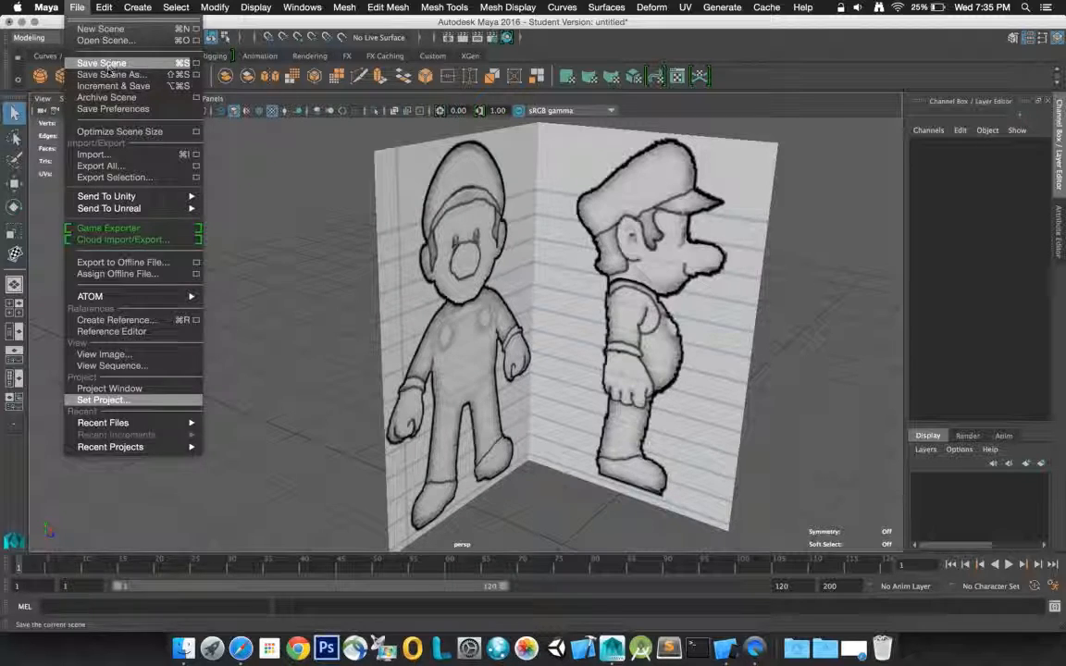
left_click(109, 74)
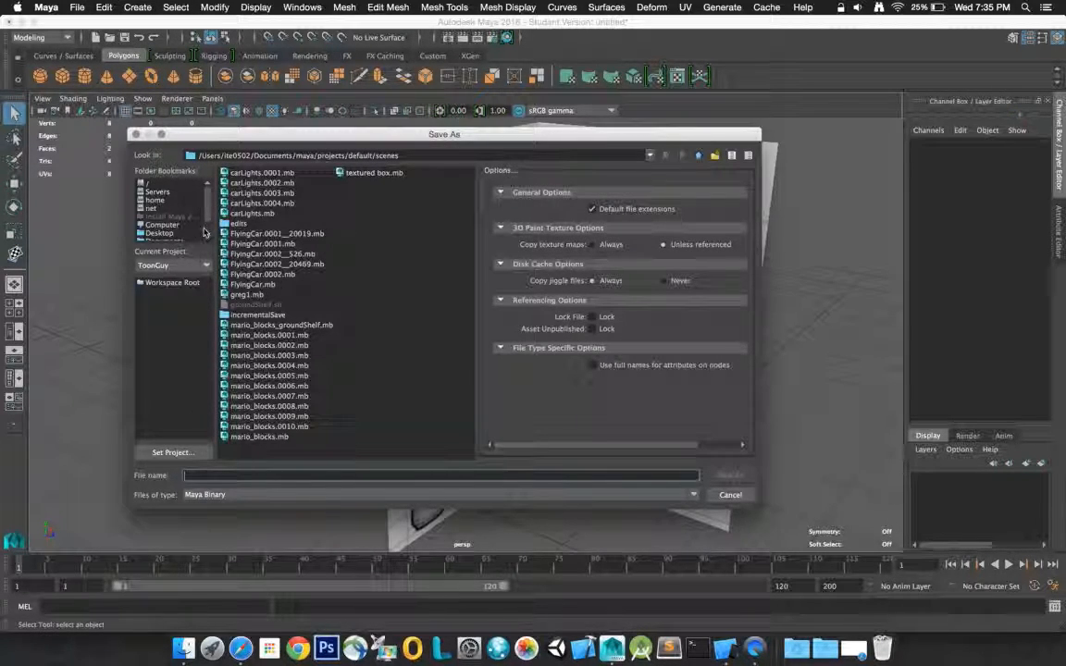
left_click_drag(207, 215, 209, 228)
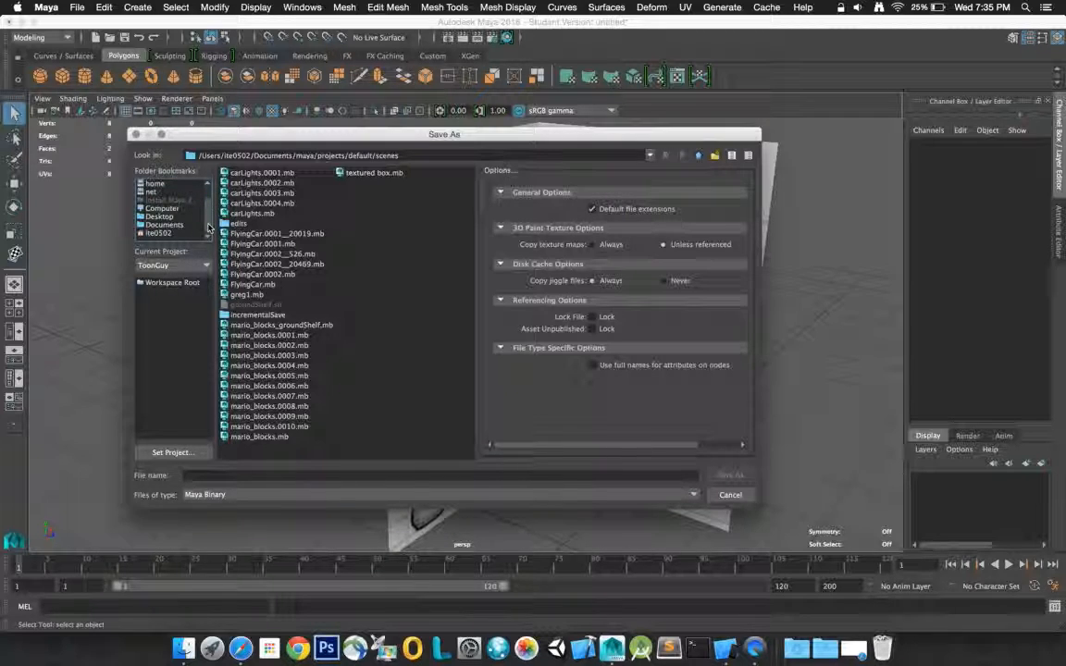
left_click_drag(208, 228, 208, 209)
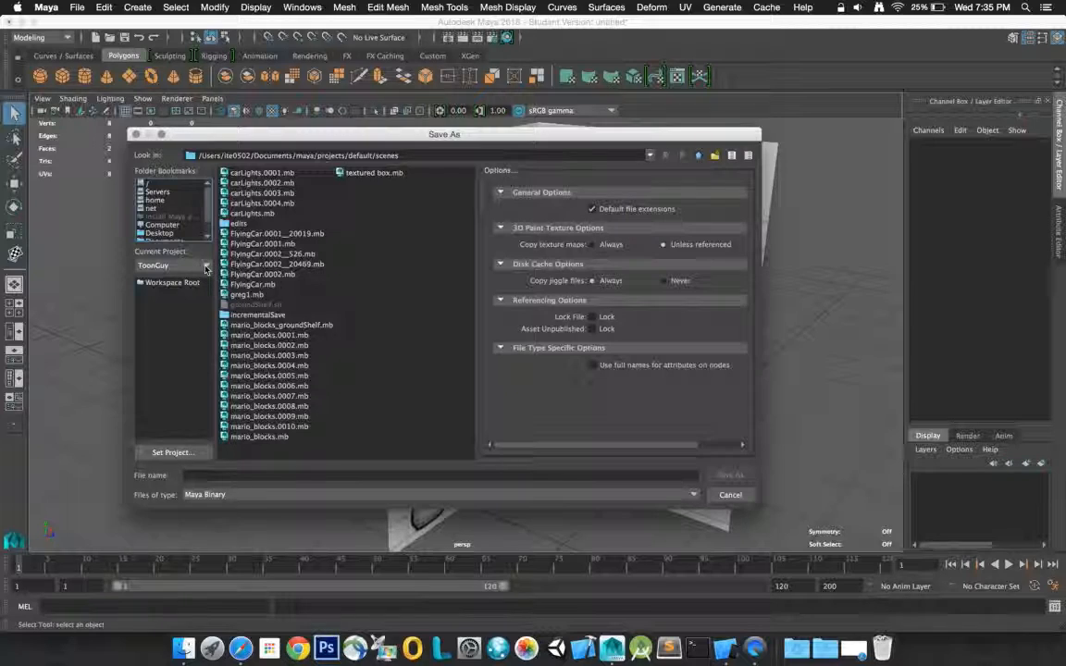
left_click(207, 267)
left_click(157, 311)
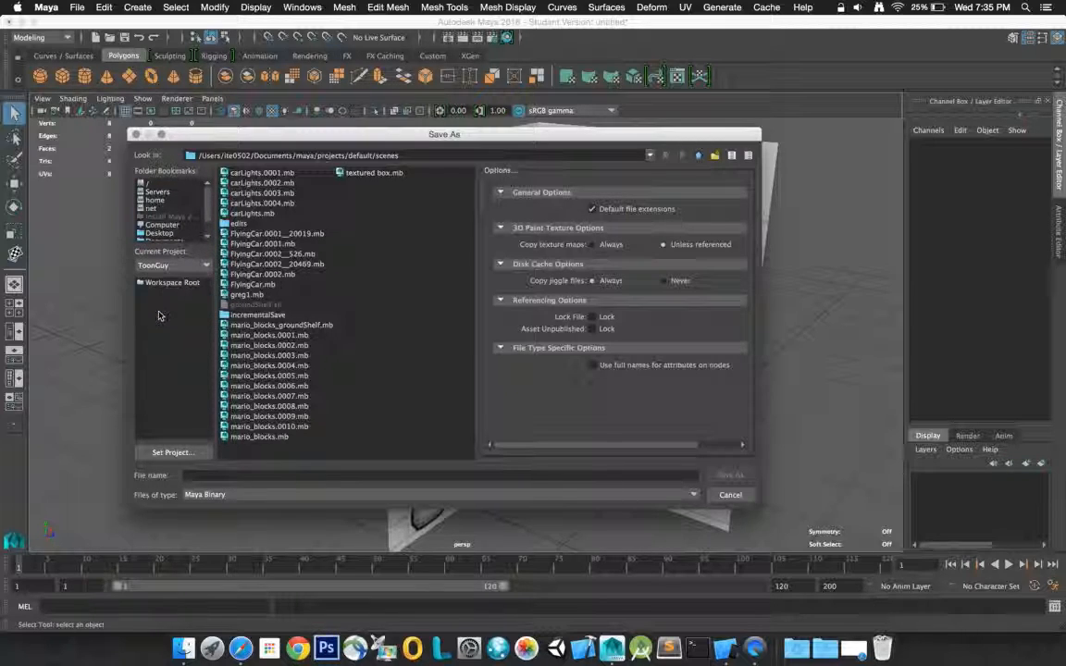
left_click(172, 454)
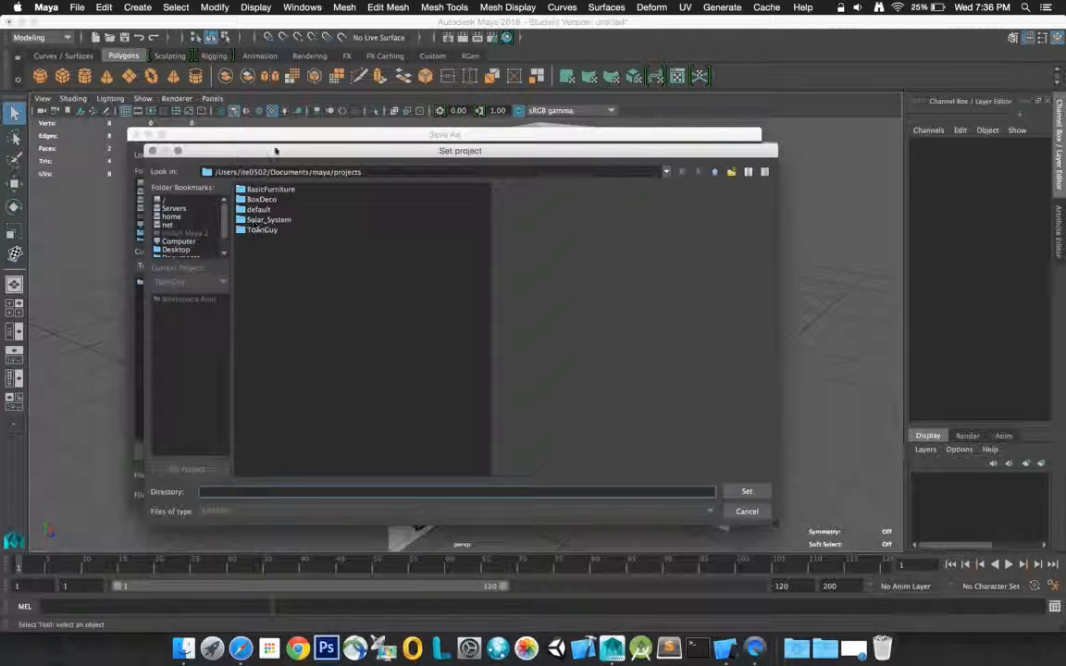
double_click(262, 229)
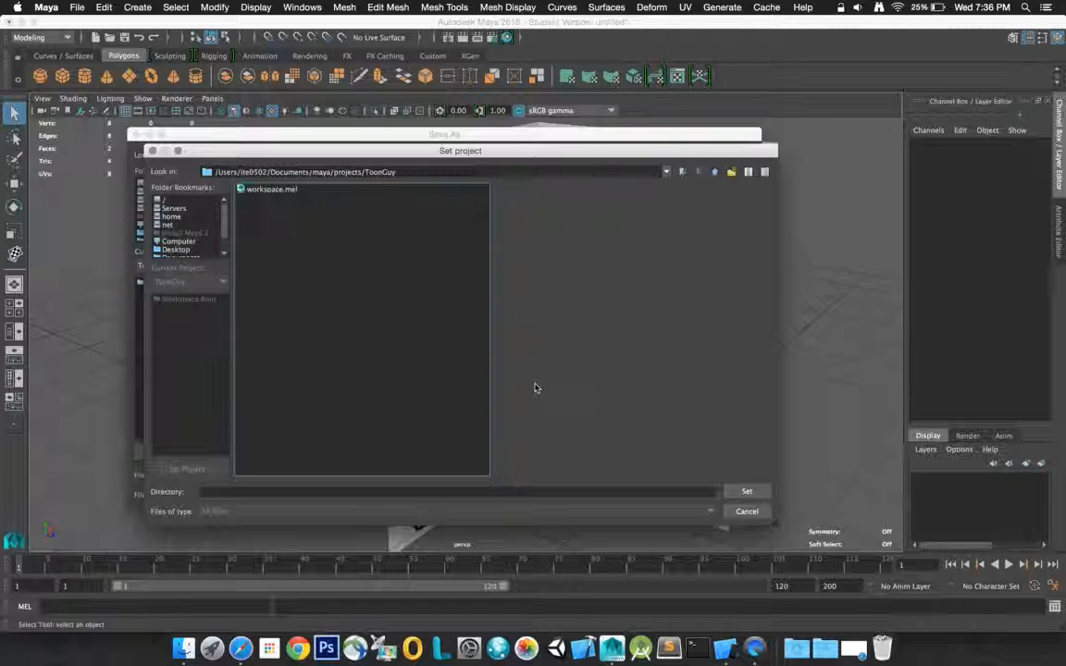
left_click(747, 492)
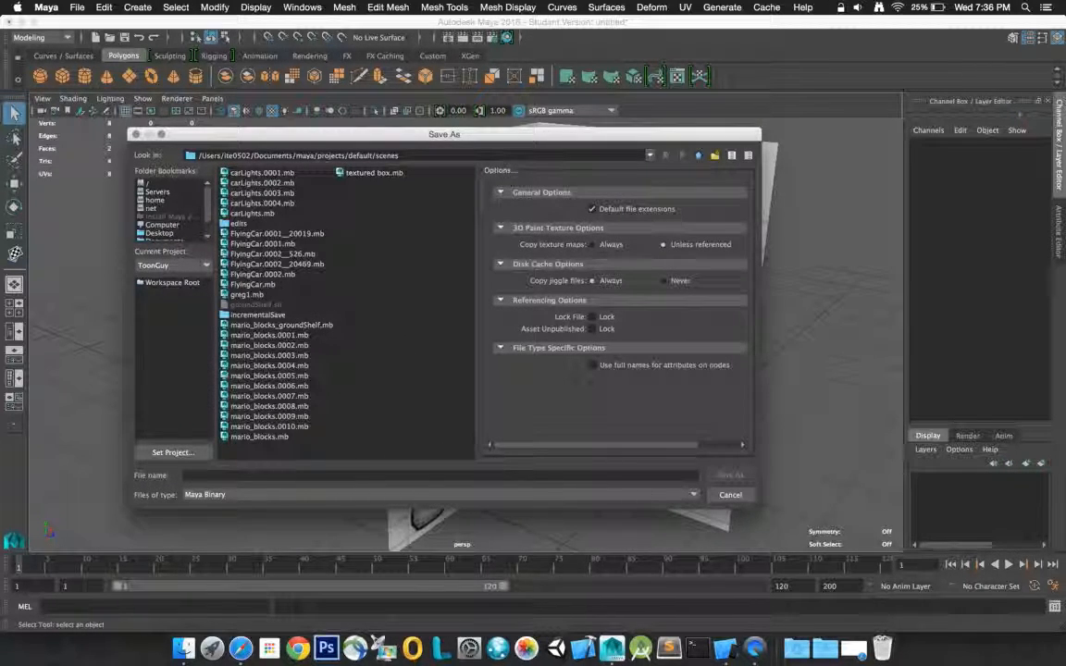
- Save the scene as ToonGuy in Maya Binary format and accept the student version notice
left_click(252, 475)
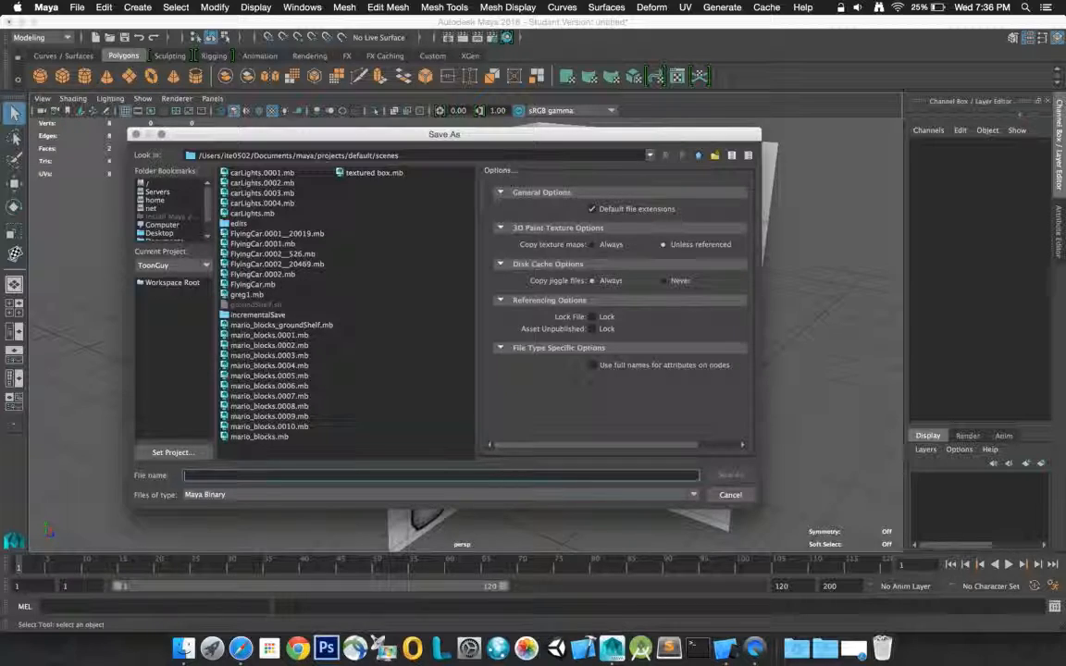
type("ToonGuy")
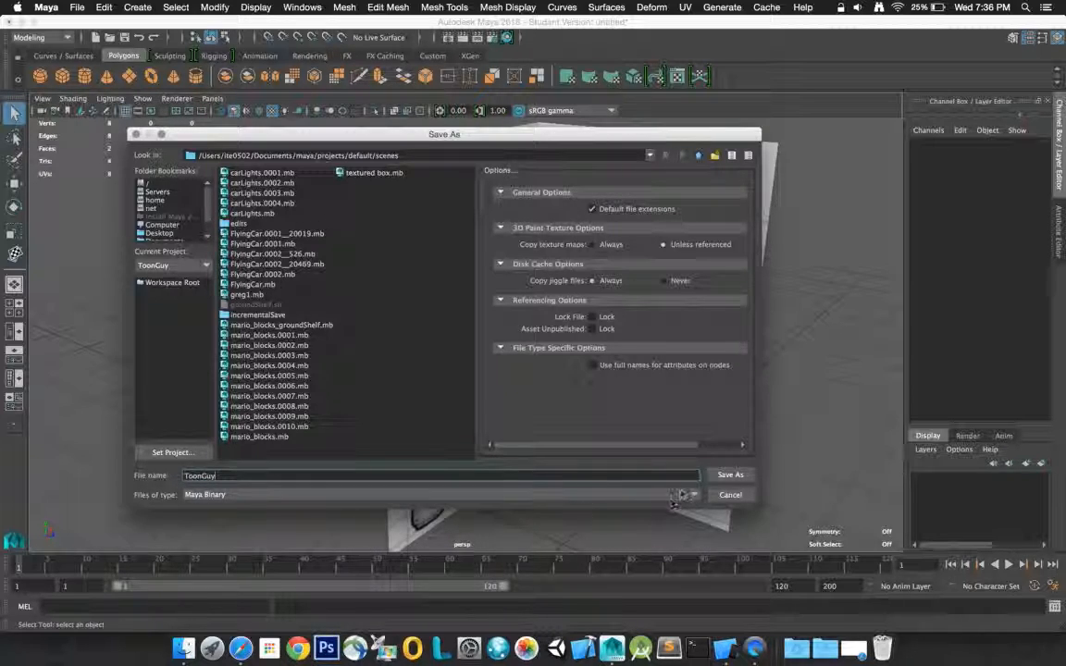
left_click(721, 476)
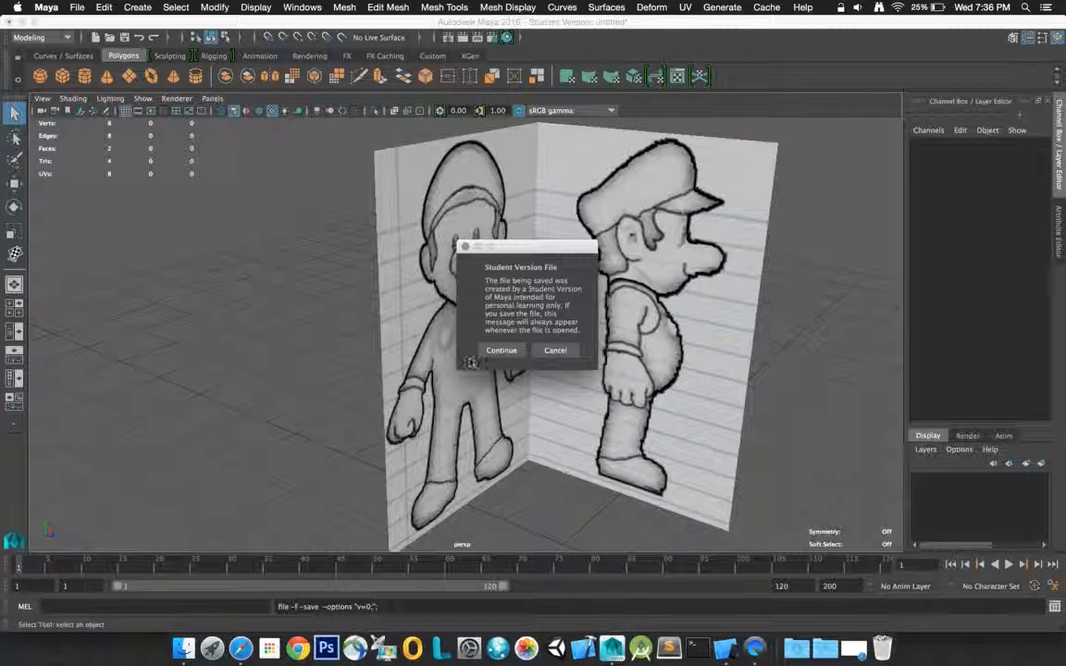
left_click(499, 351)
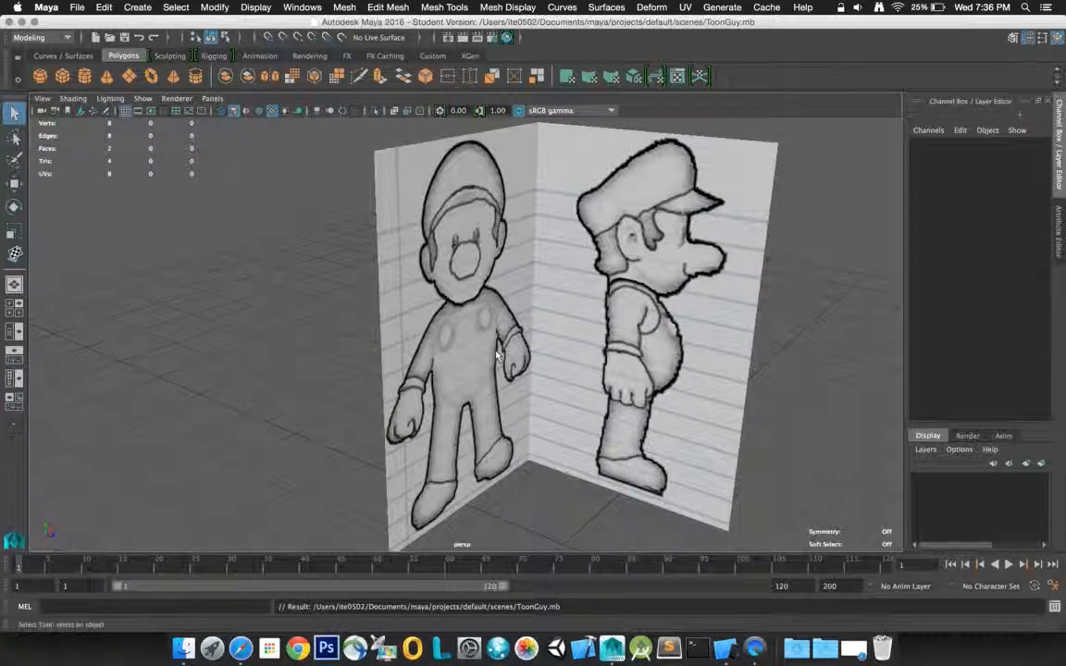
left_click_drag(497, 278, 549, 307, "alt")
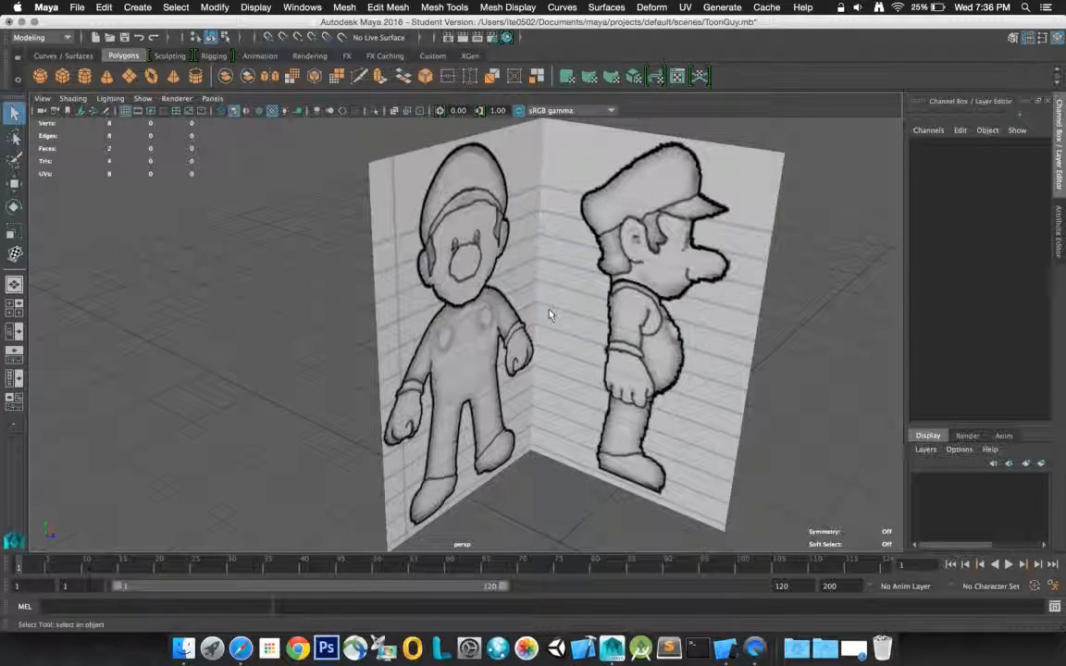